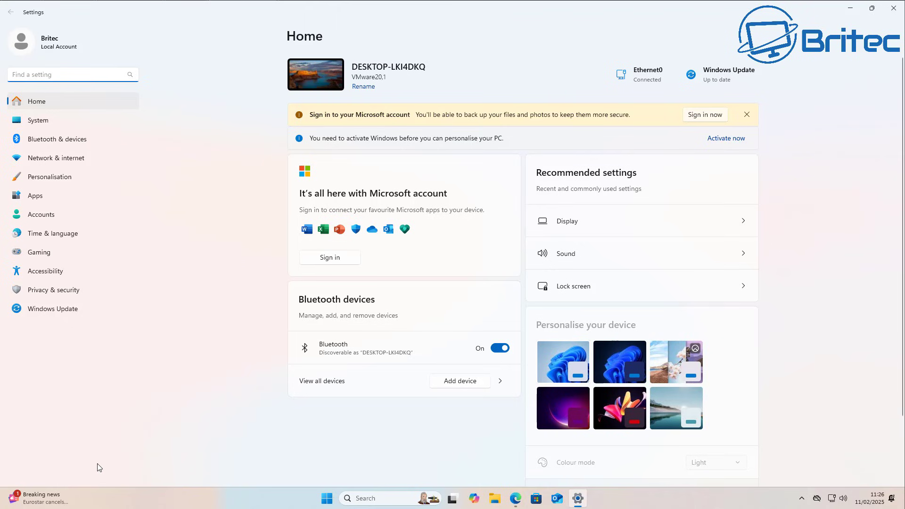
Browse the Privacy & security, Accessibility, Gaming, Time & language and Apps settings pages, and close Settings
{"action": "left_click", "coordinate": [43, 291]}
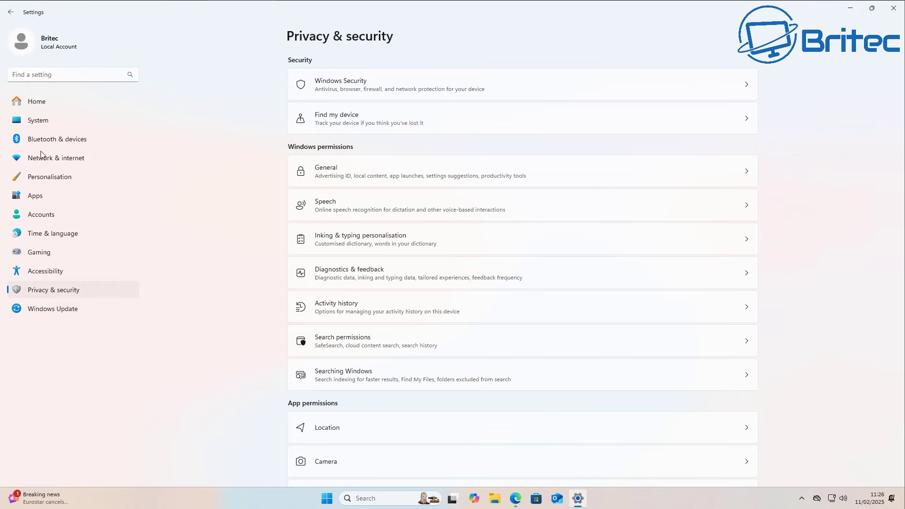
{"action": "left_click", "coordinate": [38, 275]}
{"action": "left_click", "coordinate": [39, 252]}
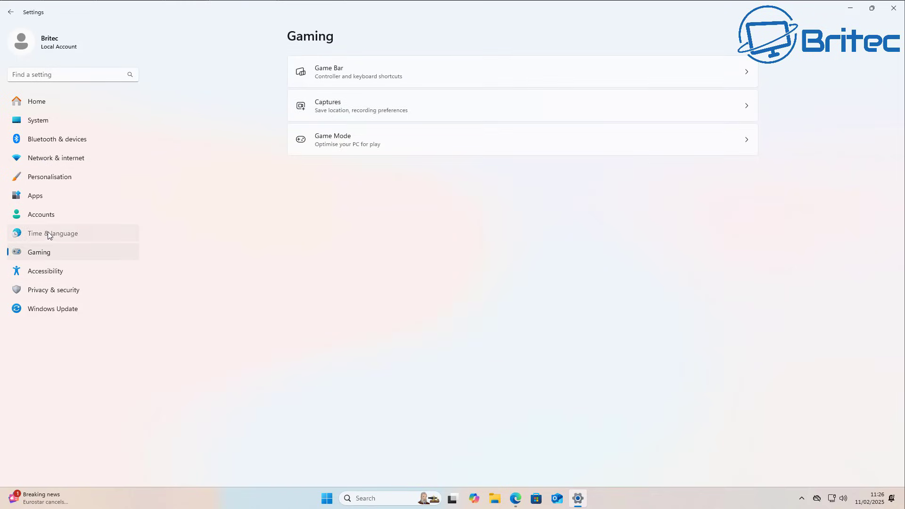
{"action": "left_click", "coordinate": [49, 234]}
{"action": "left_click", "coordinate": [48, 196]}
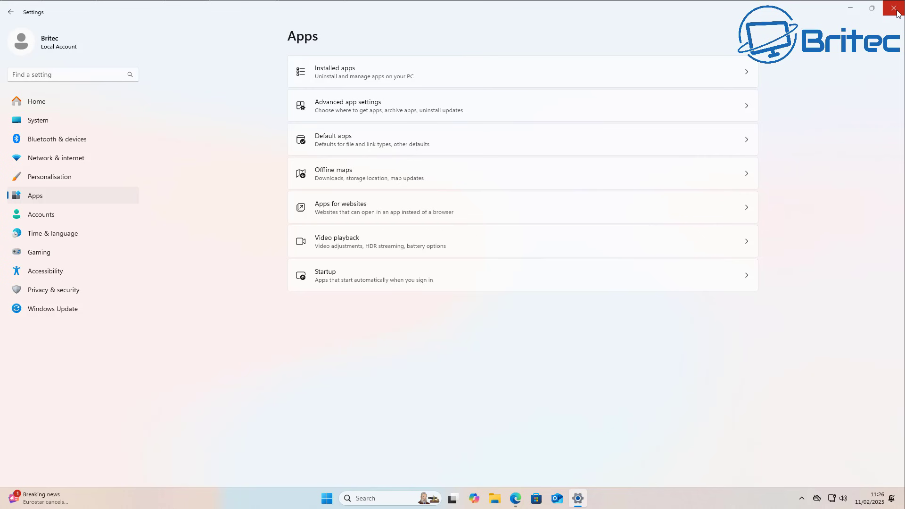
{"action": "left_click", "coordinate": [894, 9]}
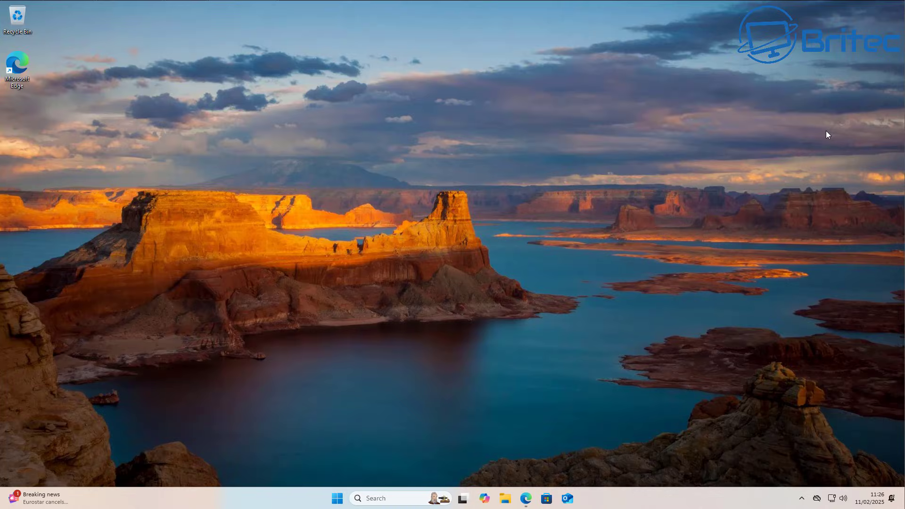
Open Copilot, move its window to the middle of the desktop, and close it
{"action": "left_click", "coordinate": [484, 499]}
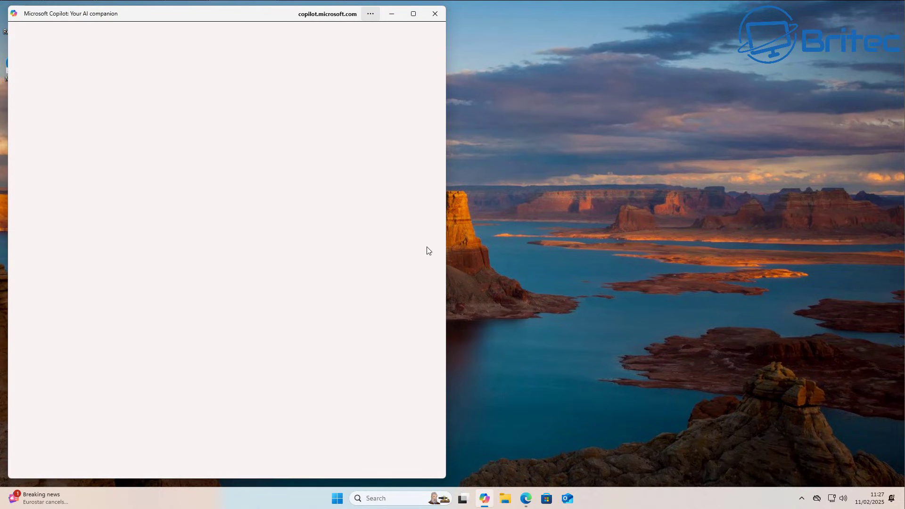
{"action": "left_click_drag", "start_coordinate": [249, 14], "coordinate": [453, 25]}
{"action": "left_click", "coordinate": [643, 26]}
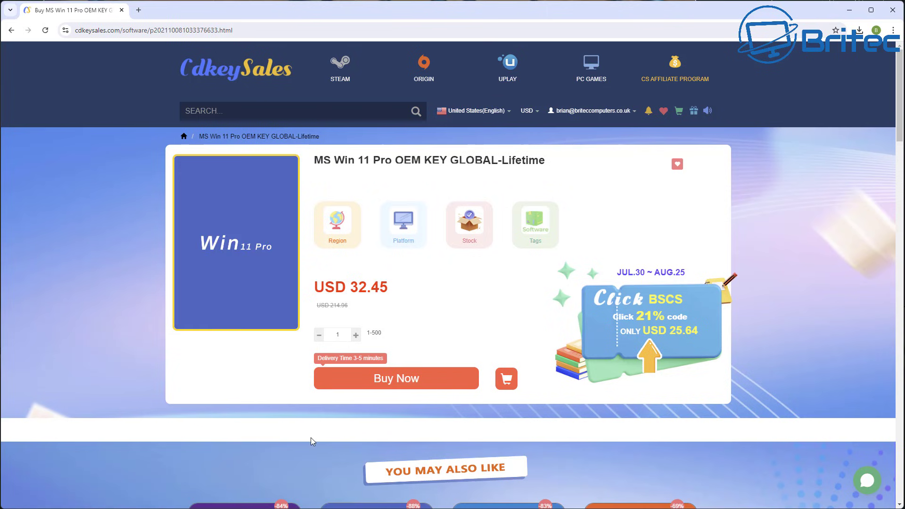
Start the purchase of the MS Win 11 Pro OEM key and apply promotion code BR09 to the order
{"action": "left_click", "coordinate": [389, 379]}
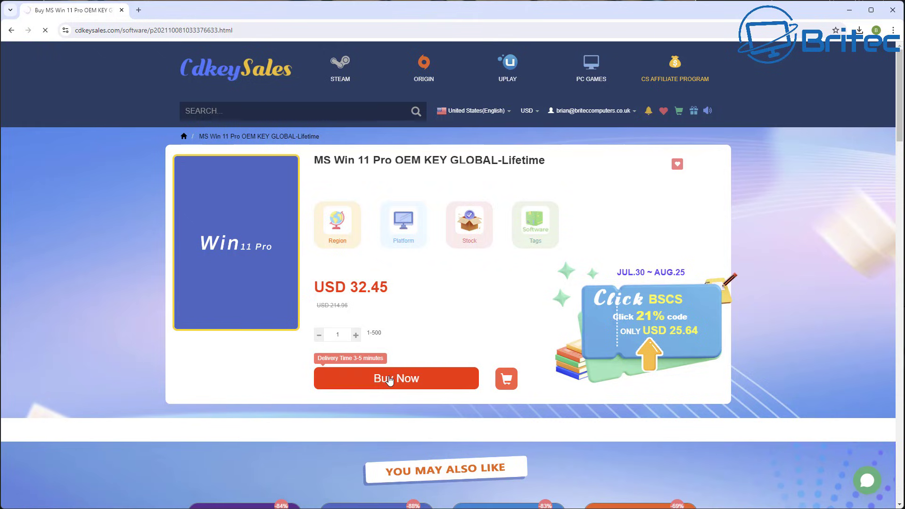
{"action": "type", "text": "BR09"}
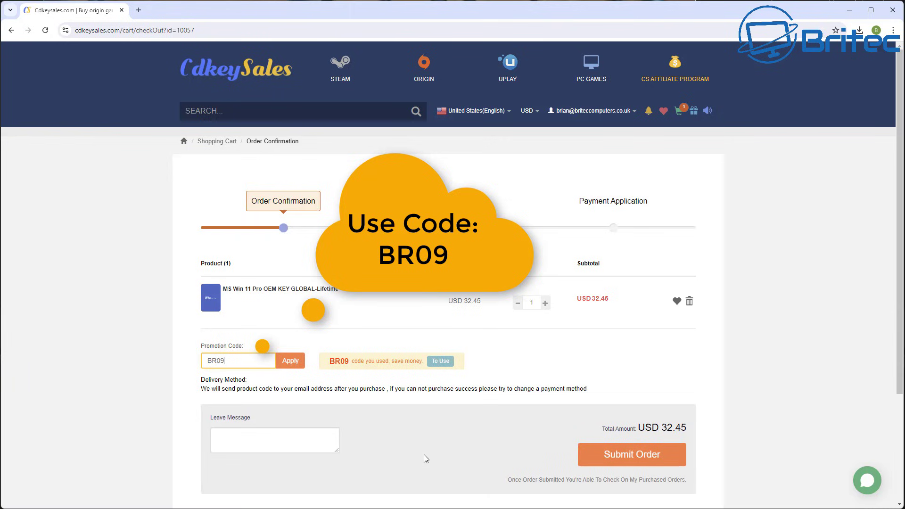
{"action": "left_click", "coordinate": [291, 361]}
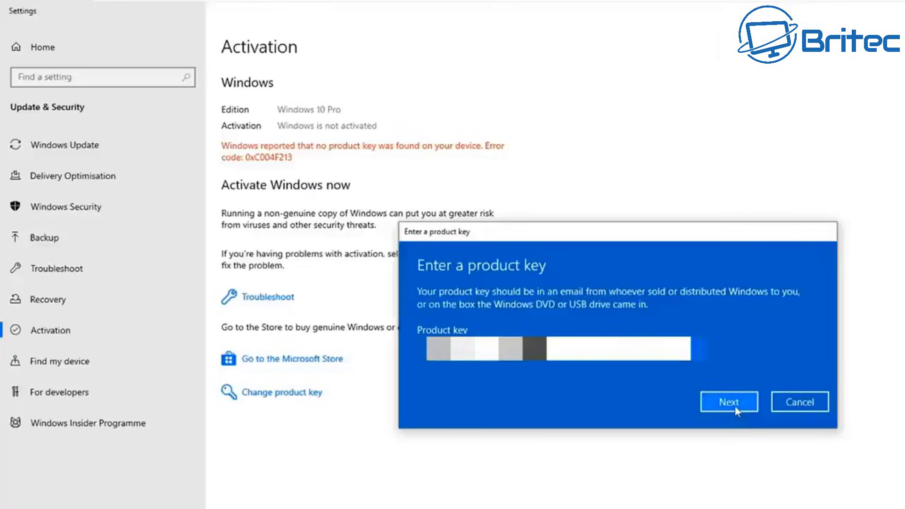
Submit the entered product key to activate Windows
{"action": "left_click", "coordinate": [734, 347]}
{"action": "left_click", "coordinate": [730, 373]}
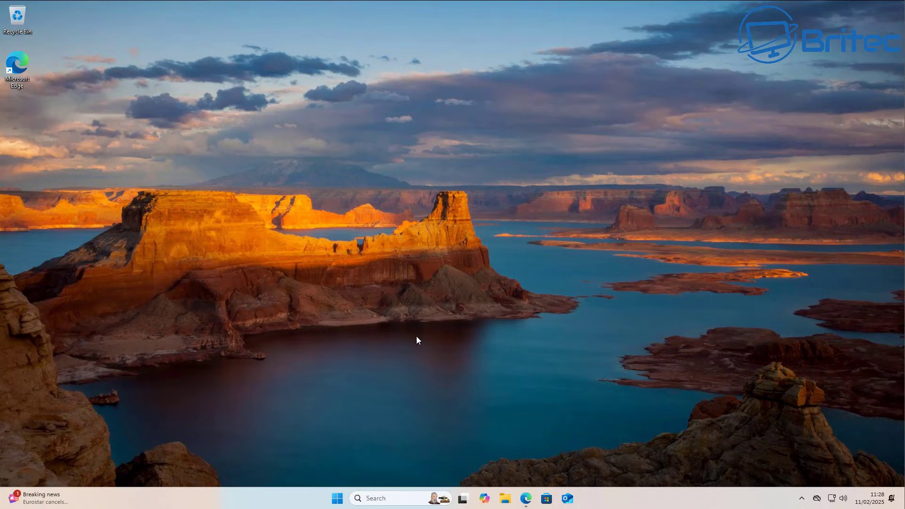
Open the Device usage page in the Personalisation settings
{"action": "left_click", "coordinate": [340, 494]}
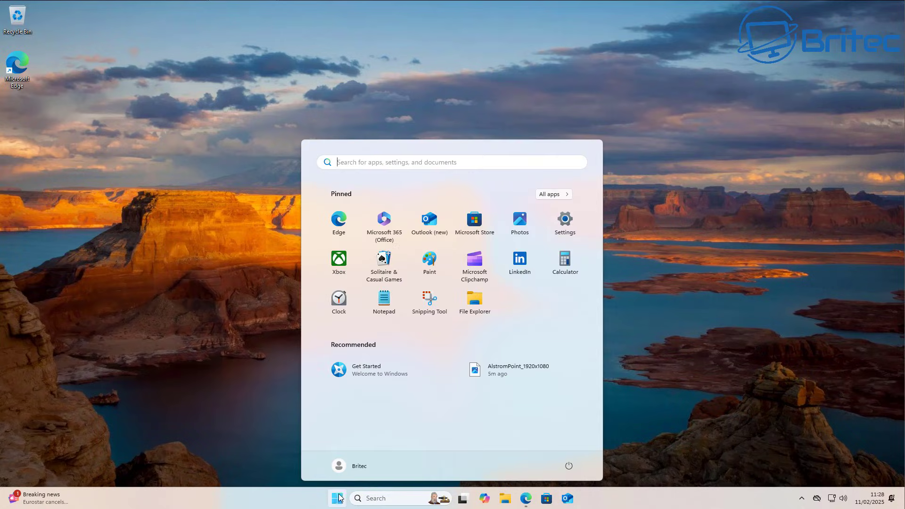
{"action": "left_click", "coordinate": [566, 228]}
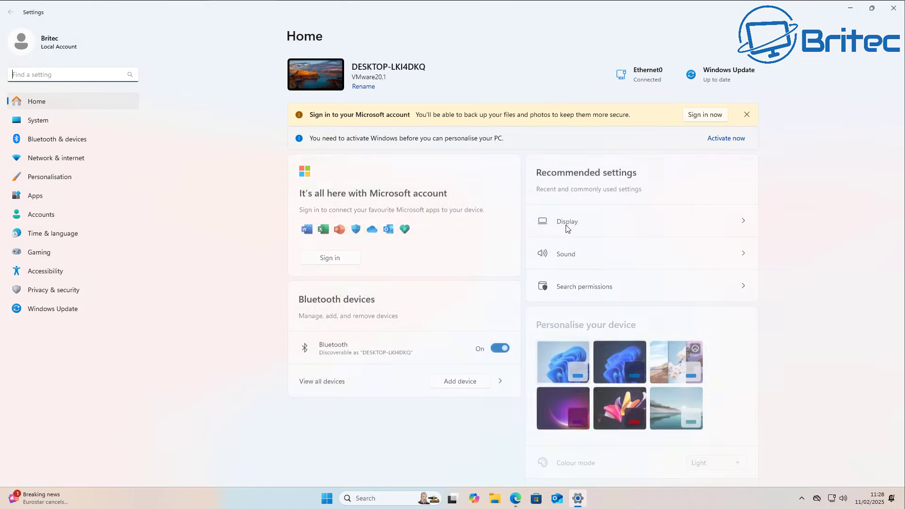
{"action": "left_click", "coordinate": [41, 177]}
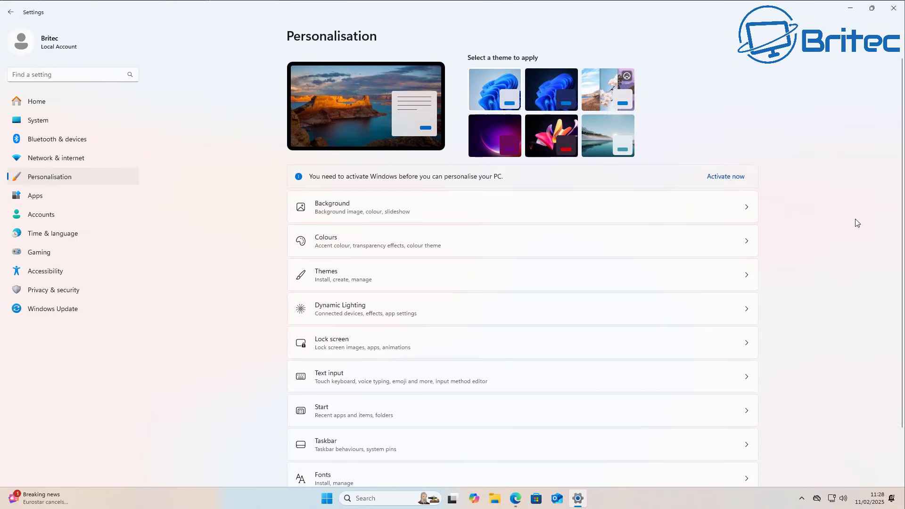
{"action": "scroll", "coordinate": [853, 267], "scroll_direction": "down", "scroll_amount": 2}
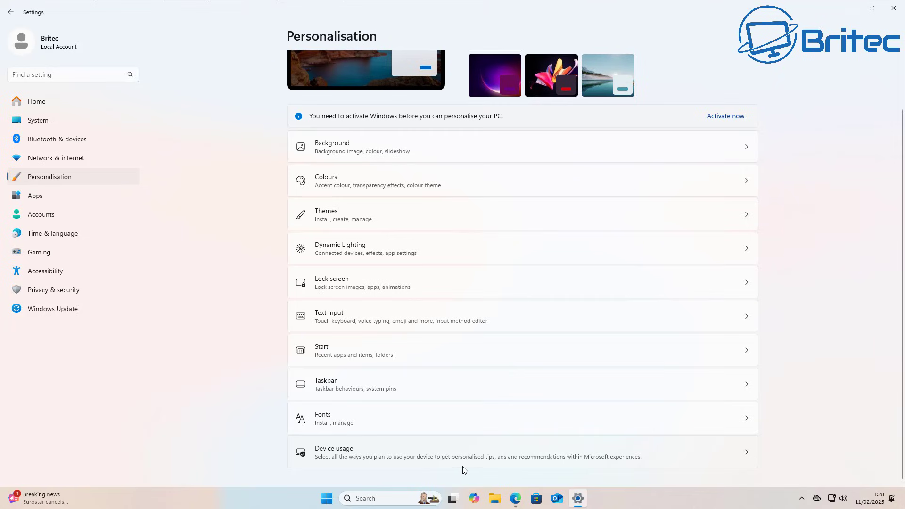
{"action": "left_click", "coordinate": [584, 465]}
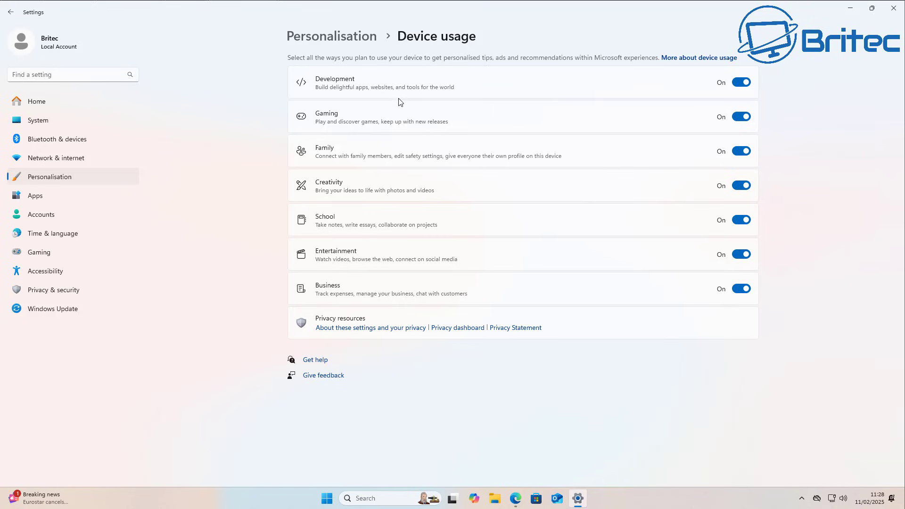
Turn off Development, Gaming, Family, Creativity, School, Entertainment and Business device usage, and minimise Settings
{"action": "left_click", "coordinate": [742, 84]}
{"action": "left_click", "coordinate": [742, 118]}
{"action": "left_click", "coordinate": [741, 151]}
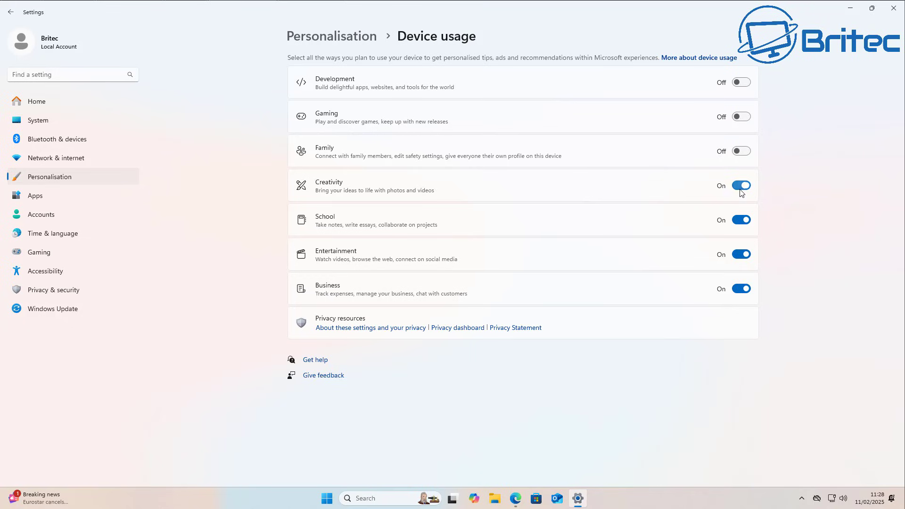
{"action": "left_click", "coordinate": [741, 185]}
{"action": "left_click", "coordinate": [741, 221]}
{"action": "left_click", "coordinate": [739, 256]}
{"action": "left_click", "coordinate": [742, 288]}
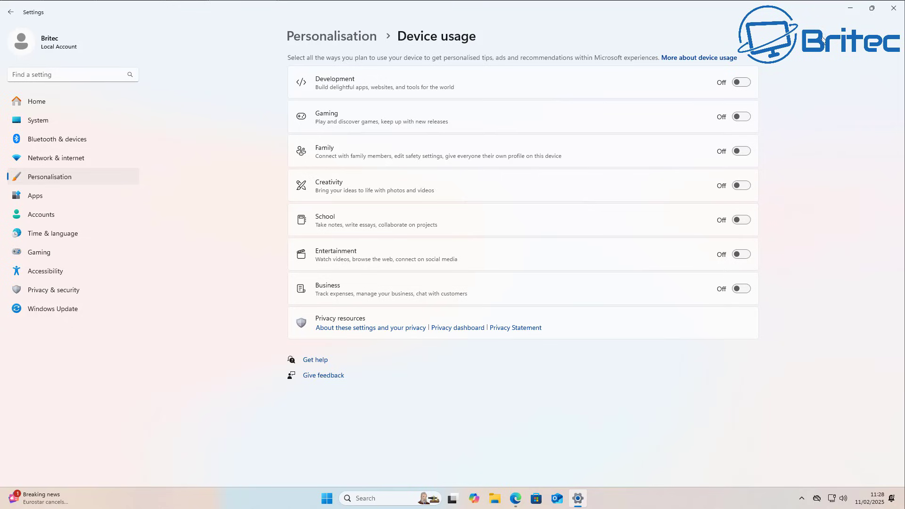
{"action": "mouse_move", "coordinate": [867, 14]}
{"action": "left_click", "coordinate": [851, 10]}
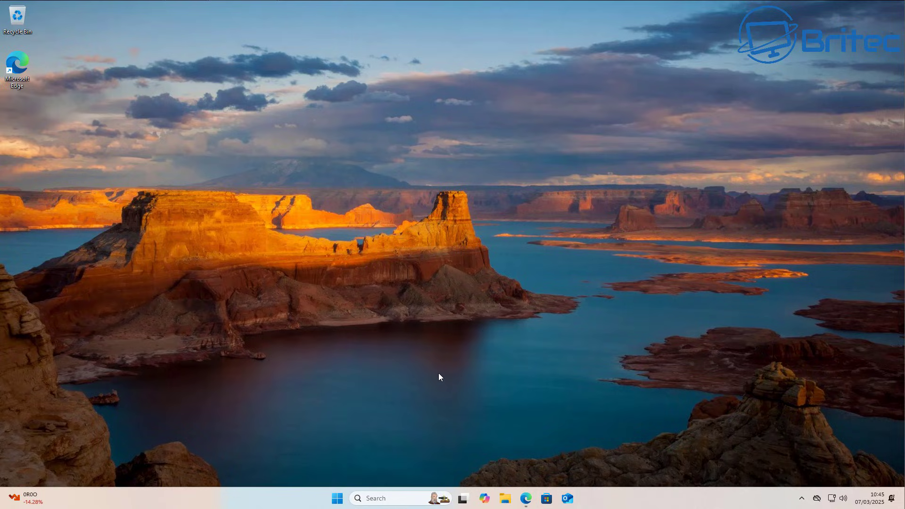
Open the Notifications page in the System settings
{"action": "left_click", "coordinate": [335, 500]}
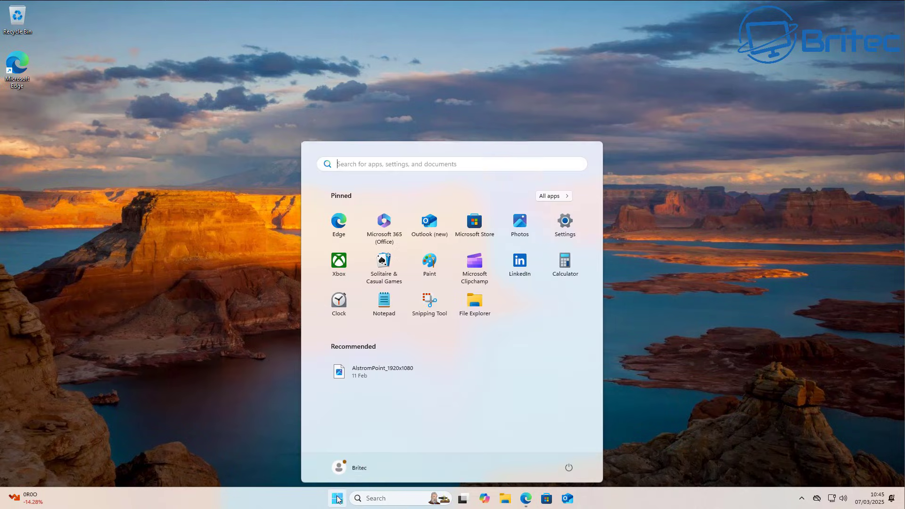
{"action": "left_click", "coordinate": [560, 227]}
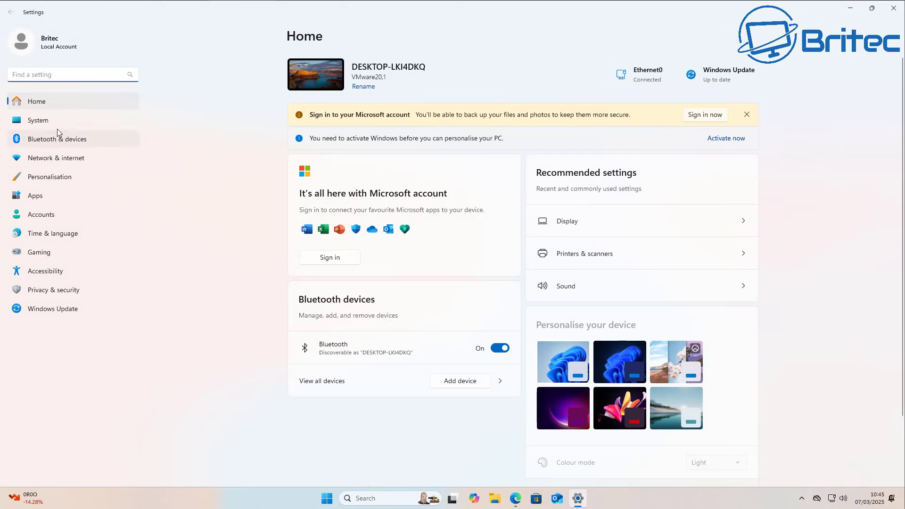
{"action": "left_click", "coordinate": [53, 121]}
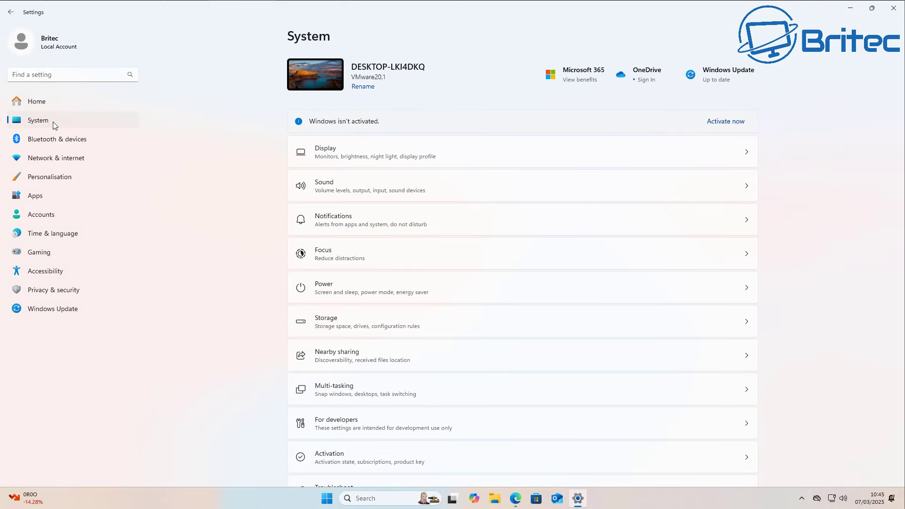
{"action": "left_click", "coordinate": [500, 222]}
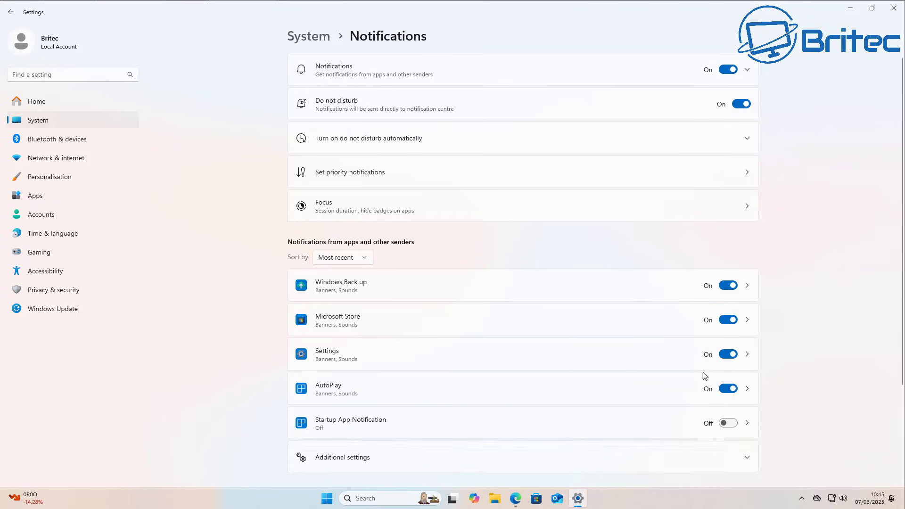
Turn off notifications from Windows Back up, Microsoft Store, Settings and AutoPlay, as well as the main Notifications option
{"action": "left_click", "coordinate": [729, 70]}
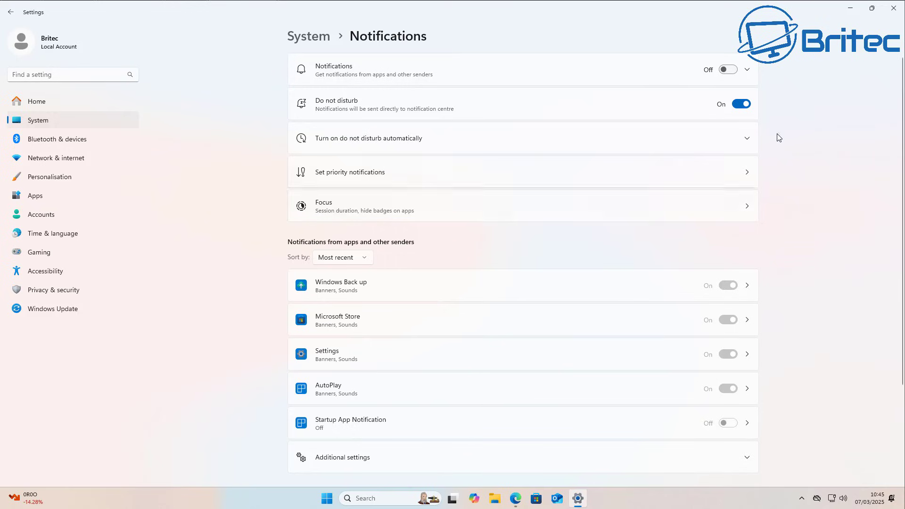
{"action": "left_click", "coordinate": [731, 71]}
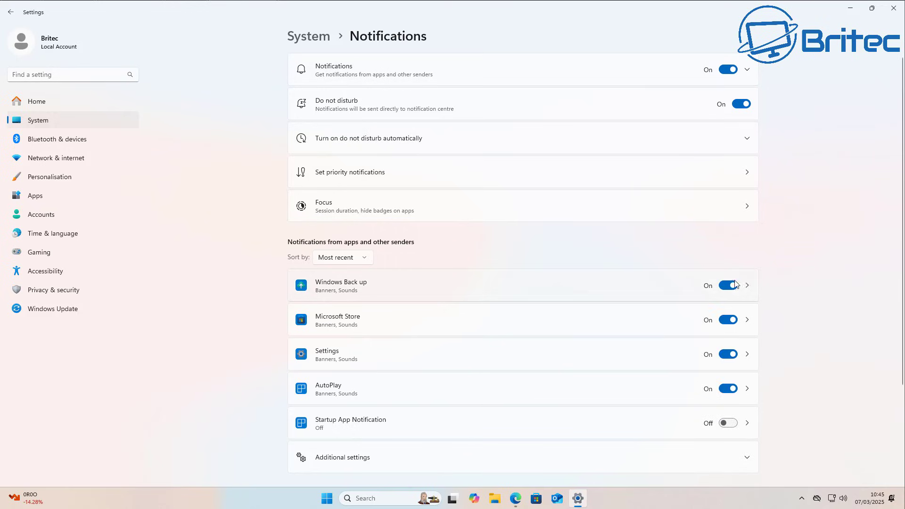
{"action": "left_click", "coordinate": [729, 285]}
{"action": "left_click", "coordinate": [729, 321]}
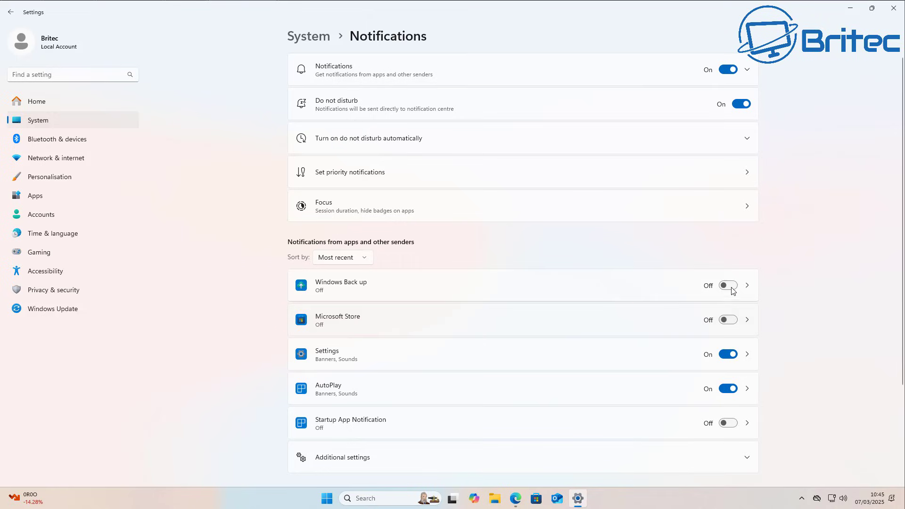
{"action": "left_click", "coordinate": [729, 355]}
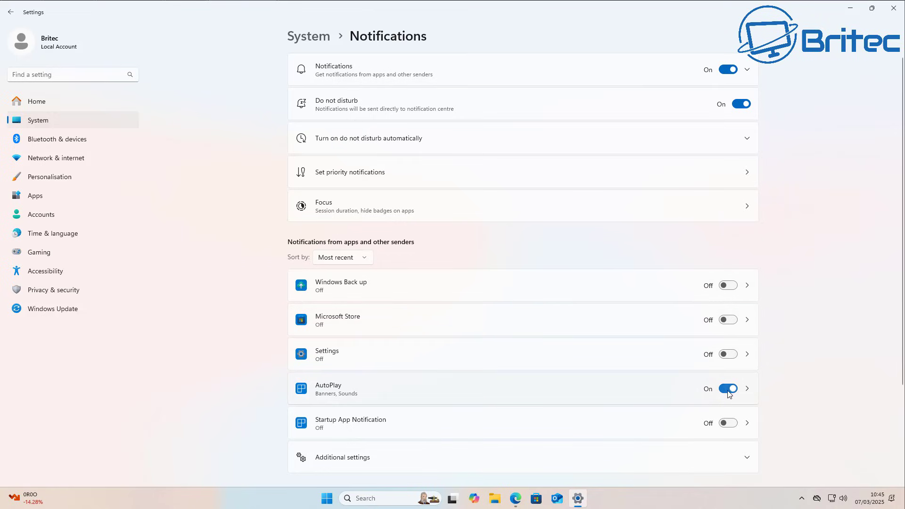
{"action": "left_click", "coordinate": [728, 389]}
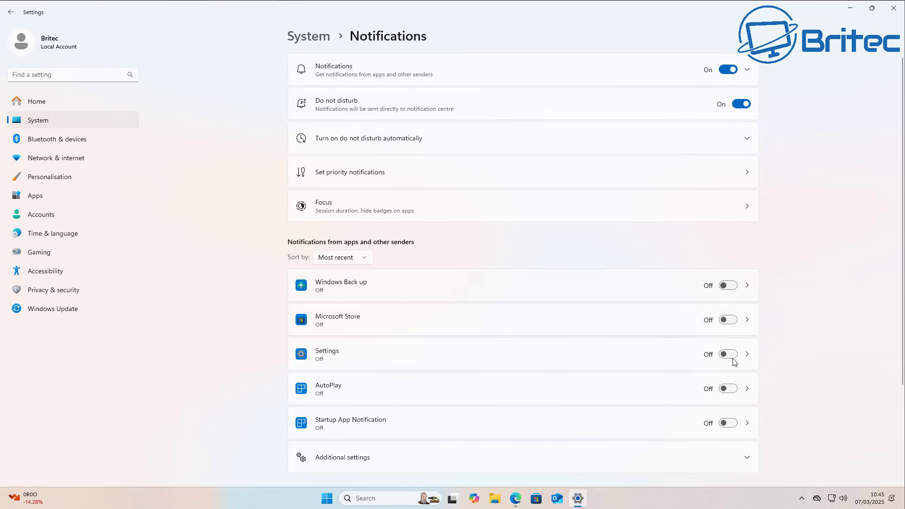
{"action": "left_click", "coordinate": [729, 70]}
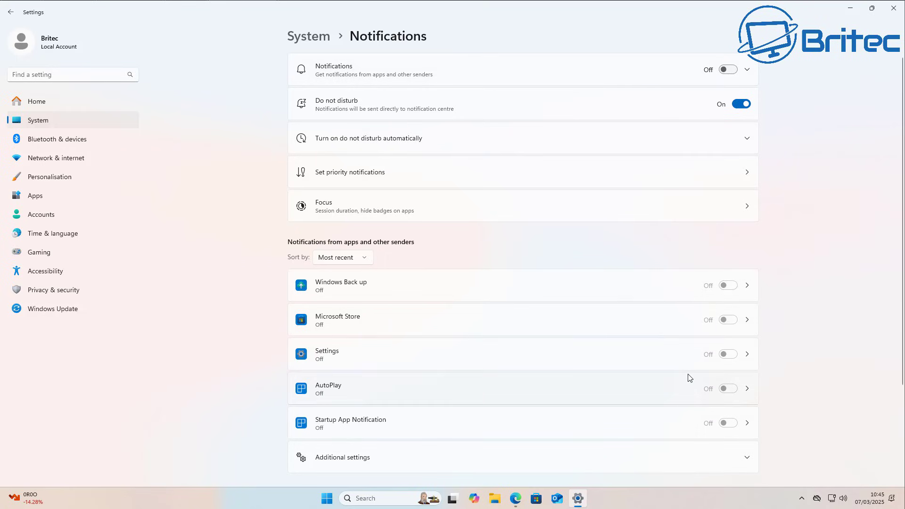
Disable the Windows welcome experience, device setup suggestions, and tips and suggestions in the additional notification settings, and close Settings
{"action": "left_click", "coordinate": [366, 259]}
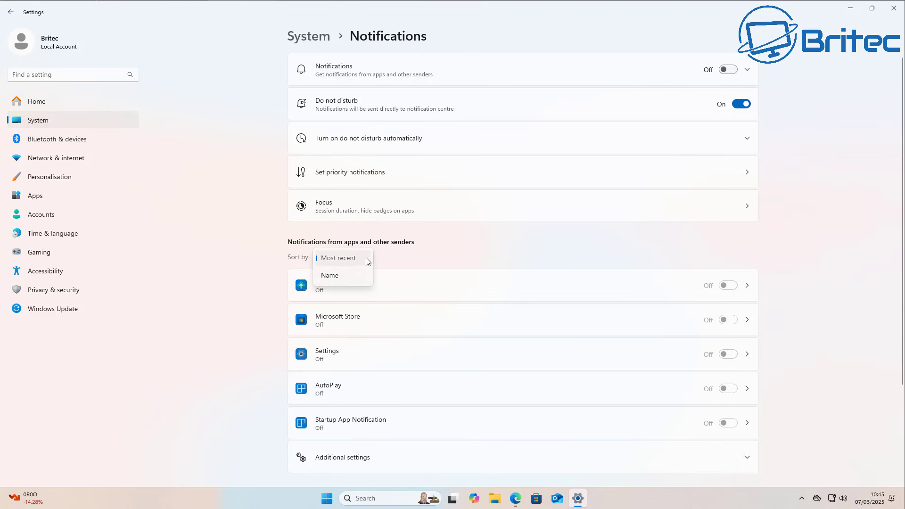
{"action": "left_click", "coordinate": [367, 260]}
{"action": "scroll", "coordinate": [550, 303], "scroll_direction": "down", "scroll_amount": 3}
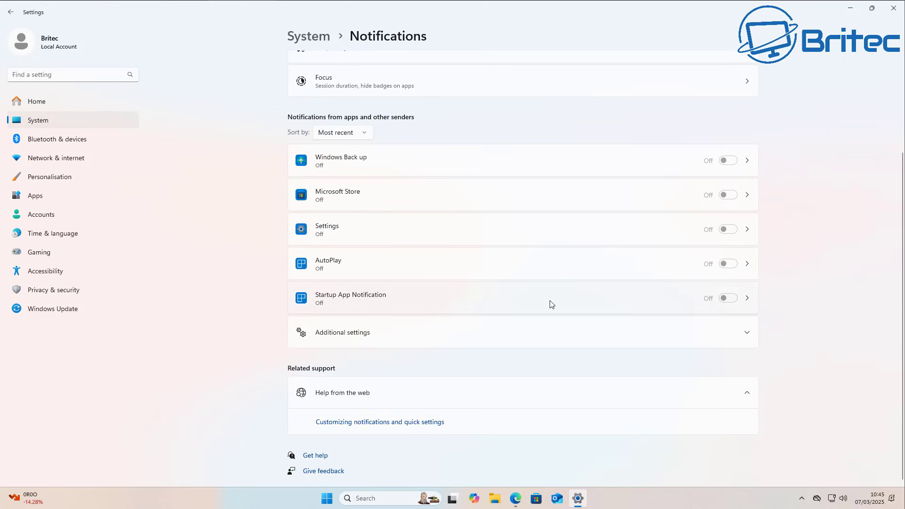
{"action": "left_click", "coordinate": [344, 336]}
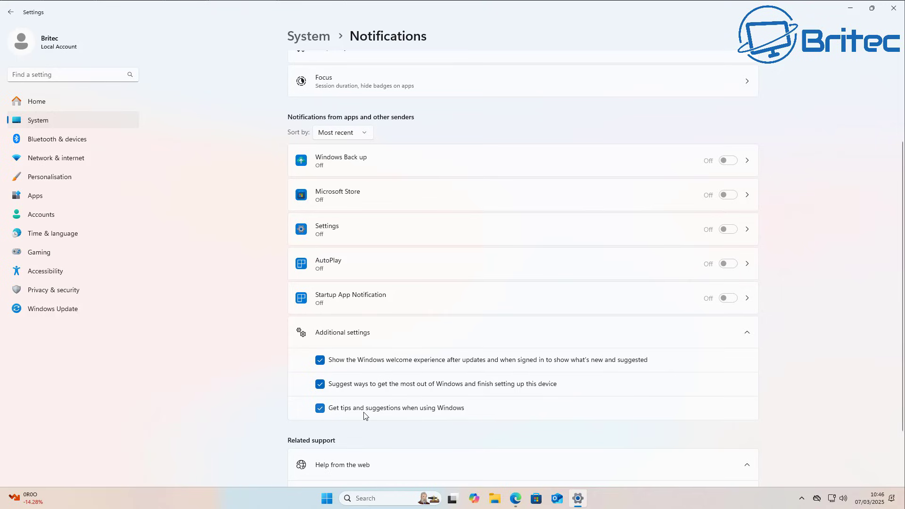
{"action": "left_click", "coordinate": [320, 408]}
{"action": "left_click", "coordinate": [323, 386]}
{"action": "left_click", "coordinate": [320, 361]}
{"action": "scroll", "coordinate": [446, 366], "scroll_direction": "down", "scroll_amount": 3}
{"action": "scroll", "coordinate": [447, 367], "scroll_direction": "up", "scroll_amount": 5}
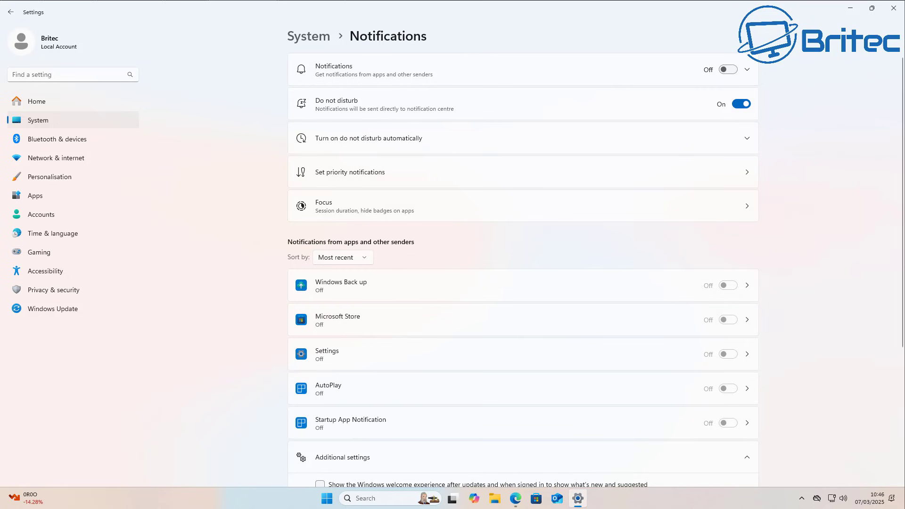
{"action": "left_click", "coordinate": [893, 8]}
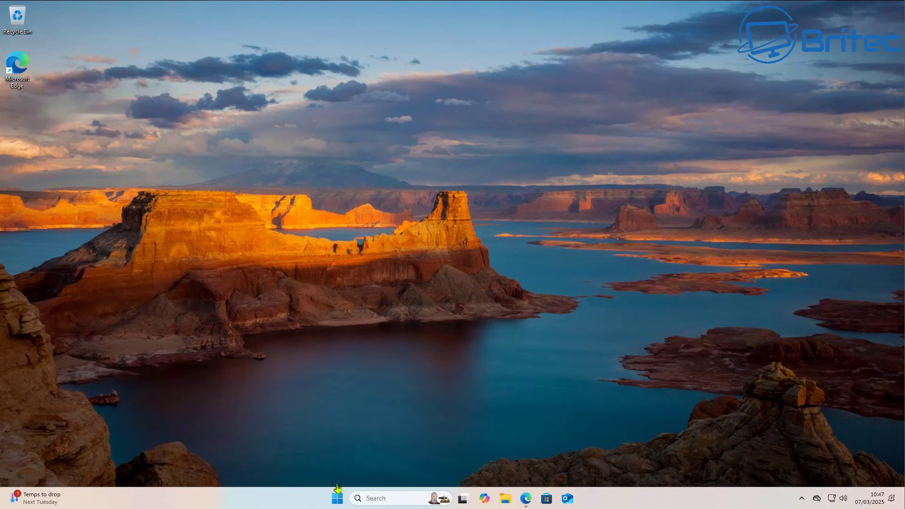
Reopen Settings and go to the General page of the Privacy & security settings
{"action": "left_click", "coordinate": [338, 499]}
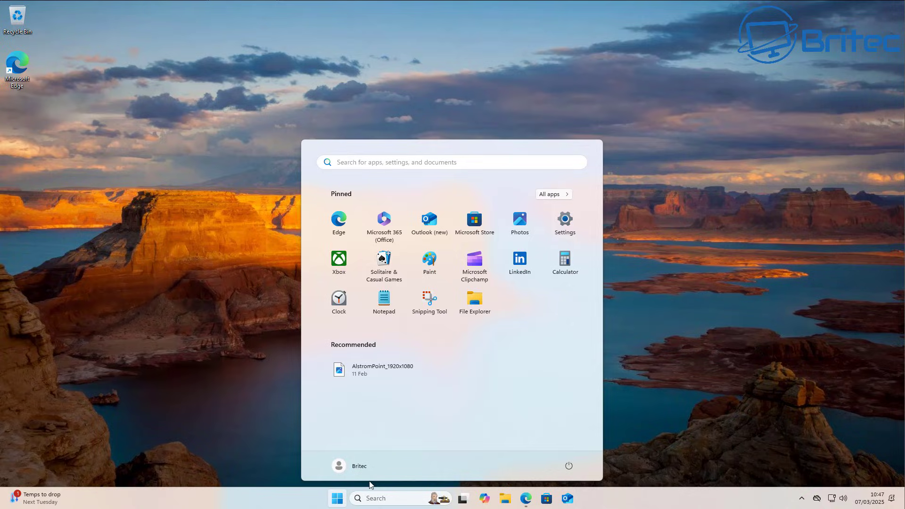
{"action": "left_click", "coordinate": [558, 220]}
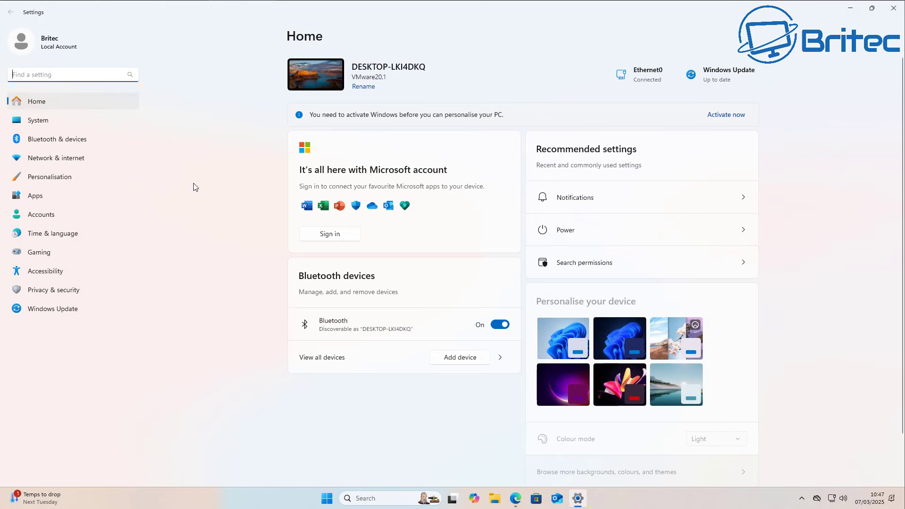
{"action": "left_click", "coordinate": [66, 293]}
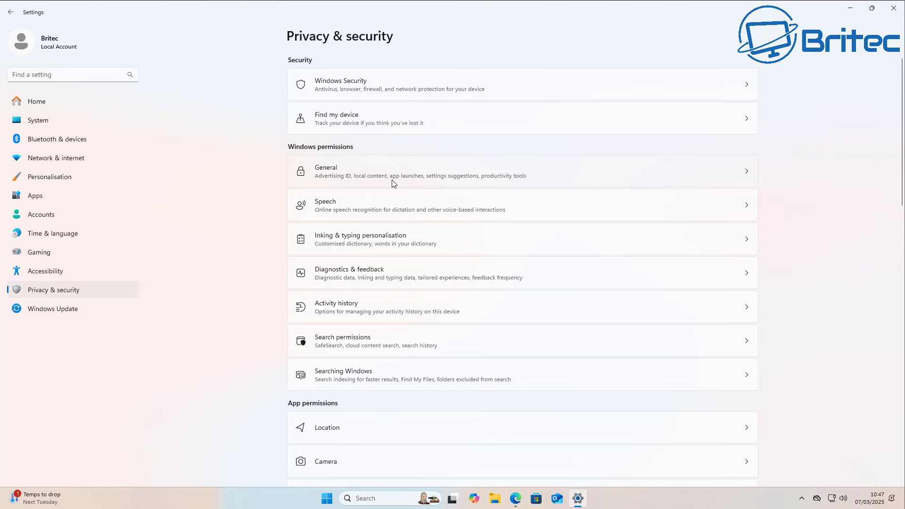
{"action": "left_click", "coordinate": [513, 183]}
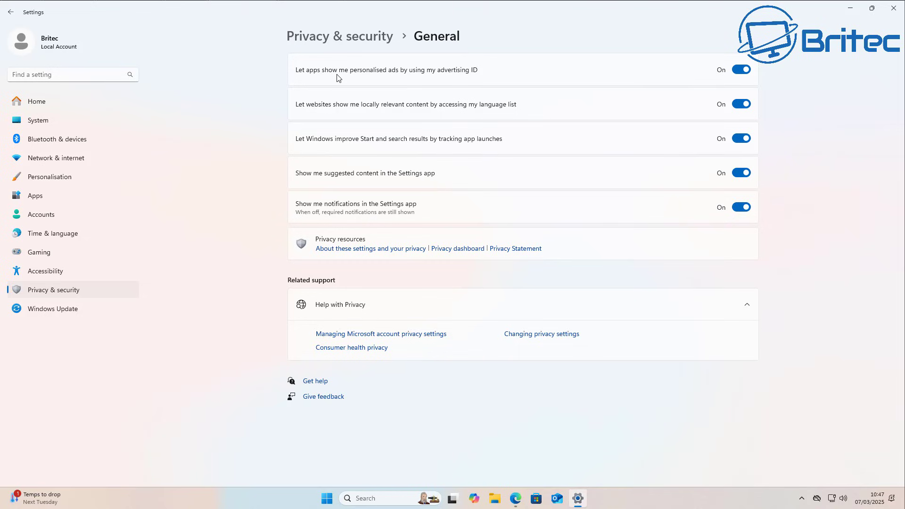
Turn off personalised ads, language-list access for websites, app launch tracking, suggested content and Settings notifications, and close Settings
{"action": "left_click", "coordinate": [741, 71]}
{"action": "left_click", "coordinate": [743, 106]}
{"action": "left_click", "coordinate": [740, 140]}
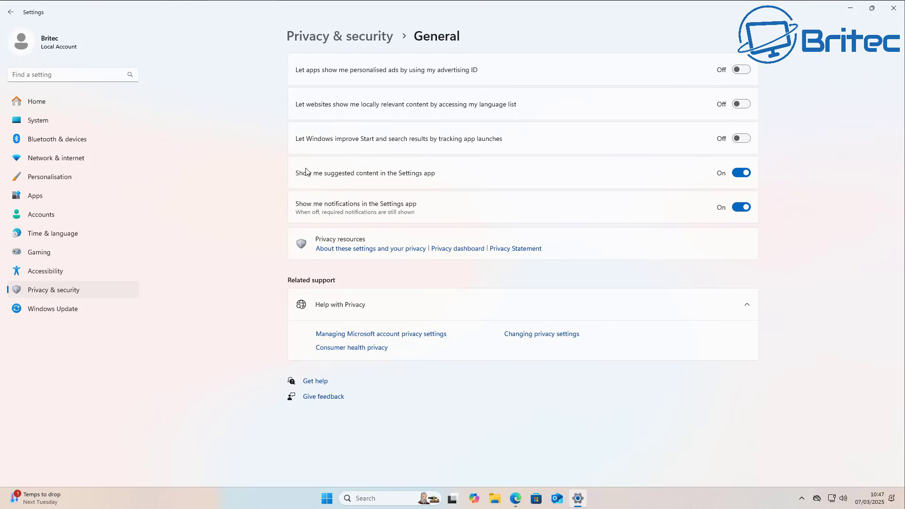
{"action": "left_click", "coordinate": [741, 175]}
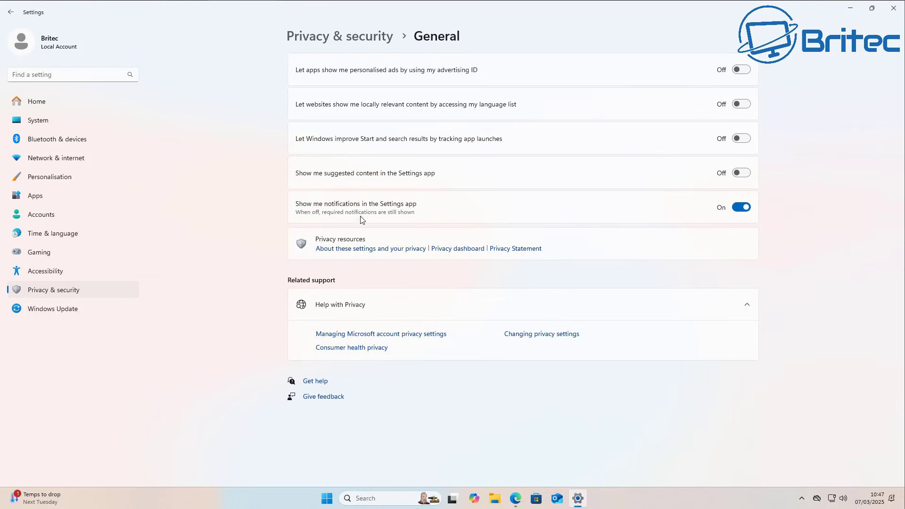
{"action": "left_click", "coordinate": [747, 207]}
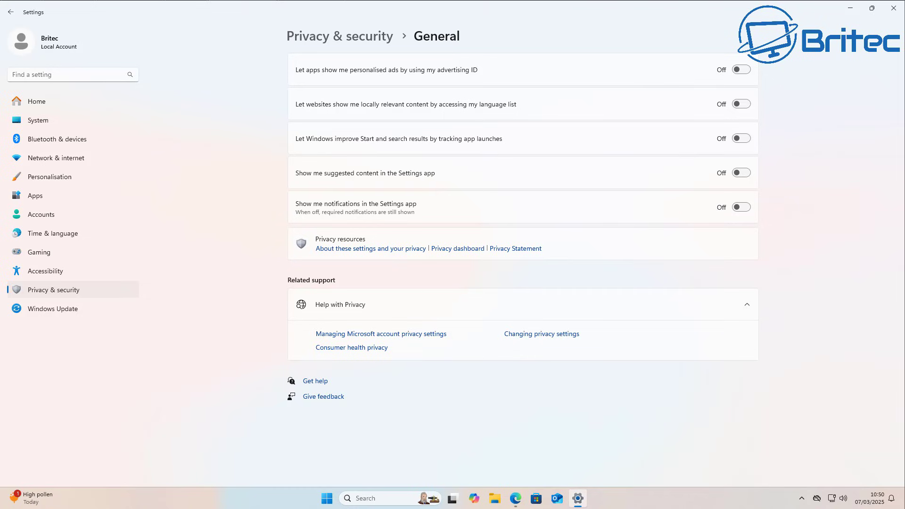
{"action": "left_click", "coordinate": [894, 9]}
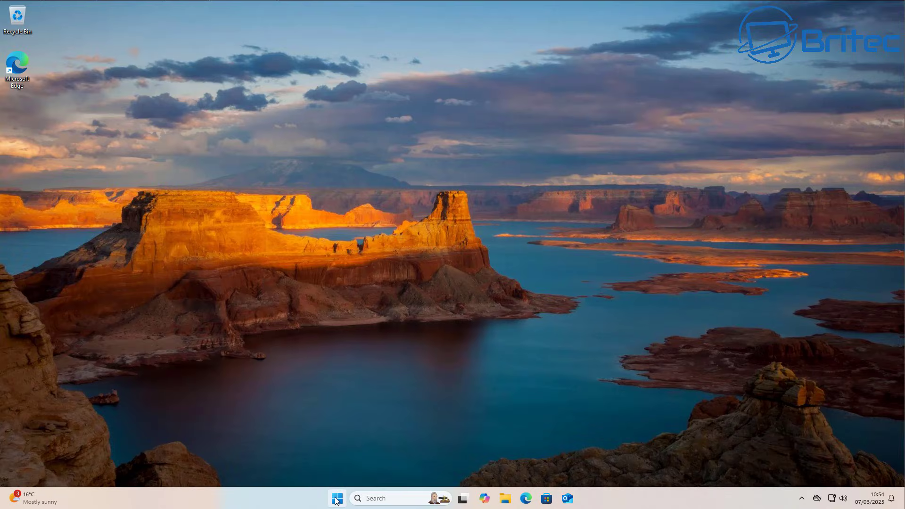
Reopen Settings and go to the Taskbar page of the Personalisation settings
{"action": "left_click", "coordinate": [336, 500]}
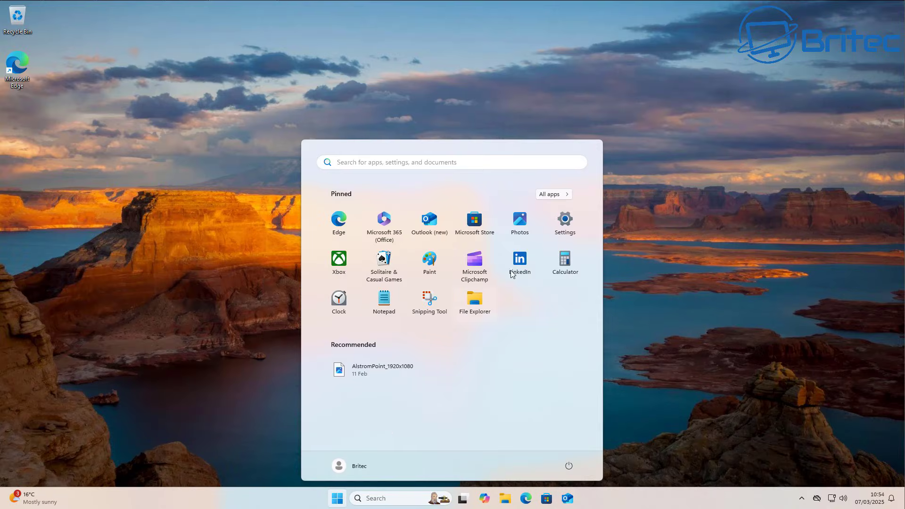
{"action": "left_click", "coordinate": [564, 225]}
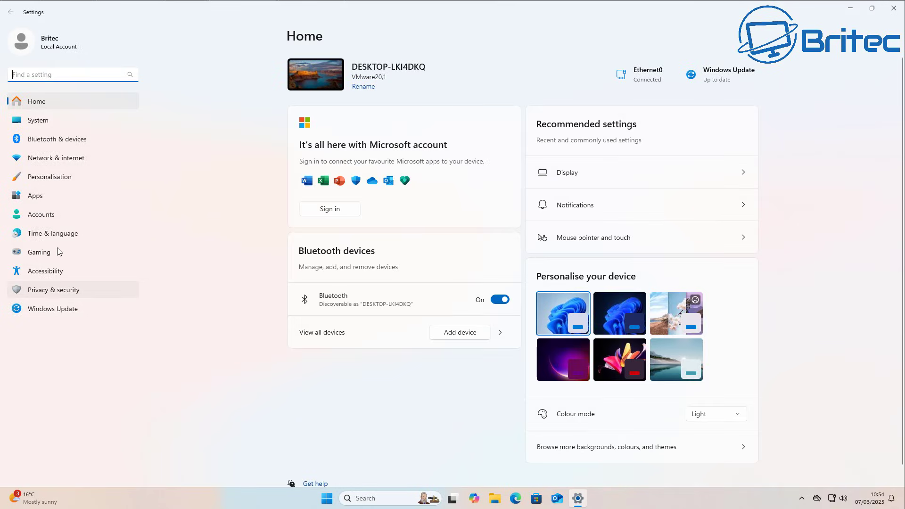
{"action": "left_click", "coordinate": [53, 183]}
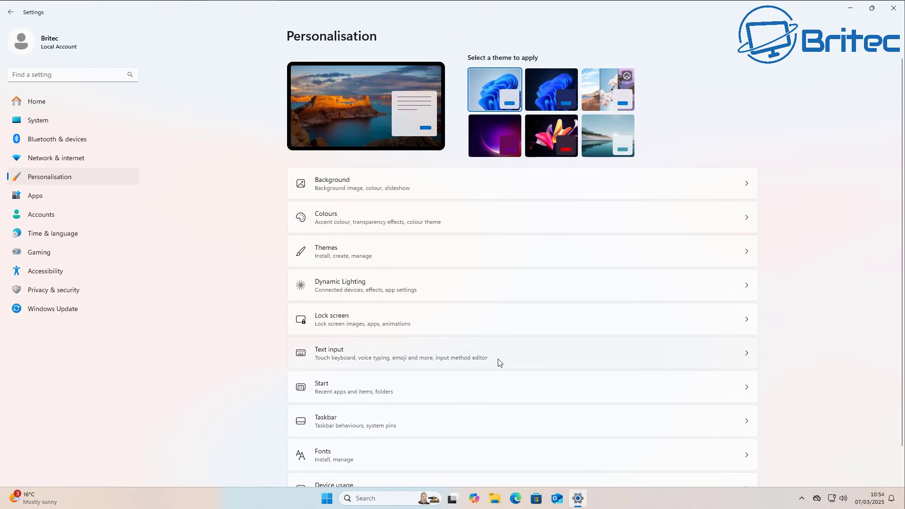
{"action": "scroll", "coordinate": [499, 358], "scroll_direction": "down", "scroll_amount": 2}
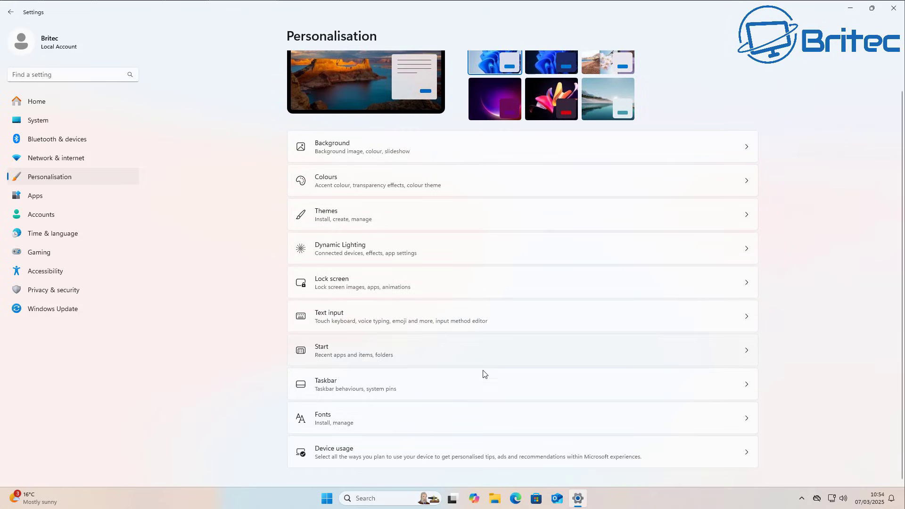
{"action": "left_click", "coordinate": [441, 387]}
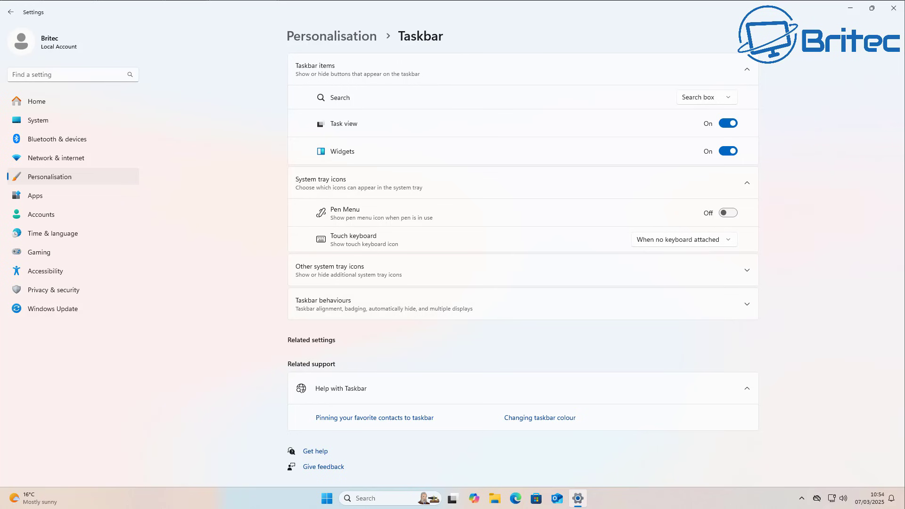
Look at the Widgets board, turn off the Widgets and Task view taskbar items, and set Search to Search icon only
{"action": "left_click", "coordinate": [41, 503]}
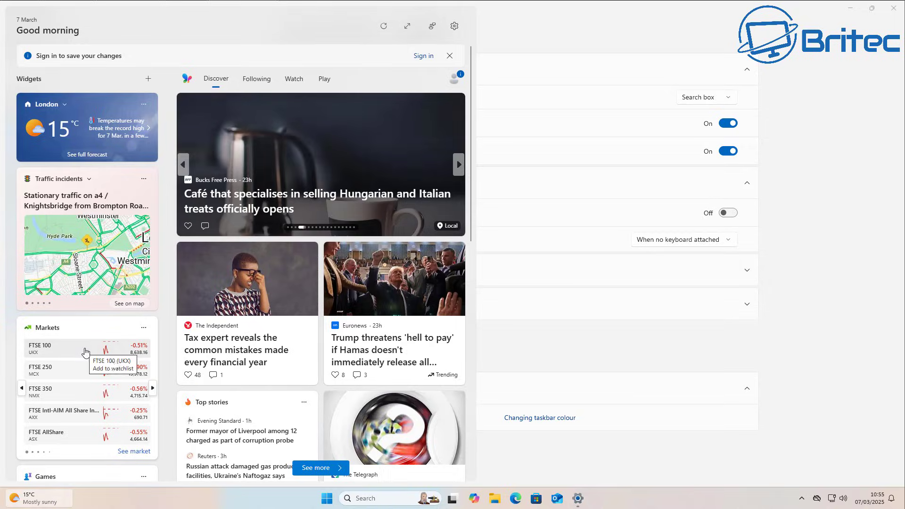
{"action": "left_click", "coordinate": [825, 427]}
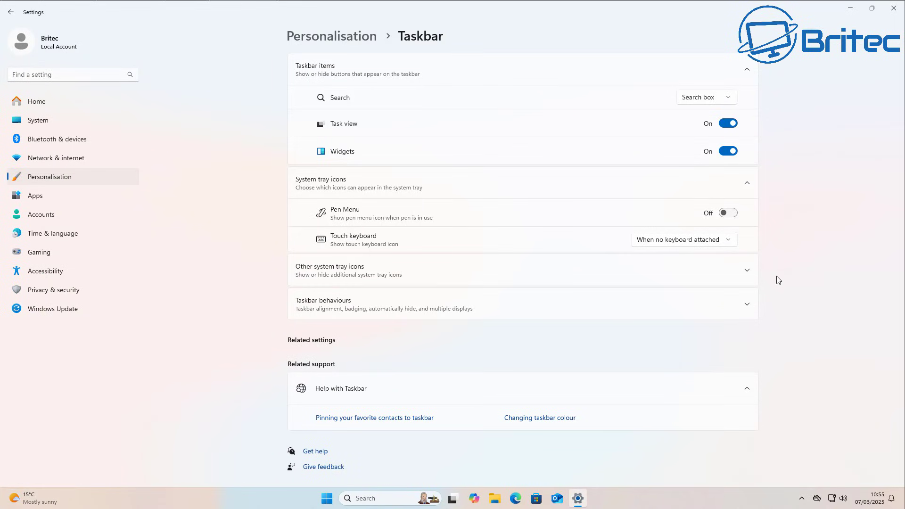
{"action": "left_click", "coordinate": [729, 155]}
{"action": "mouse_move", "coordinate": [453, 503]}
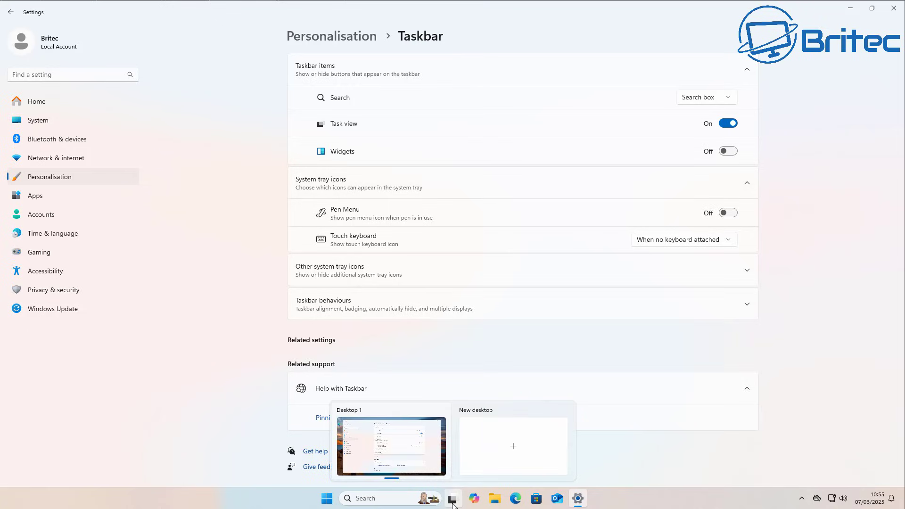
{"action": "left_click", "coordinate": [728, 127]}
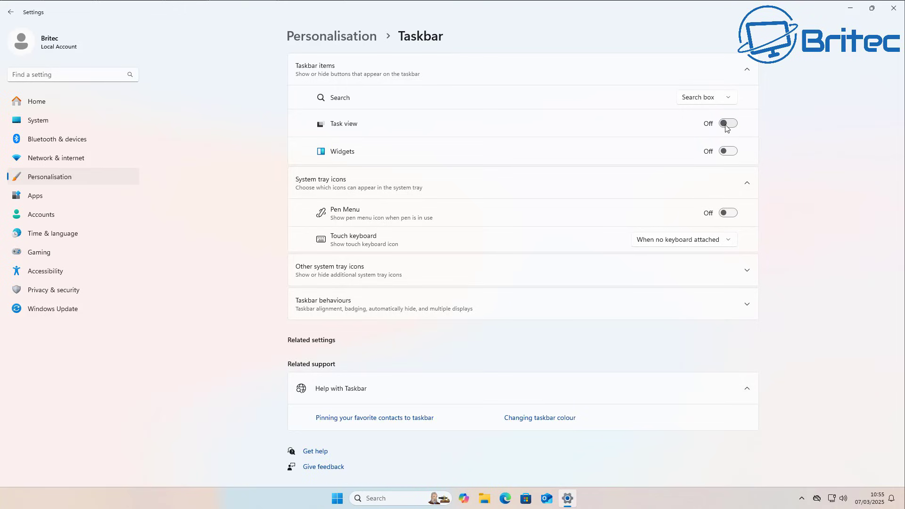
{"action": "left_click", "coordinate": [731, 99]}
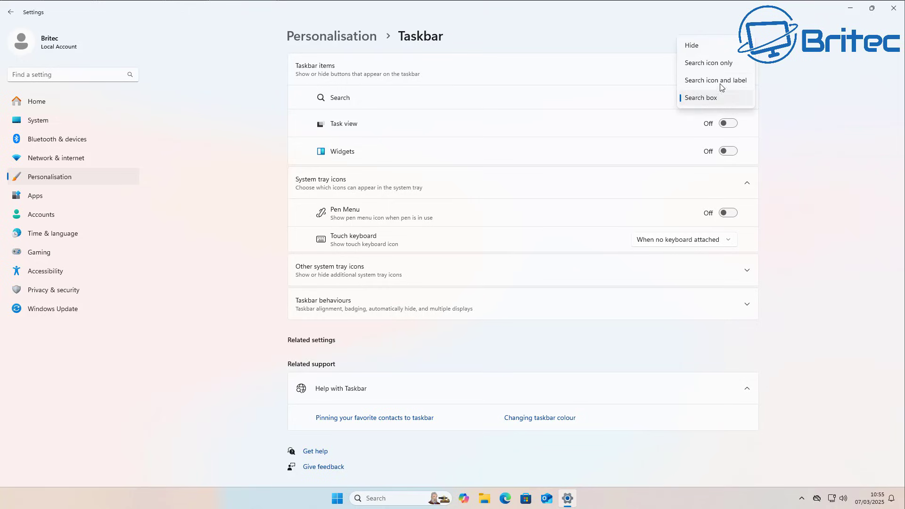
{"action": "left_click", "coordinate": [720, 64]}
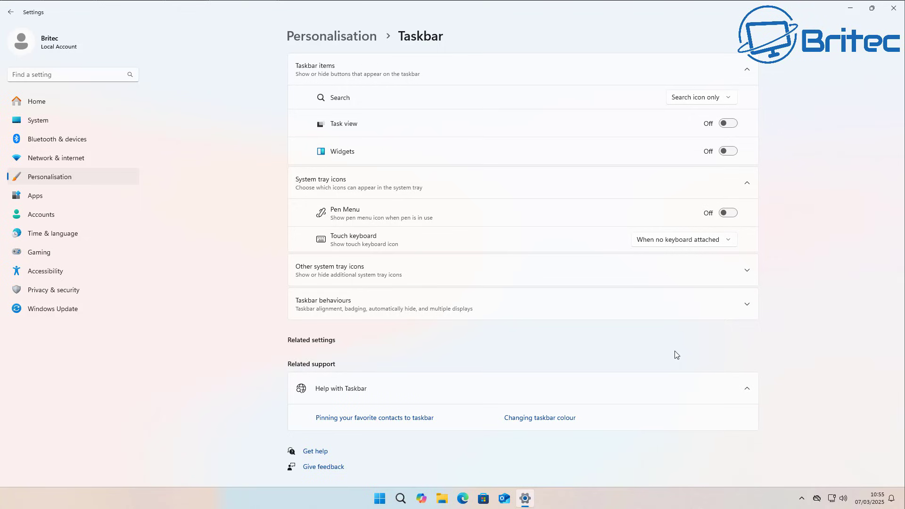
Under Taskbar behaviours, review the options for combining taskbar buttons, set Taskbar alignment to Left, and close Settings
{"action": "left_click", "coordinate": [383, 301]}
{"action": "scroll", "coordinate": [730, 394], "scroll_direction": "down", "scroll_amount": 4}
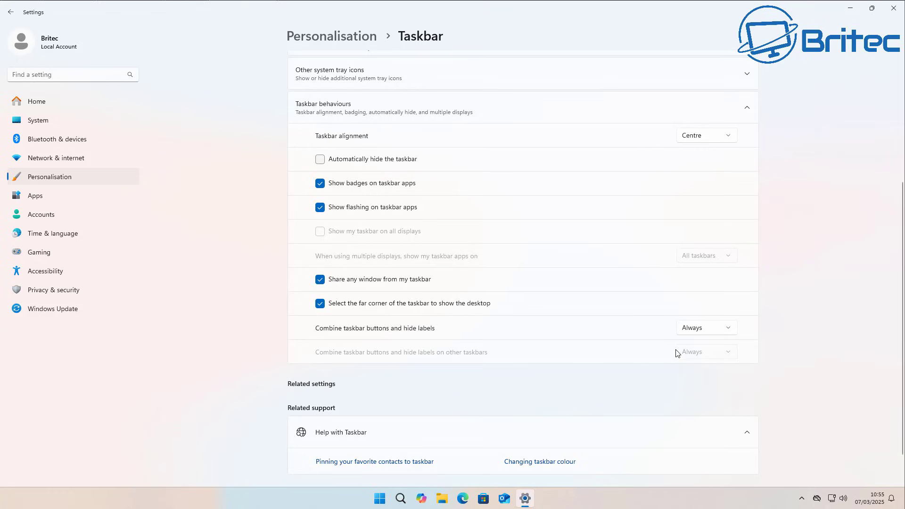
{"action": "left_click", "coordinate": [725, 328]}
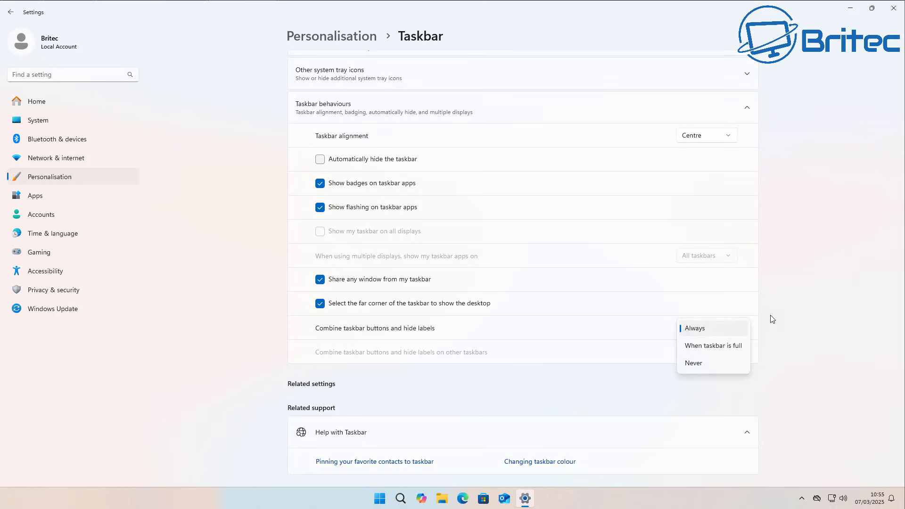
{"action": "left_click", "coordinate": [806, 312]}
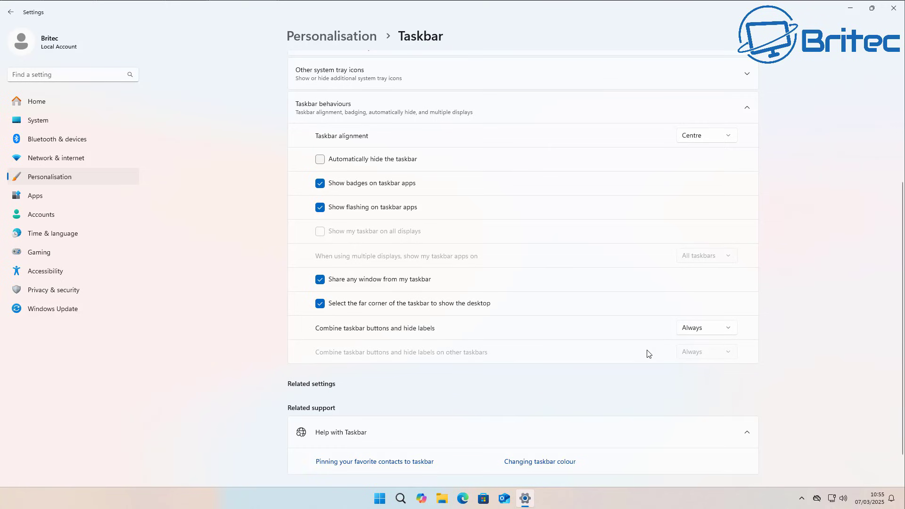
{"action": "scroll", "coordinate": [538, 309], "scroll_direction": "up", "scroll_amount": 3}
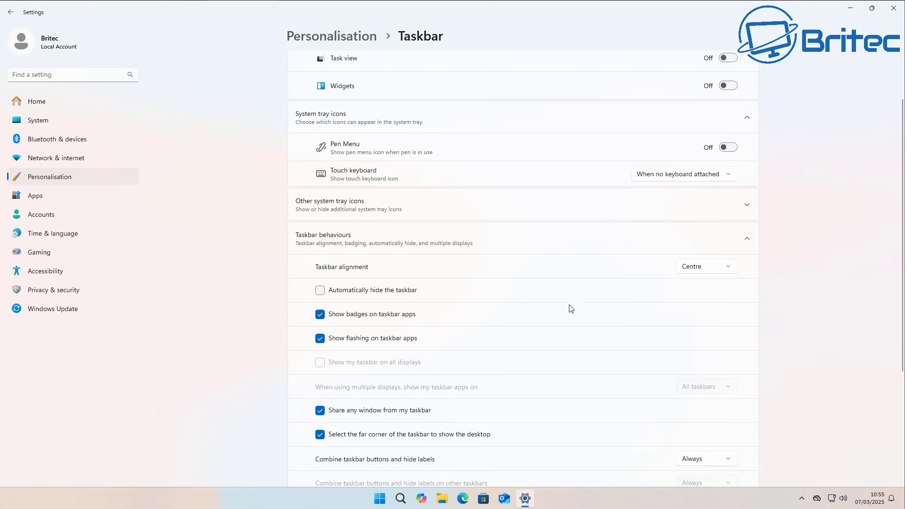
{"action": "left_click", "coordinate": [727, 270]}
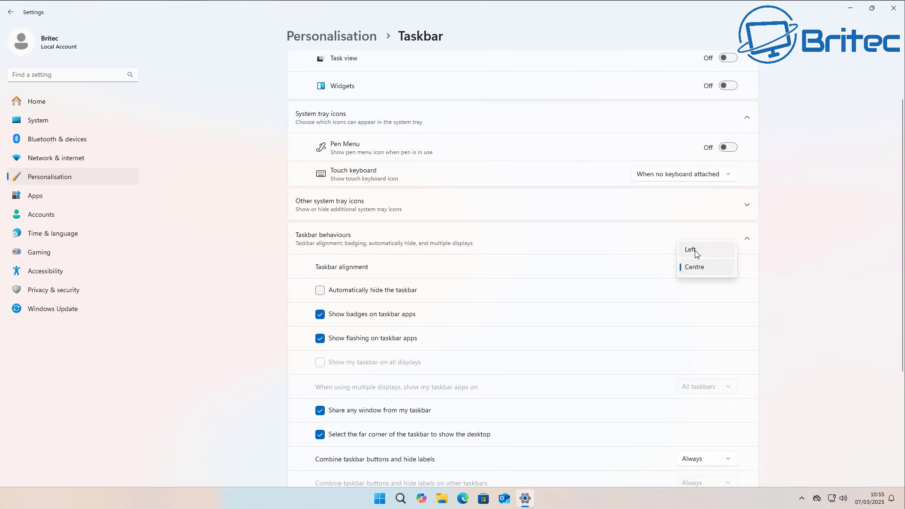
{"action": "left_click", "coordinate": [697, 254]}
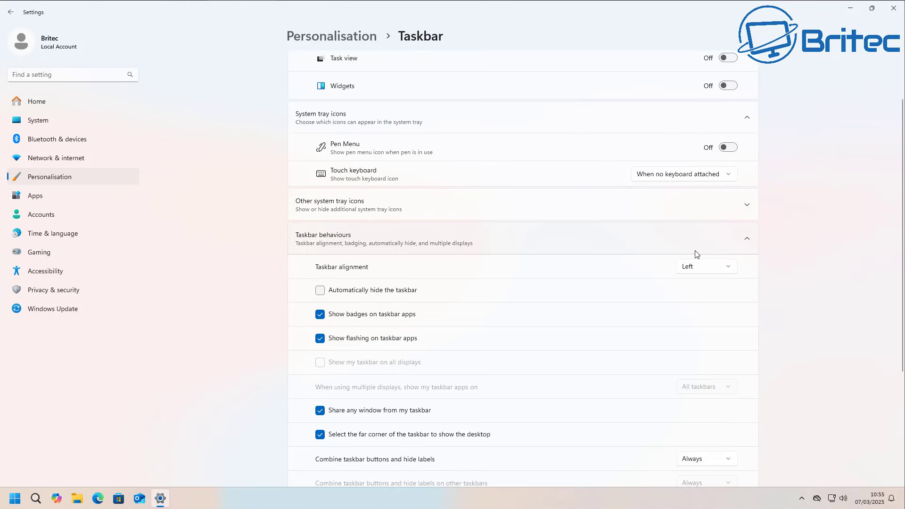
{"action": "left_click", "coordinate": [896, 9]}
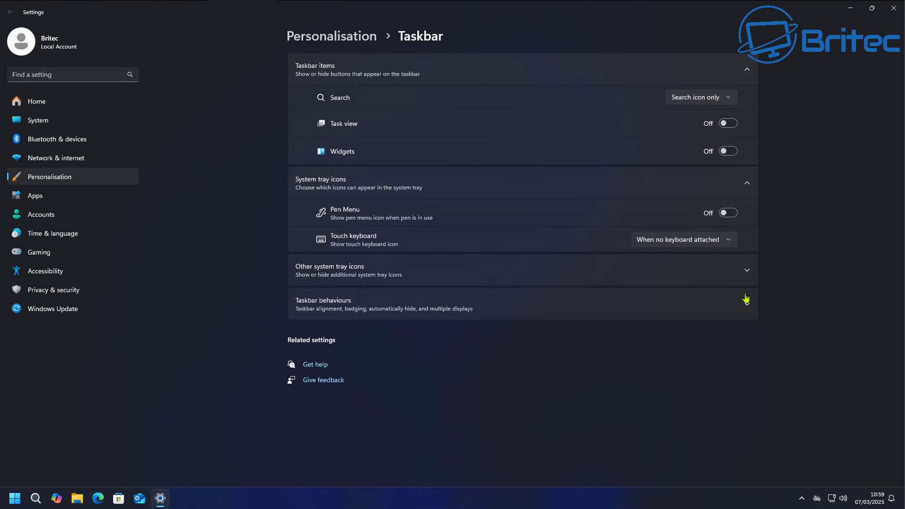
Under Other system tray icons, turn off Microsoft OneDrive, and switch VMware Tools Core Service on and back off
{"action": "left_click", "coordinate": [744, 273]}
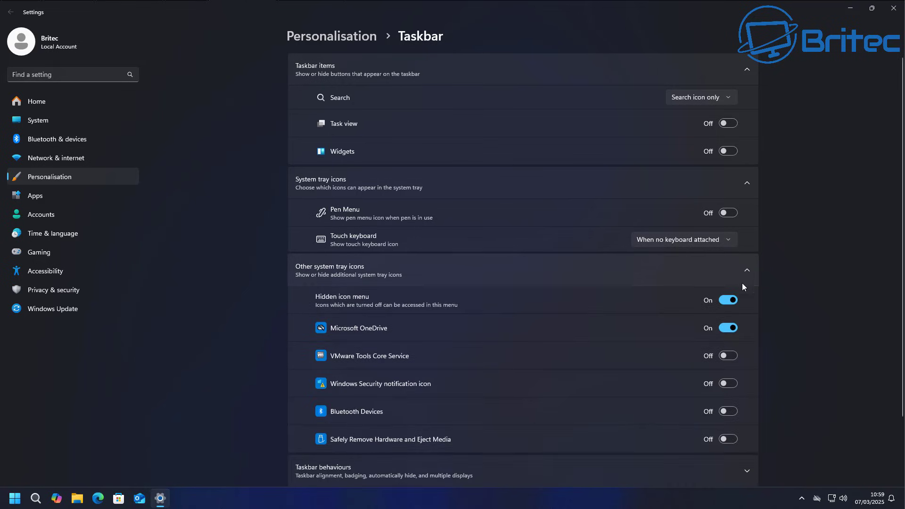
{"action": "left_click", "coordinate": [728, 328]}
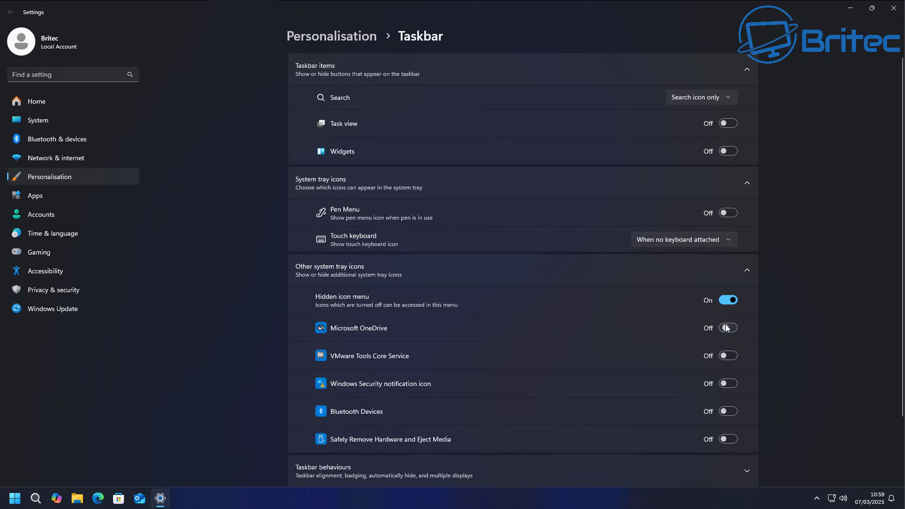
{"action": "left_click", "coordinate": [725, 356]}
{"action": "left_click", "coordinate": [728, 354]}
{"action": "scroll", "coordinate": [752, 372], "scroll_direction": "down", "scroll_amount": 2}
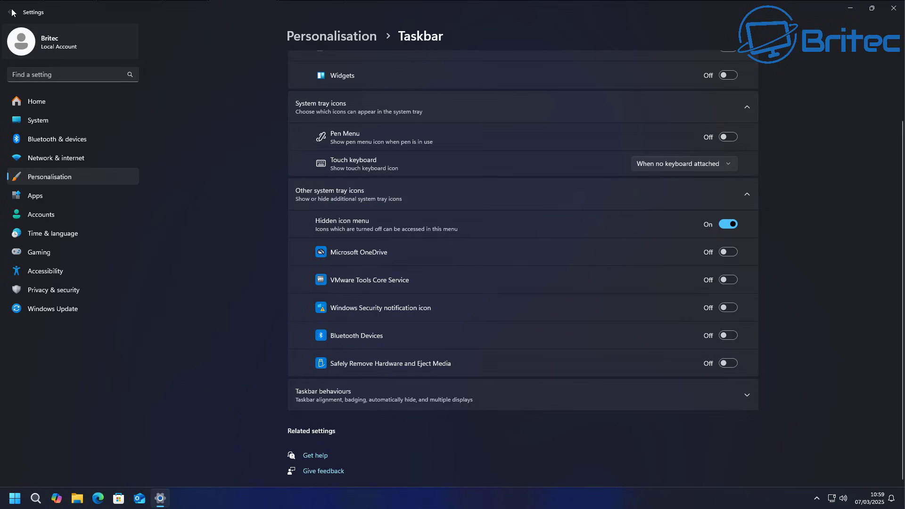
{"action": "scroll", "coordinate": [309, 247], "scroll_direction": "up", "scroll_amount": 2}
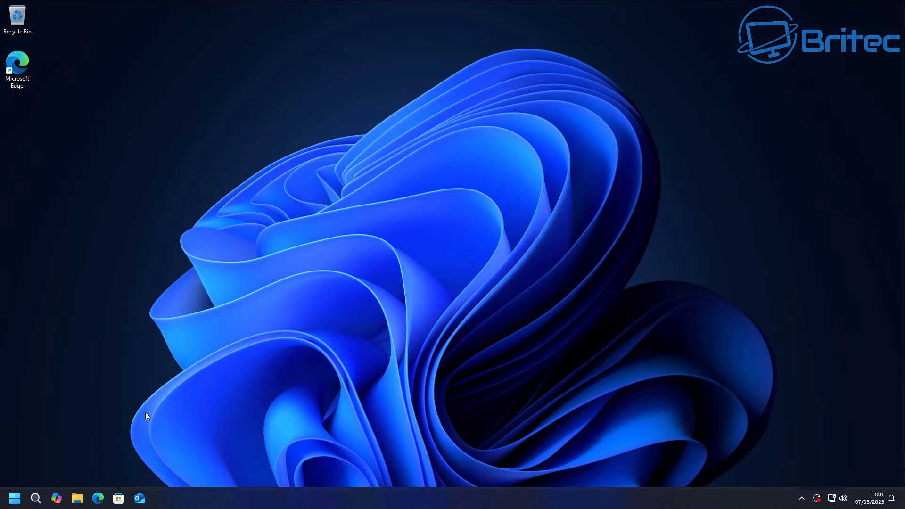
Open the Startup page of the Apps settings and turn off automatic startup for Microsoft Edge
{"action": "left_click", "coordinate": [15, 498]}
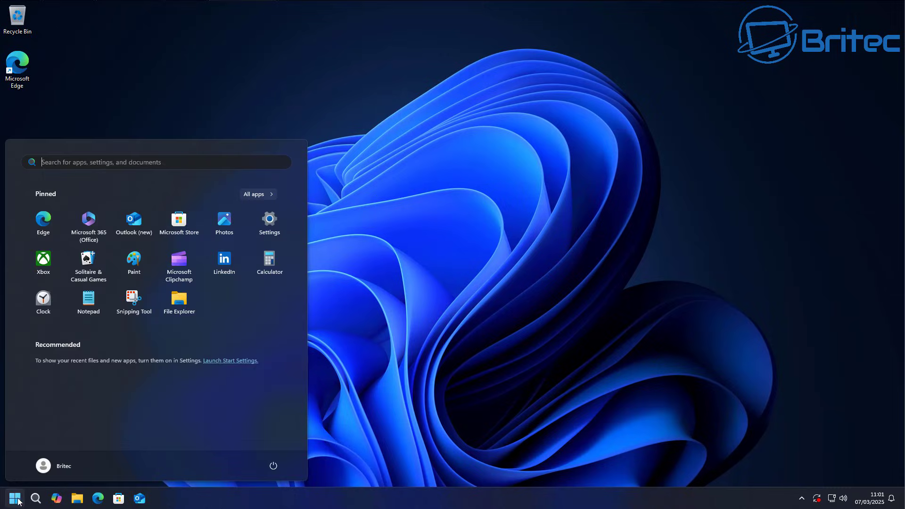
{"action": "left_click", "coordinate": [266, 234]}
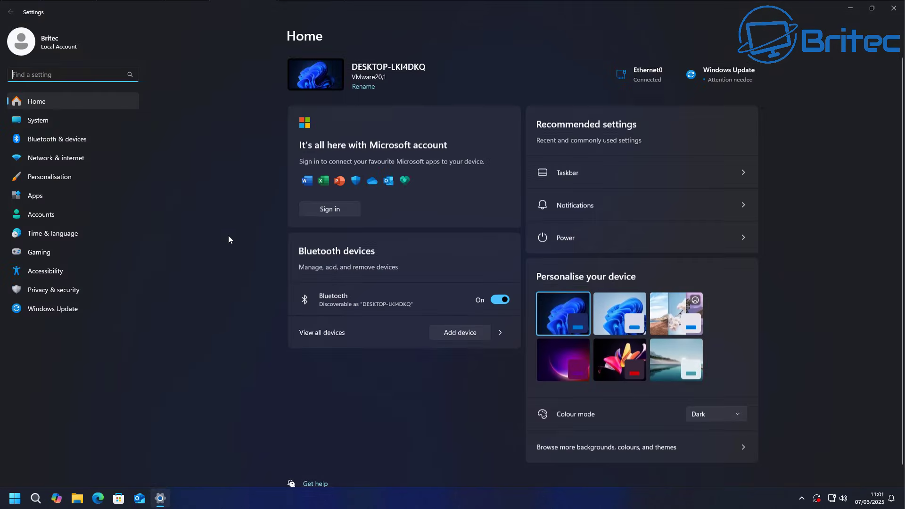
{"action": "left_click", "coordinate": [32, 197]}
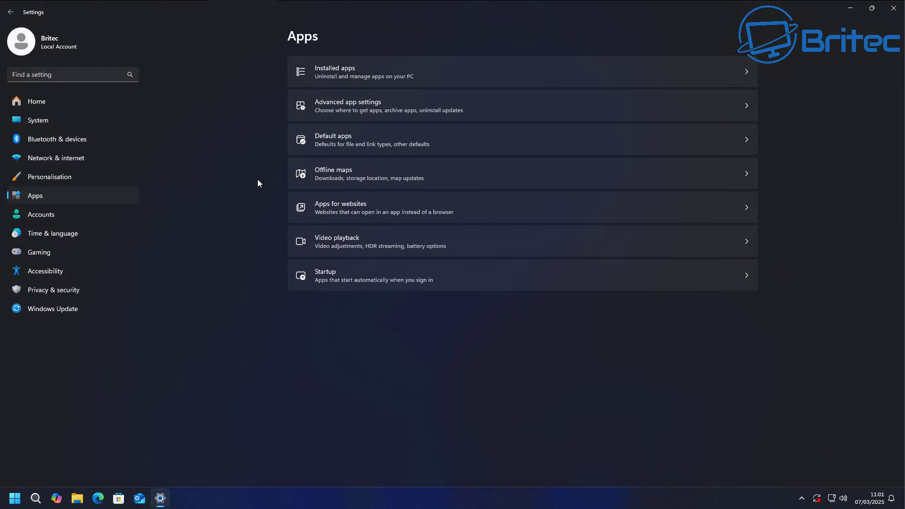
{"action": "left_click", "coordinate": [595, 269]}
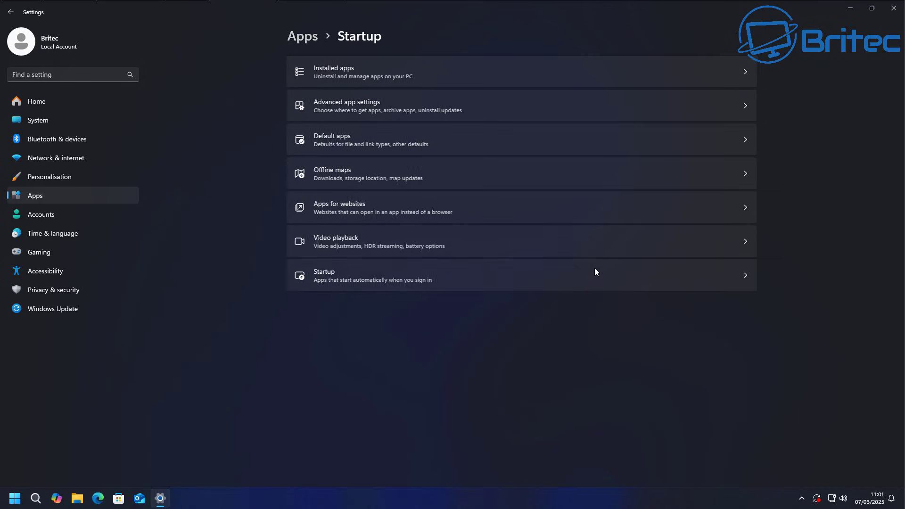
{"action": "left_click", "coordinate": [732, 90]}
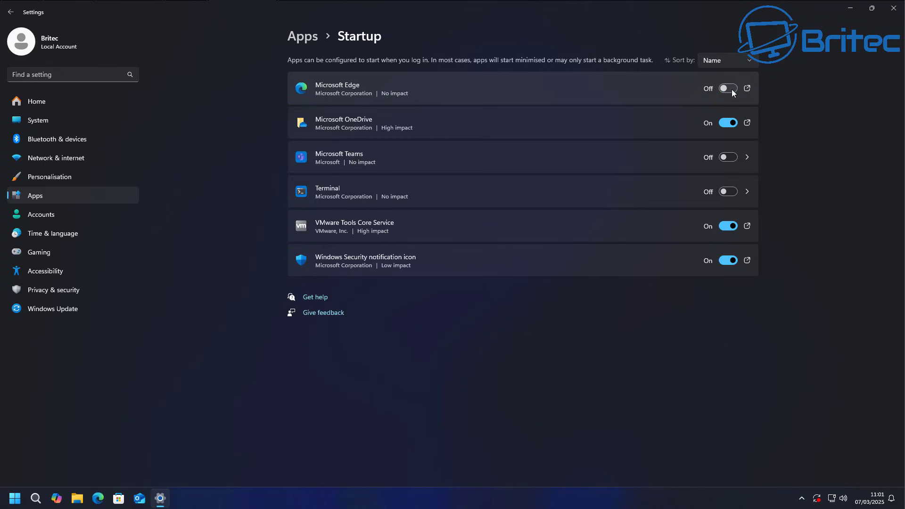
Turn off automatic startup for Microsoft OneDrive, the Windows Security notification icon and VMware Tools Core Service
{"action": "left_click", "coordinate": [728, 127]}
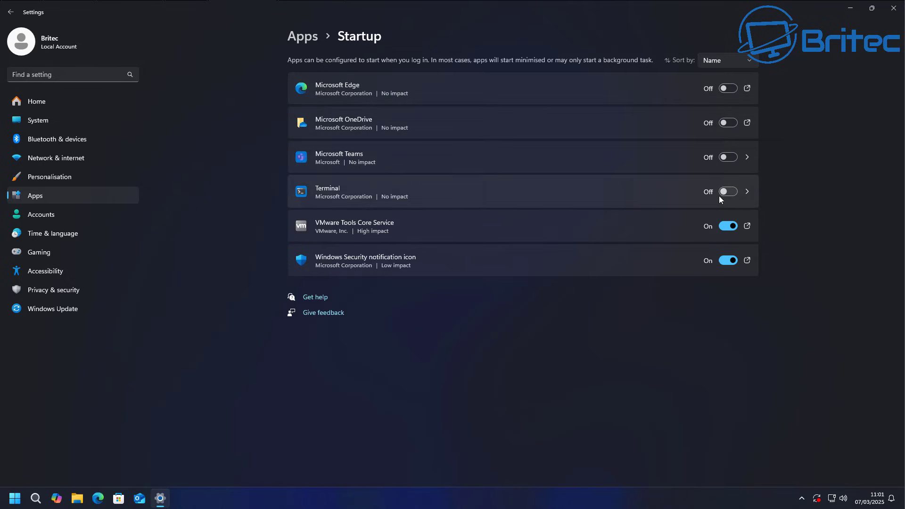
{"action": "left_click", "coordinate": [726, 259]}
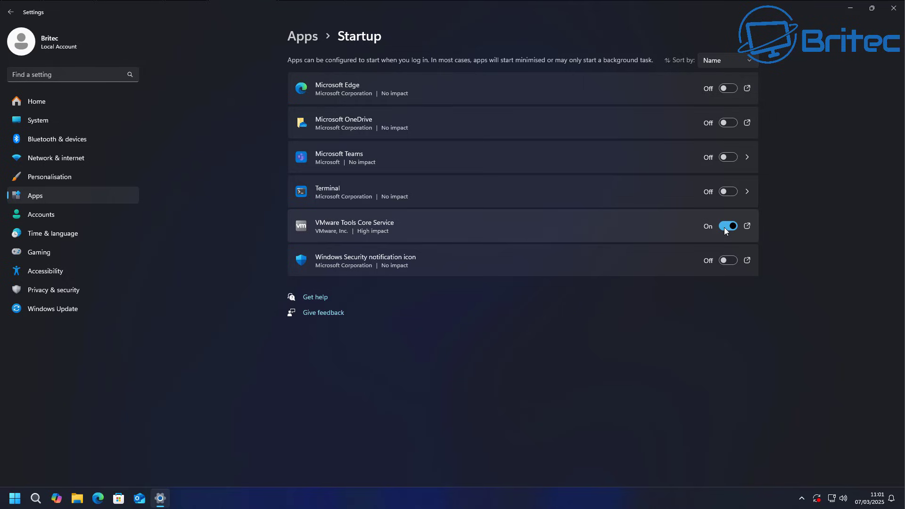
{"action": "left_click", "coordinate": [727, 227]}
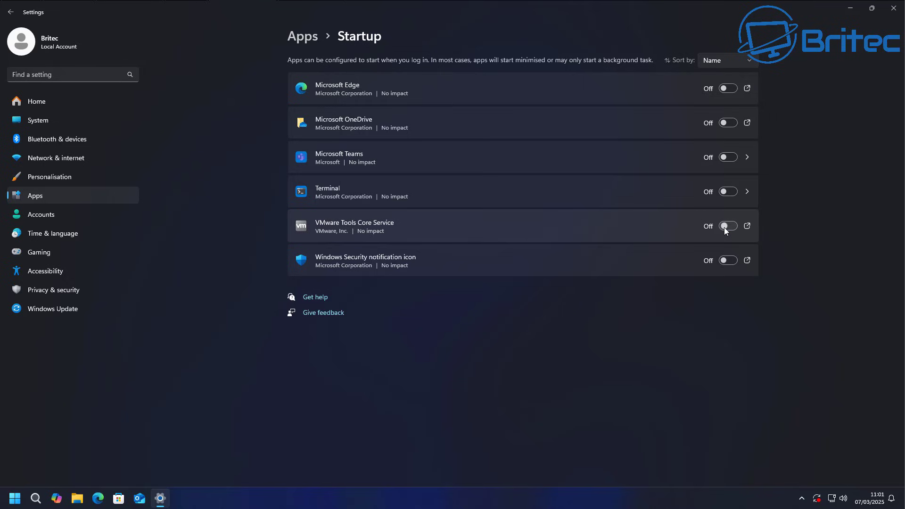
Sort the startup apps by Start-up impact and close Settings
{"action": "left_click", "coordinate": [738, 60]}
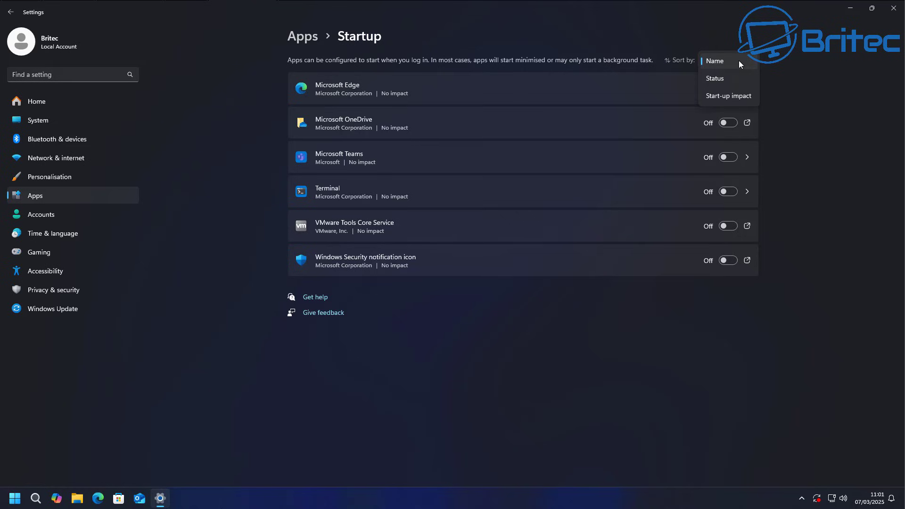
{"action": "left_click", "coordinate": [741, 98]}
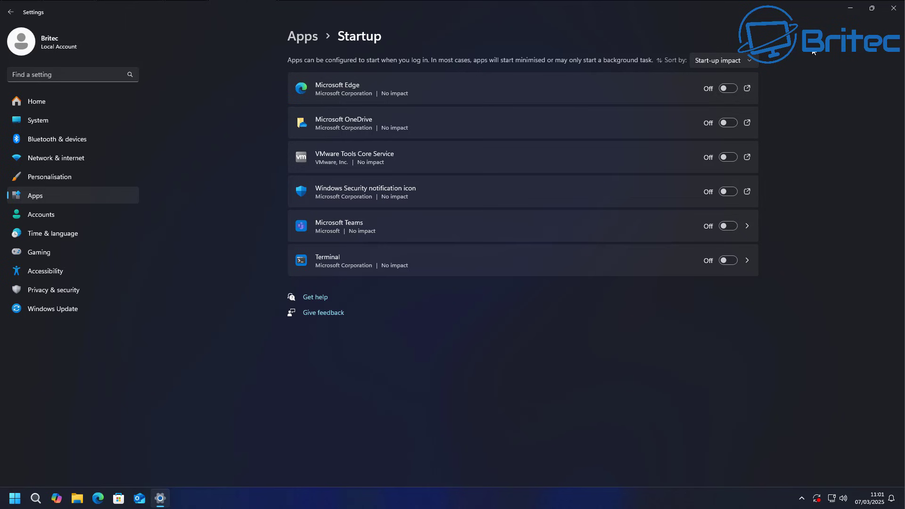
{"action": "left_click", "coordinate": [894, 8]}
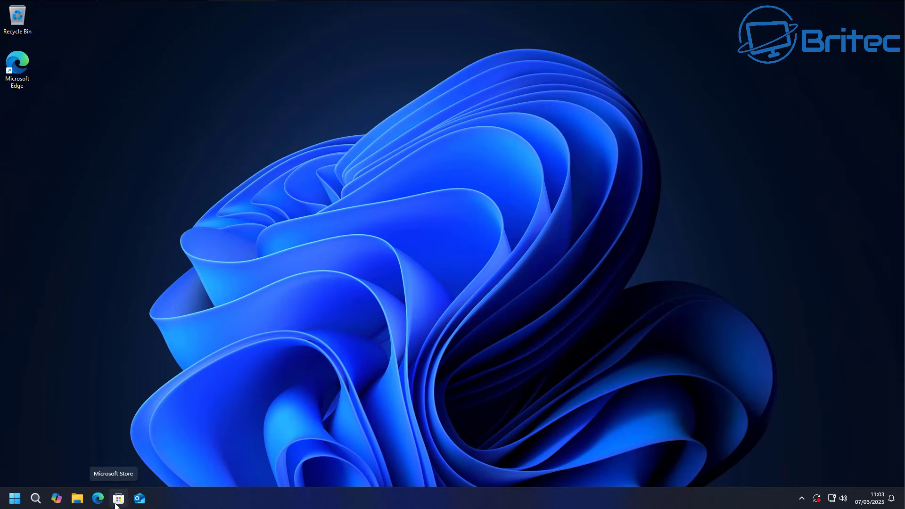
Open the Installed apps page in the Apps settings and uninstall Copilot
{"action": "left_click", "coordinate": [14, 498]}
{"action": "left_click", "coordinate": [264, 227]}
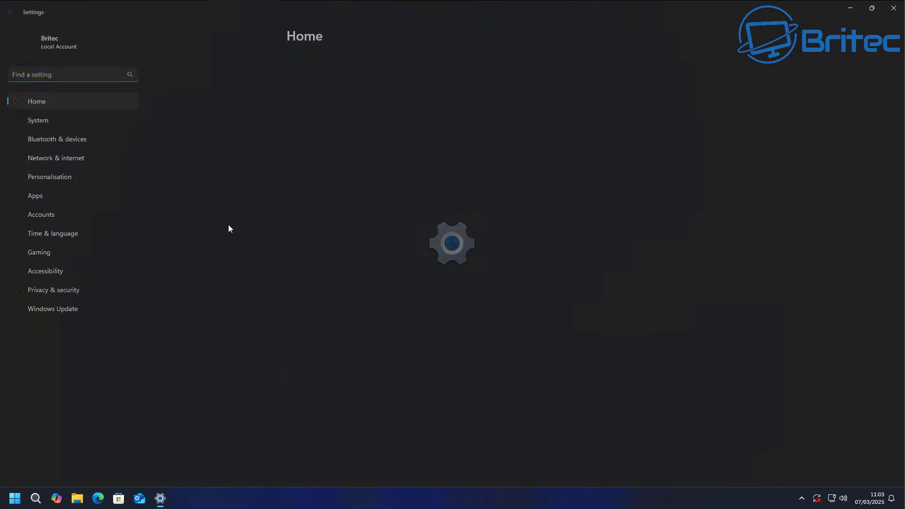
{"action": "left_click", "coordinate": [62, 197]}
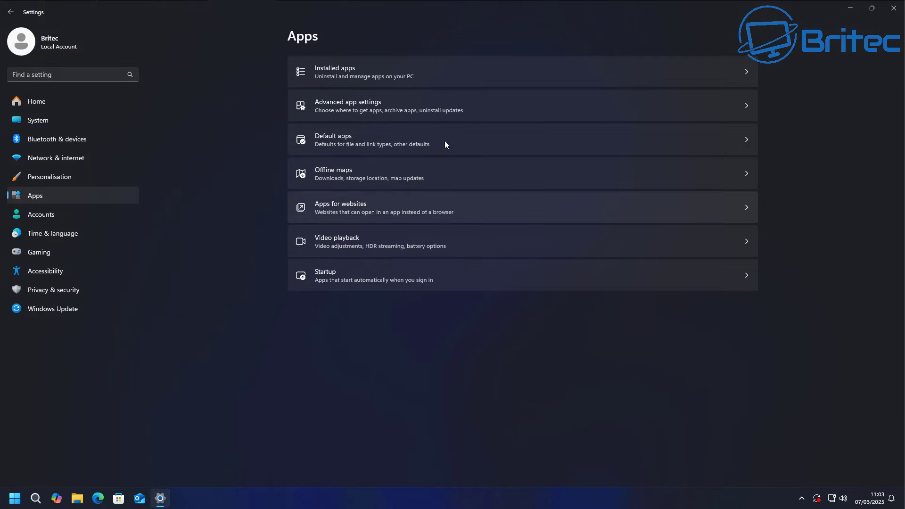
{"action": "left_click", "coordinate": [436, 73]}
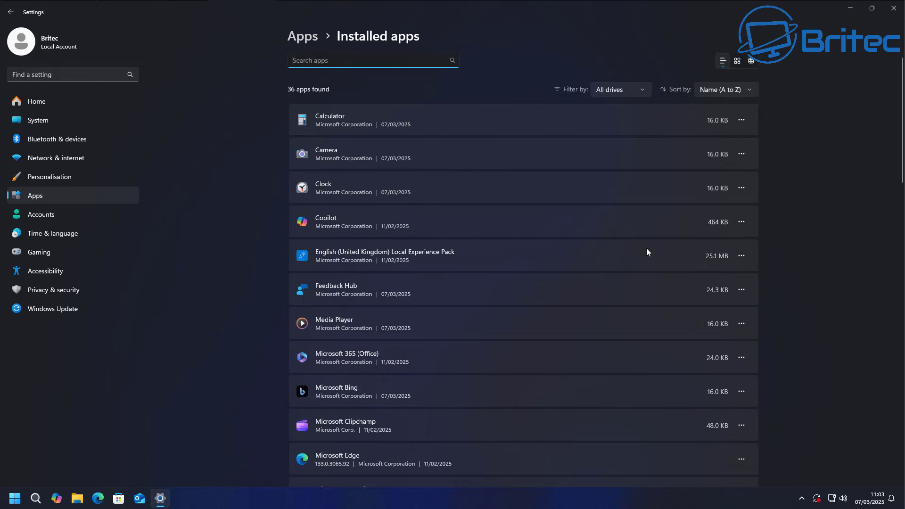
{"action": "left_click", "coordinate": [741, 221]}
{"action": "left_click", "coordinate": [652, 272]}
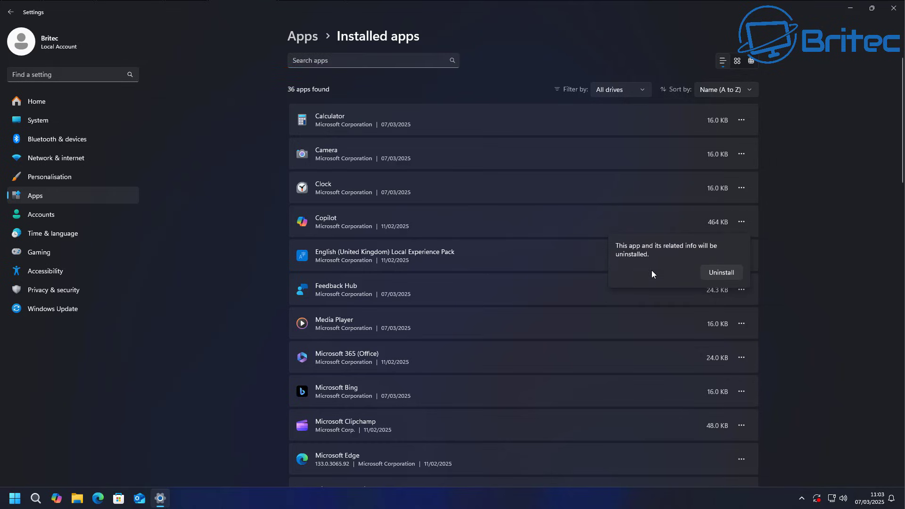
{"action": "left_click", "coordinate": [721, 273]}
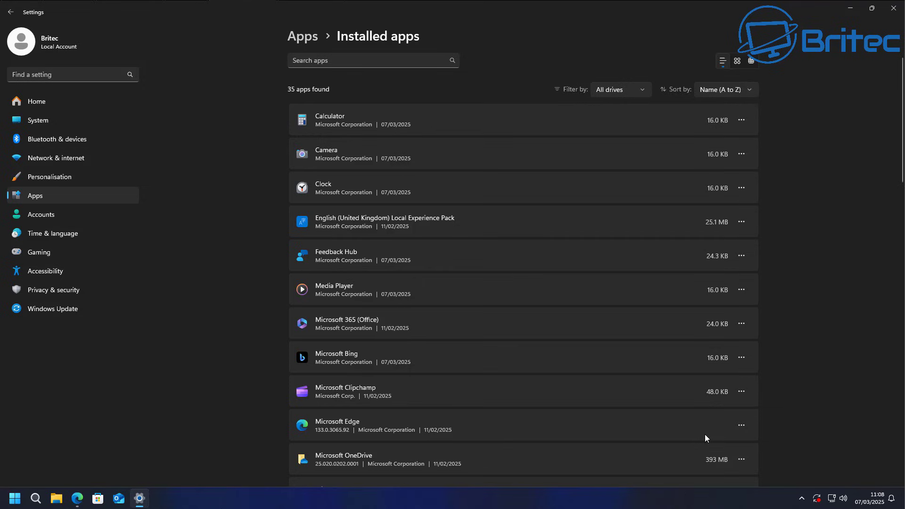
Check the available options for Microsoft Edge in the installed apps, and uninstall Feedback Hub
{"action": "left_click", "coordinate": [742, 425]}
{"action": "left_click", "coordinate": [742, 425]}
{"action": "left_click", "coordinate": [742, 256]}
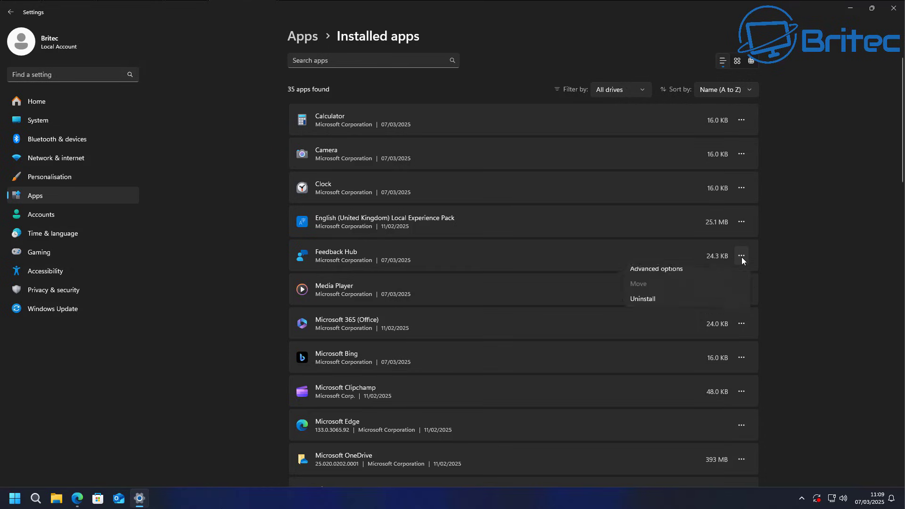
{"action": "left_click", "coordinate": [646, 306]}
{"action": "left_click", "coordinate": [717, 307]}
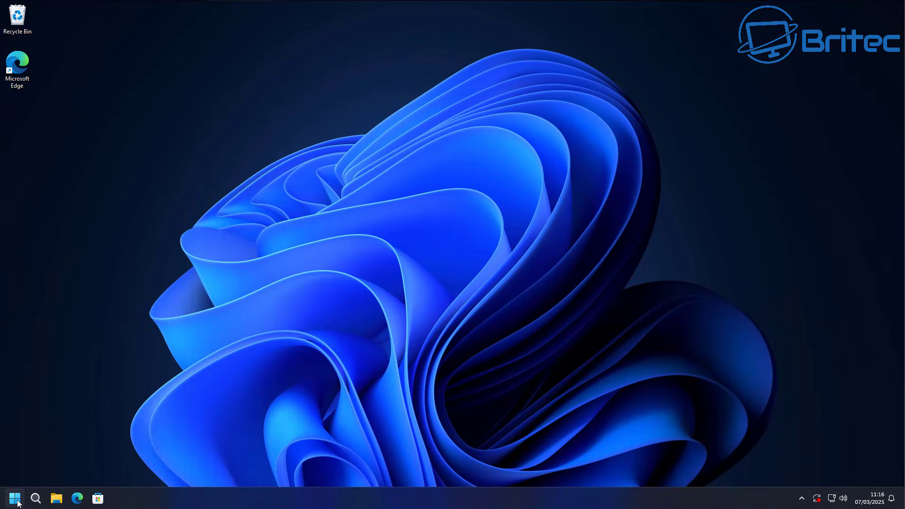
Look over the Start menu, search Windows for "edge", open the web results, and close the browser window
{"action": "key", "text": "super"}
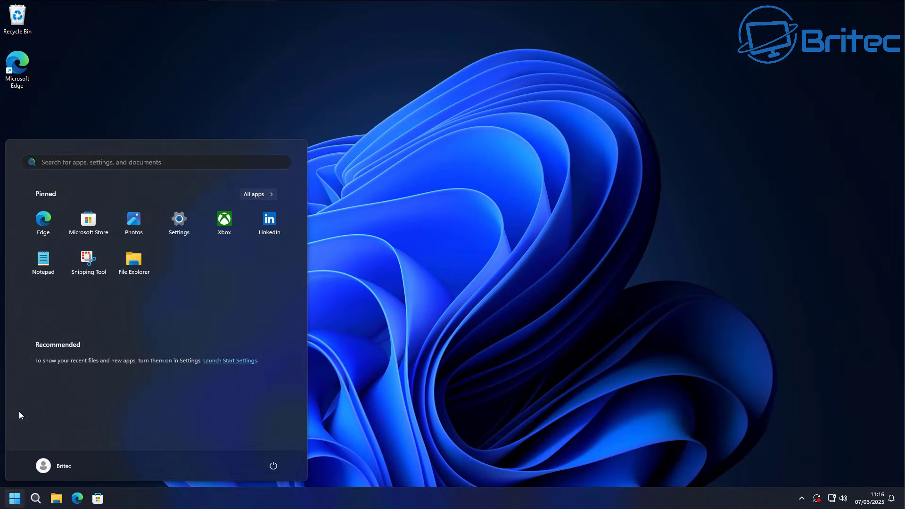
{"action": "left_click", "coordinate": [485, 418]}
{"action": "left_click", "coordinate": [35, 498]}
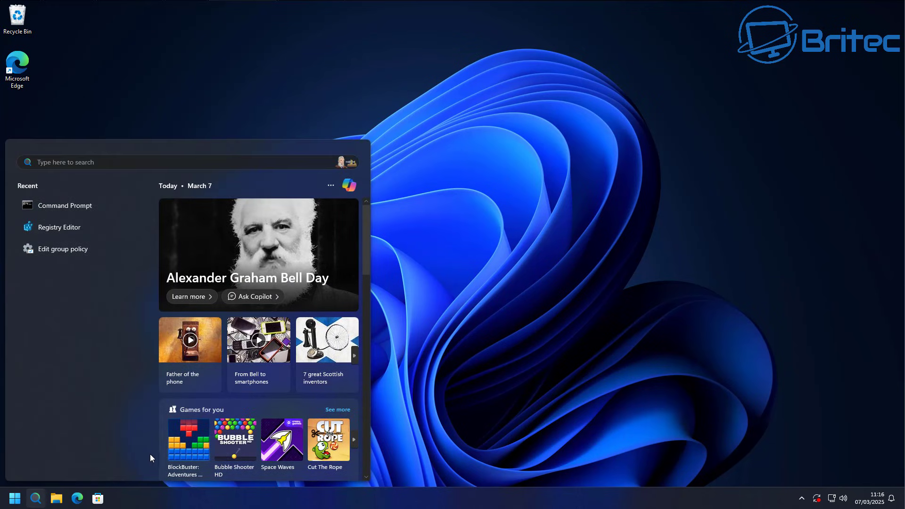
{"action": "type", "text": "edge"}
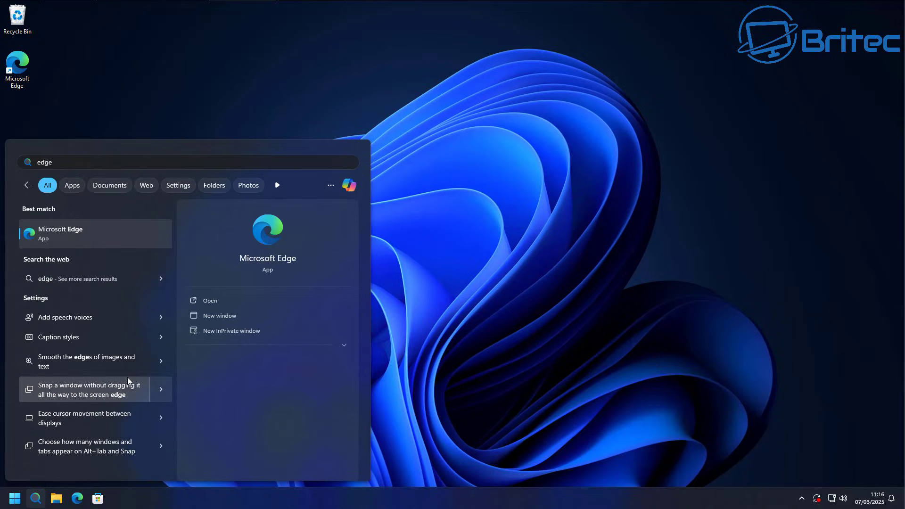
{"action": "left_click", "coordinate": [96, 283]}
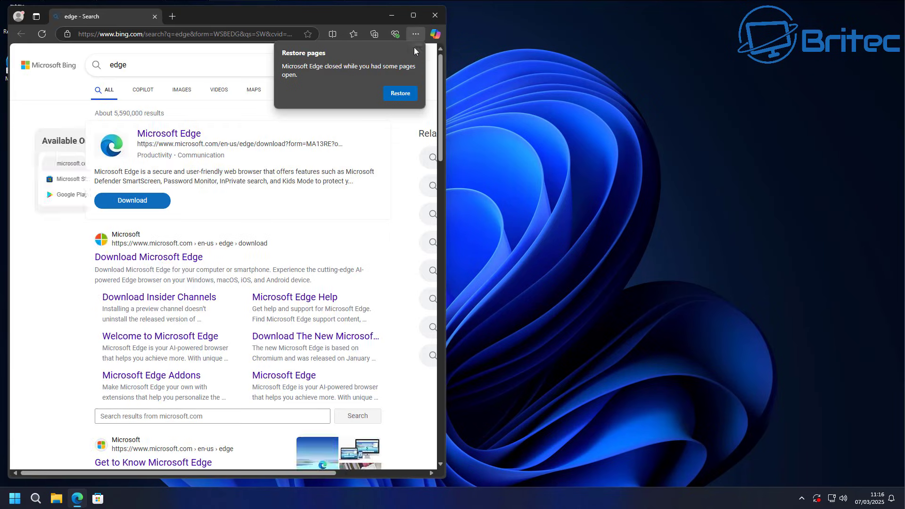
{"action": "left_click", "coordinate": [418, 48]}
{"action": "left_click", "coordinate": [431, 17]}
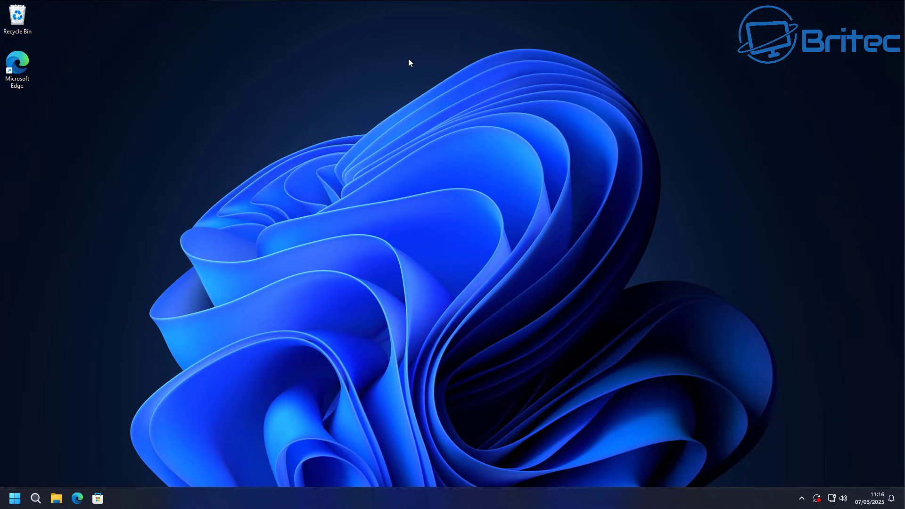
Search for regedit and open Registry Editor, approving its permission request
{"action": "left_click", "coordinate": [16, 502]}
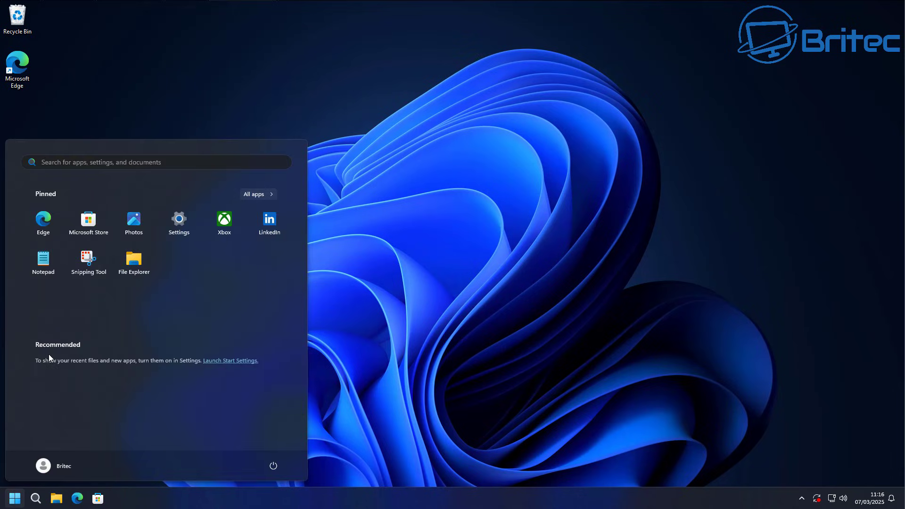
{"action": "type", "text": "regedit"}
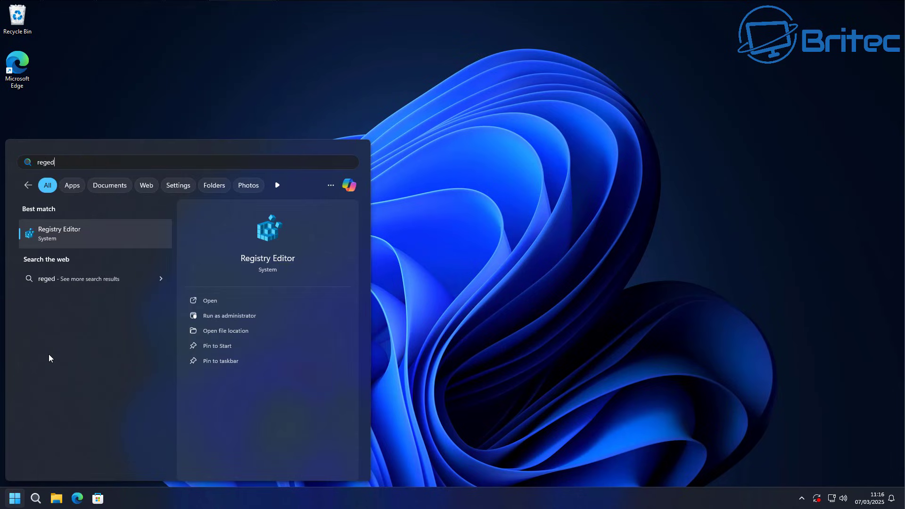
{"action": "left_click", "coordinate": [77, 236]}
{"action": "left_click", "coordinate": [473, 324]}
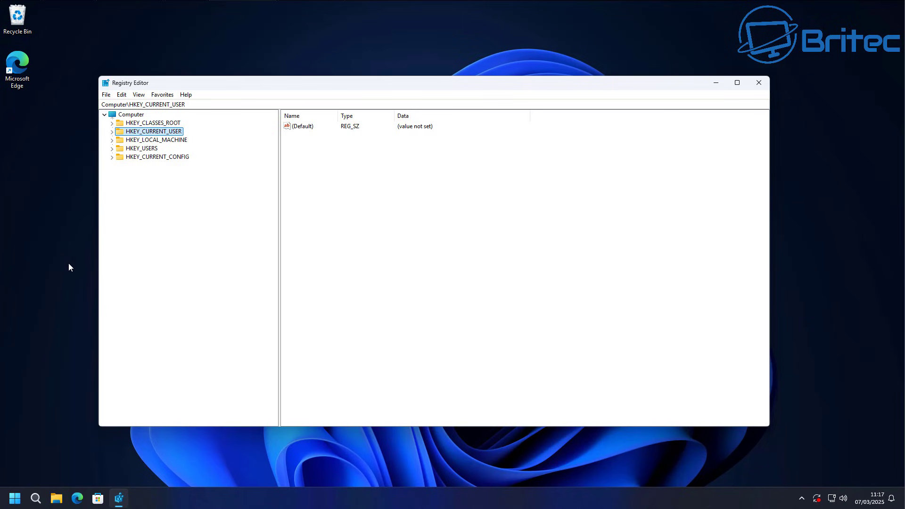
{"action": "left_click", "coordinate": [349, 223]}
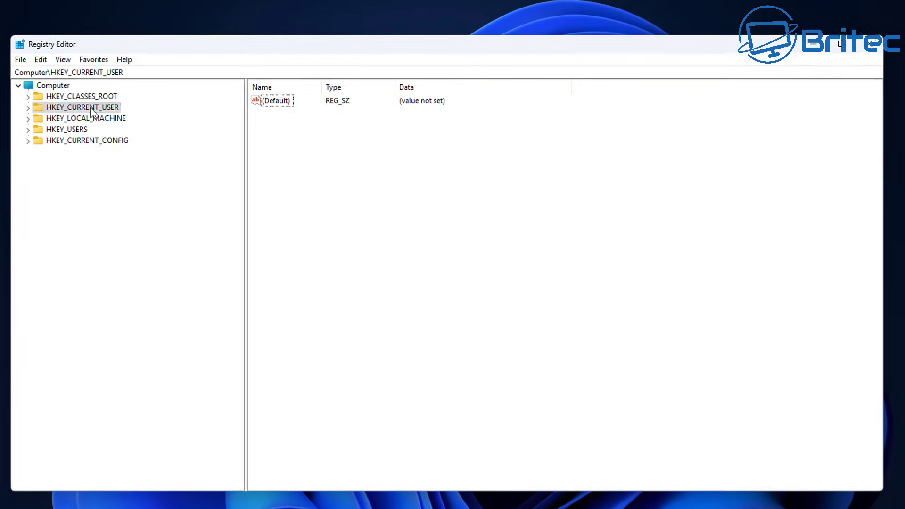
In the registry tree, expand HKEY_CURRENT_USER\Software\Microsoft\Windows
{"action": "left_click", "coordinate": [28, 107]}
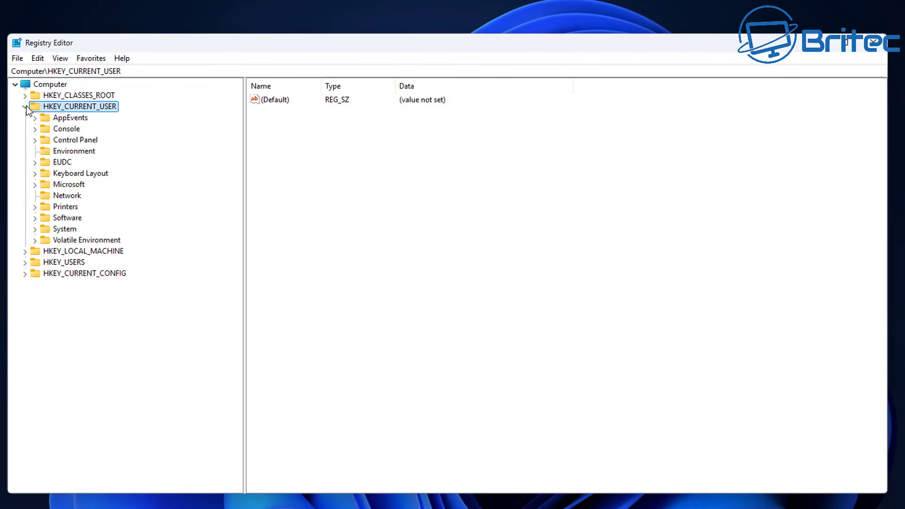
{"action": "left_click", "coordinate": [68, 218]}
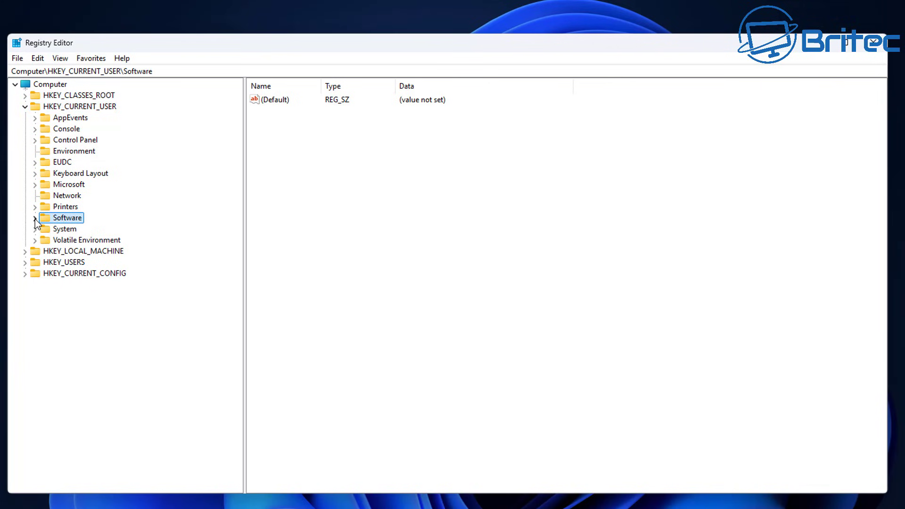
{"action": "left_click", "coordinate": [35, 218]}
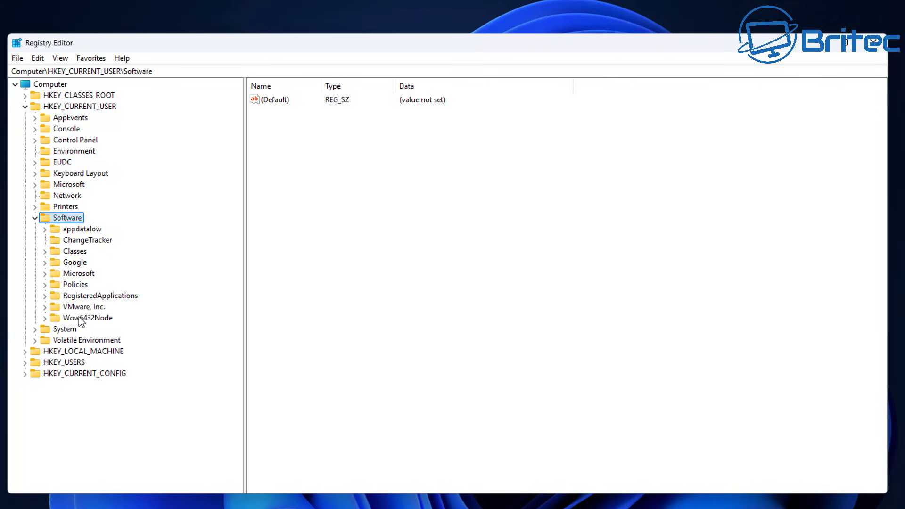
{"action": "left_click", "coordinate": [72, 274]}
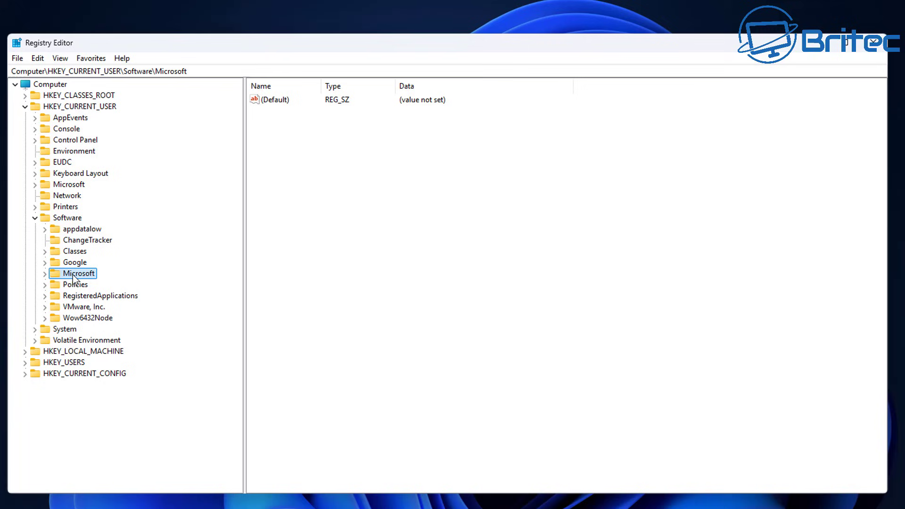
{"action": "left_click", "coordinate": [45, 274]}
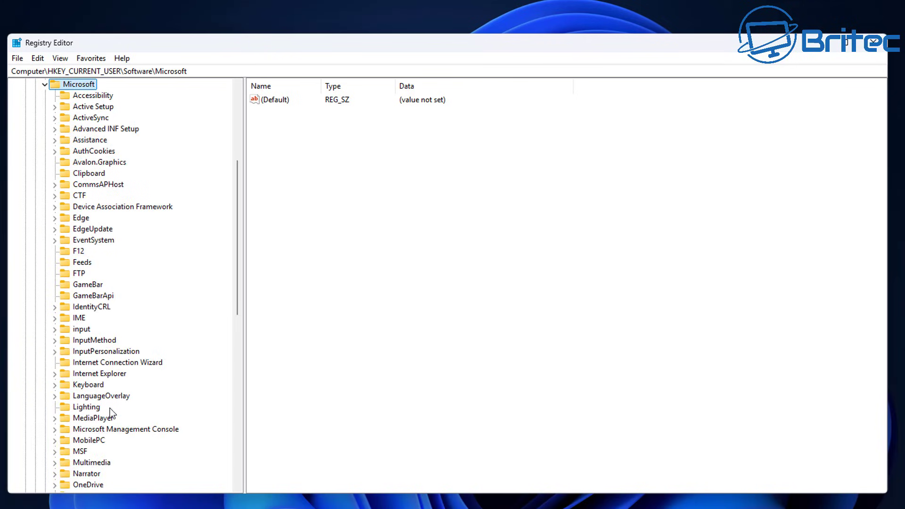
{"action": "scroll", "coordinate": [104, 428], "scroll_direction": "down", "scroll_amount": 11}
{"action": "scroll", "coordinate": [91, 441], "scroll_direction": "up", "scroll_amount": 1}
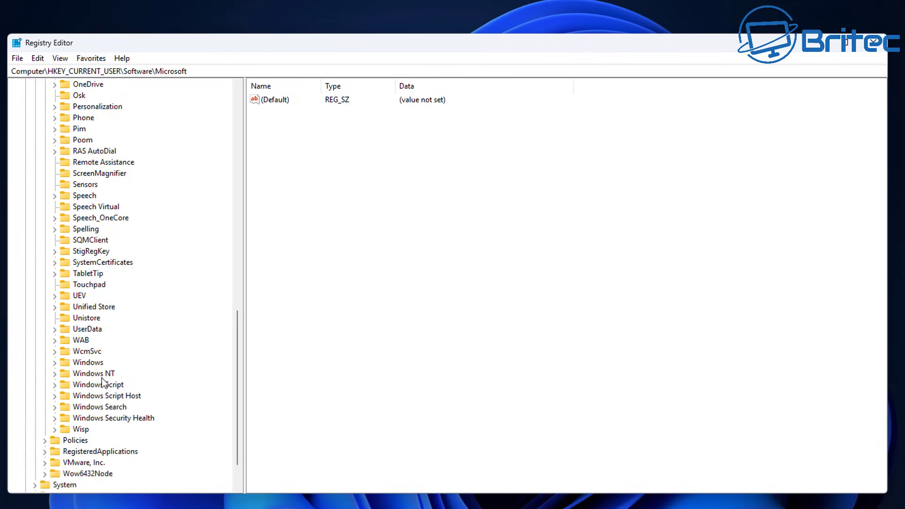
{"action": "left_click", "coordinate": [88, 363]}
{"action": "left_click", "coordinate": [54, 363]}
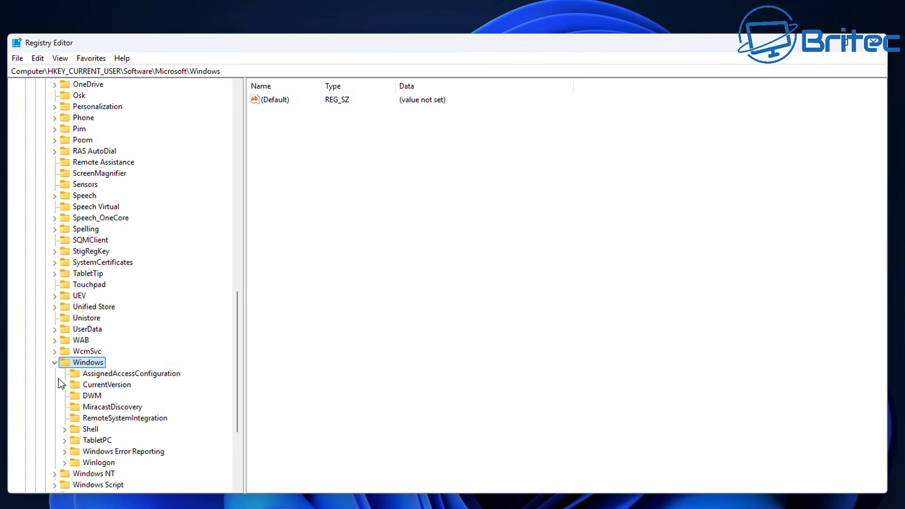
Under the Windows key, expand CurrentVersion, then select and expand its Search key
{"action": "scroll", "coordinate": [121, 406], "scroll_direction": "down", "scroll_amount": 3}
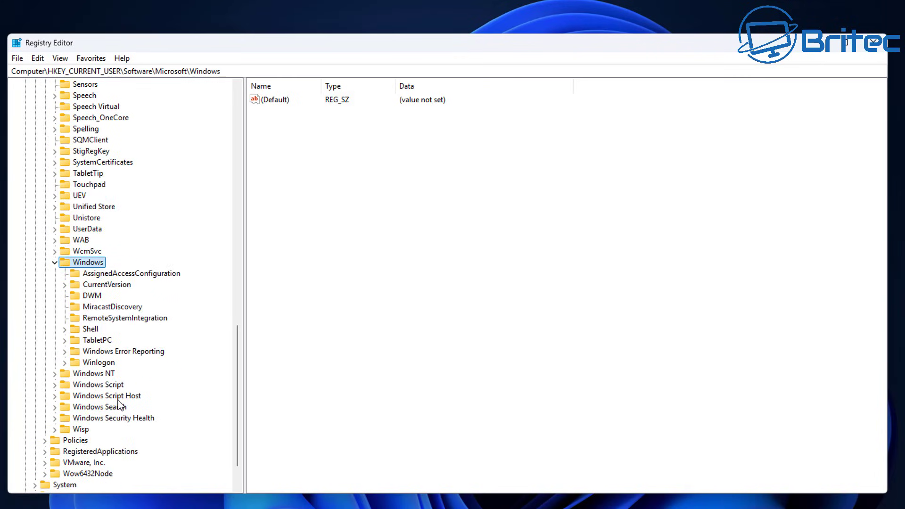
{"action": "left_click", "coordinate": [112, 286]}
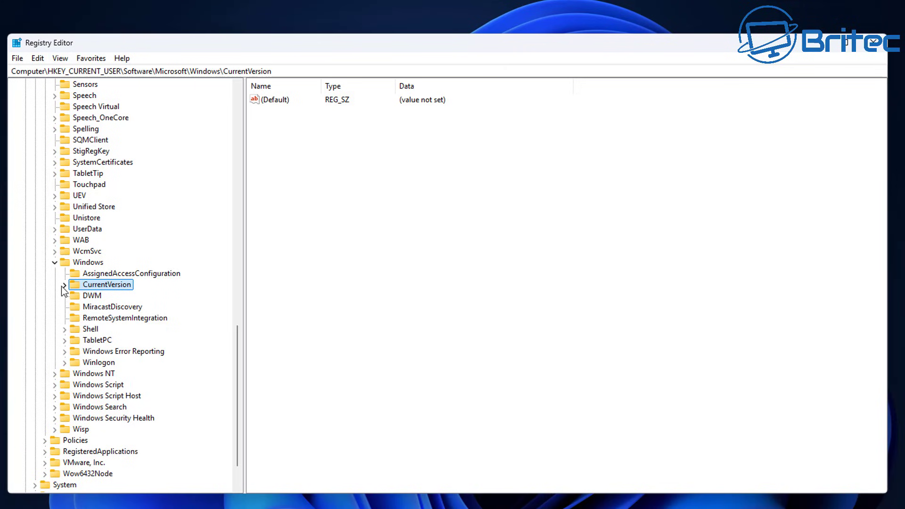
{"action": "left_click", "coordinate": [64, 285]}
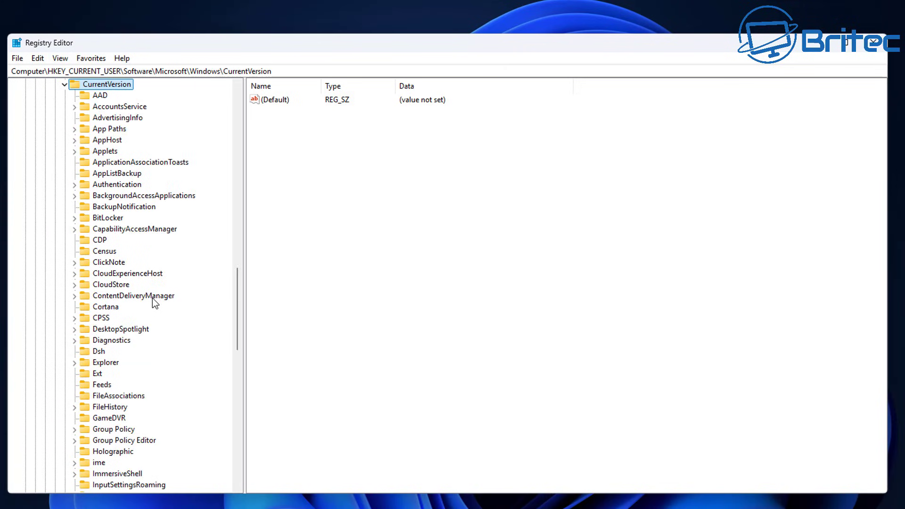
{"action": "scroll", "coordinate": [153, 302], "scroll_direction": "down", "scroll_amount": 12}
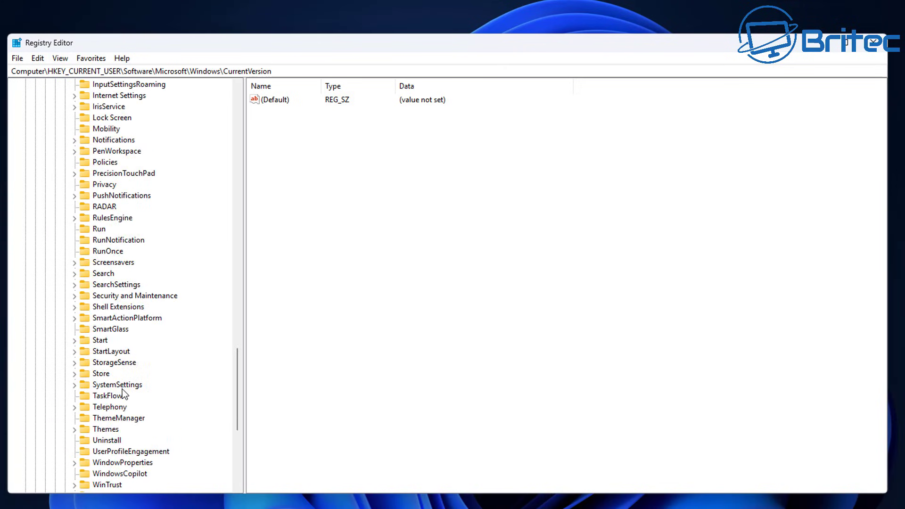
{"action": "left_click", "coordinate": [108, 274]}
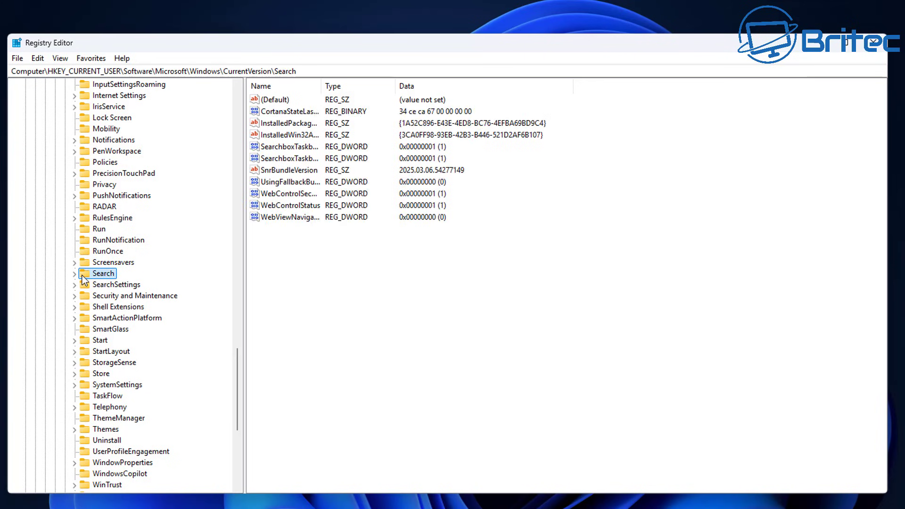
{"action": "left_click", "coordinate": [74, 274]}
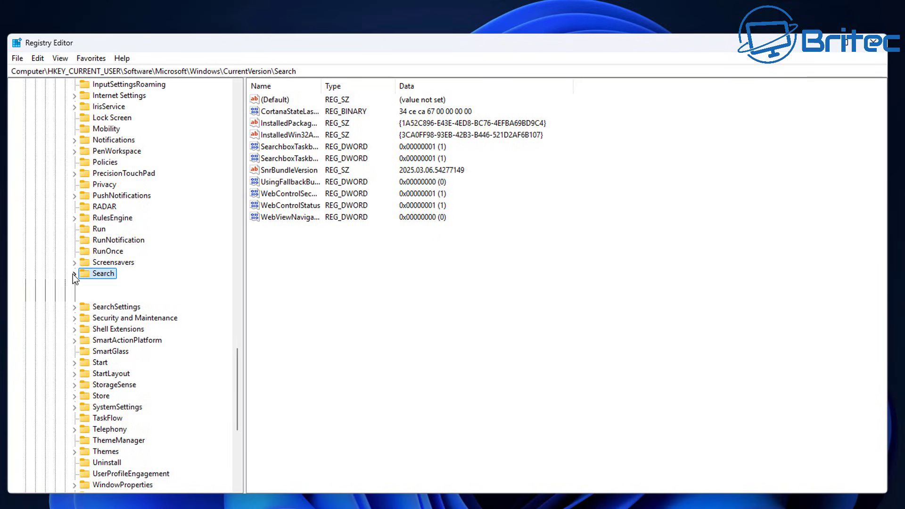
Widen the Name column and create a DWORD (32-bit) value named BingSearchEnabled in the Search key
{"action": "left_click", "coordinate": [289, 247]}
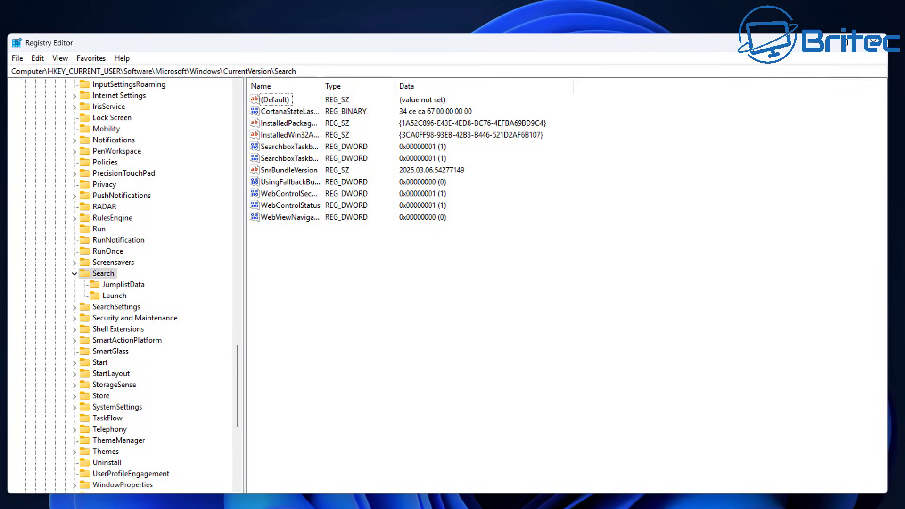
{"action": "left_click_drag", "start_coordinate": [322, 87], "coordinate": [404, 86]}
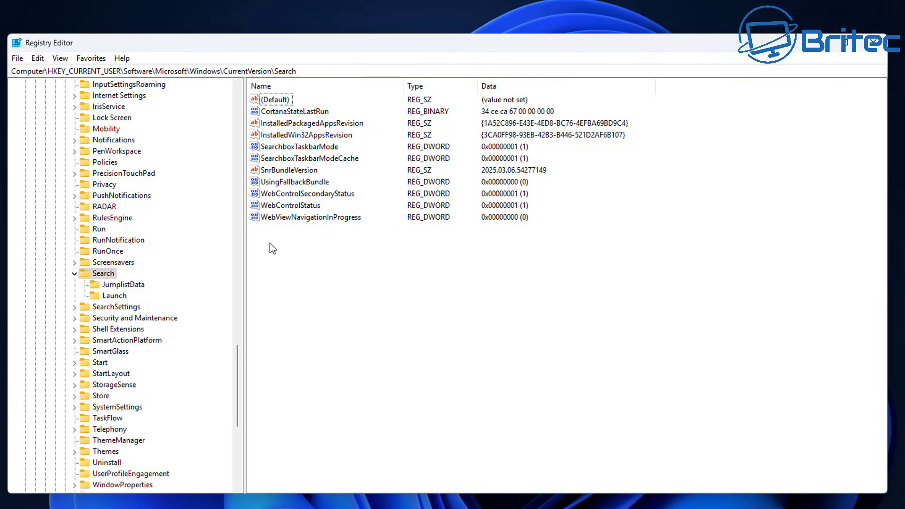
{"action": "right_click", "coordinate": [272, 229]}
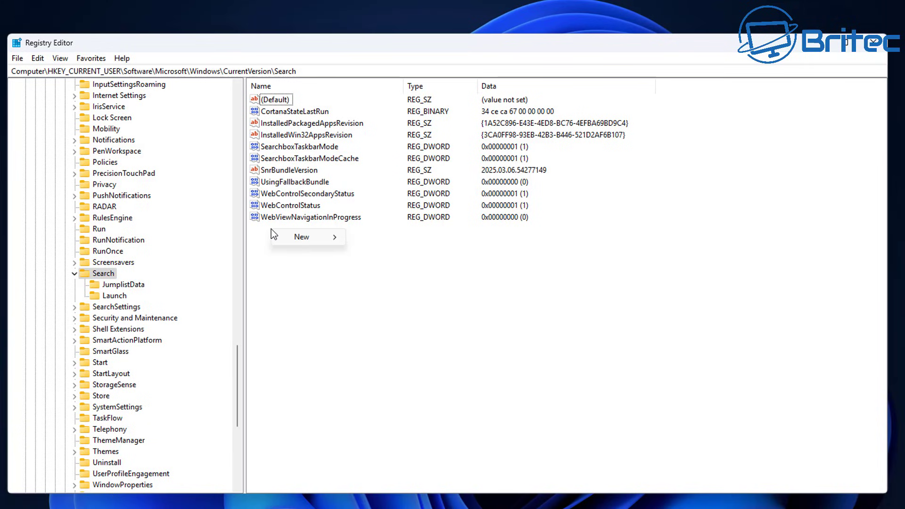
{"action": "mouse_move", "coordinate": [299, 239]}
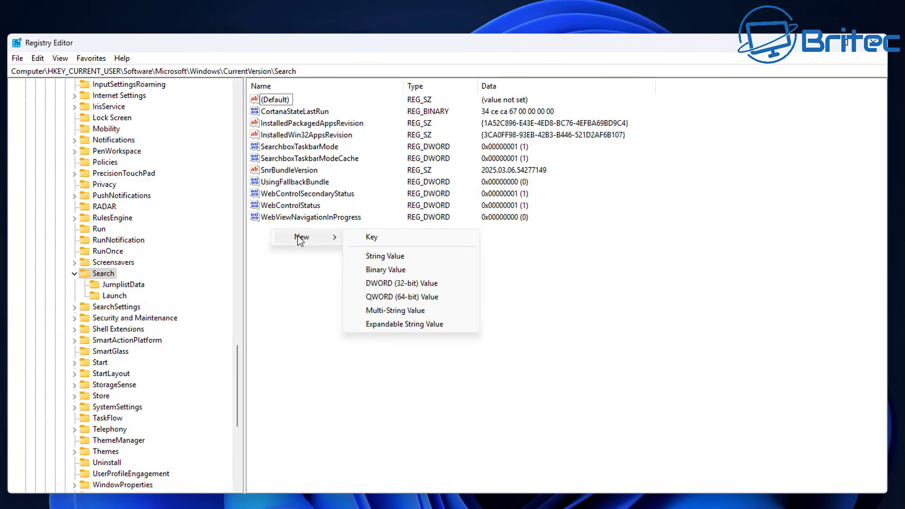
{"action": "left_click", "coordinate": [397, 284]}
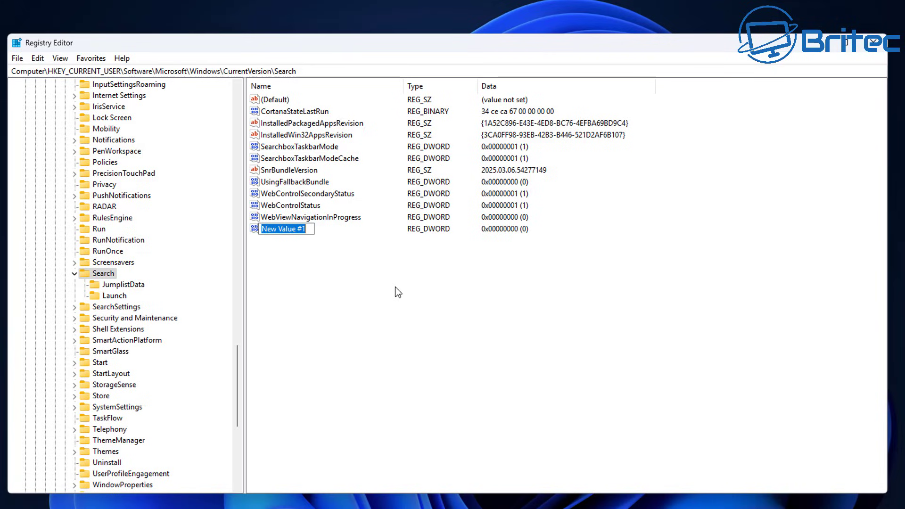
{"action": "type", "text": "Bing"}
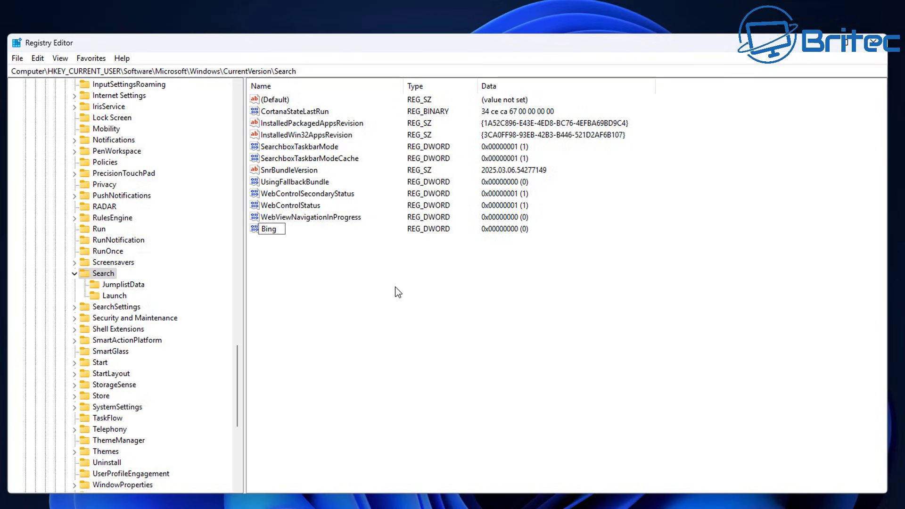
{"action": "type", "text": "SearchEnabled"}
{"action": "key", "text": "Return"}
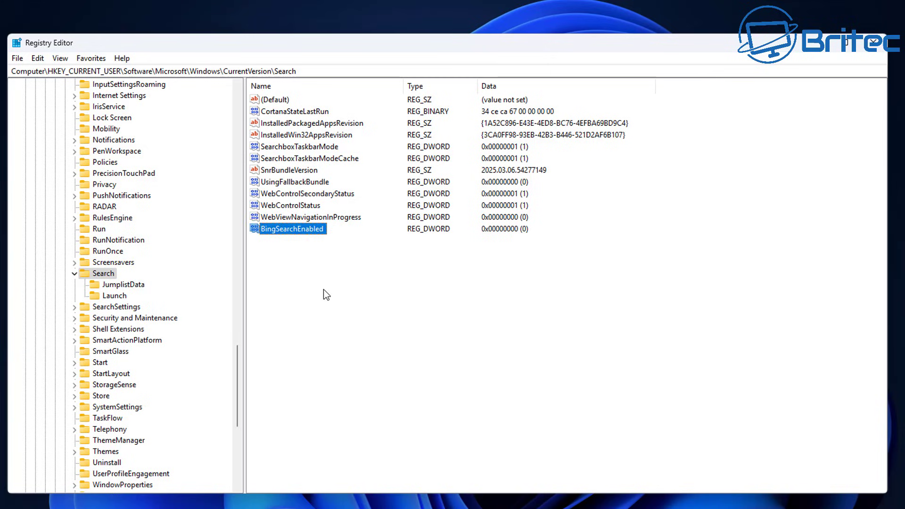
Open the BingSearchEnabled value, keep its value data at 0 in hexadecimal, and confirm it
{"action": "double_click", "coordinate": [304, 231]}
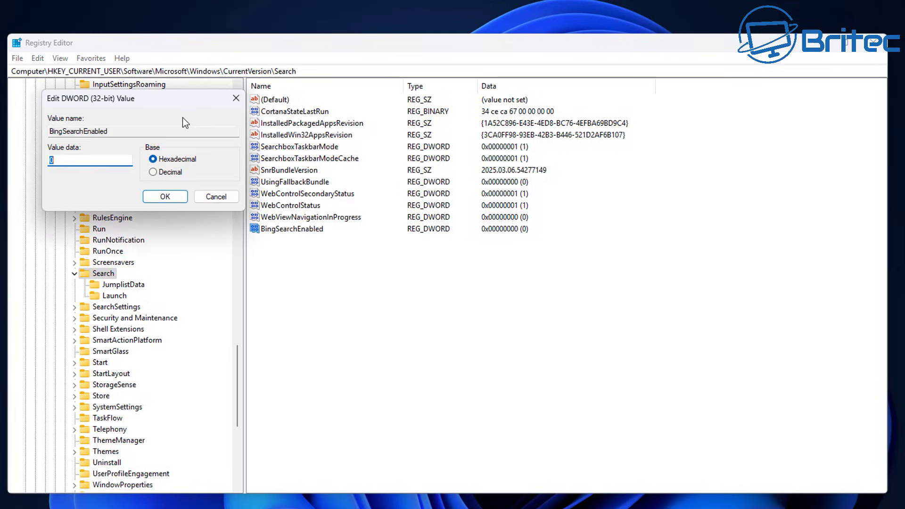
{"action": "left_click_drag", "start_coordinate": [182, 102], "coordinate": [384, 215]}
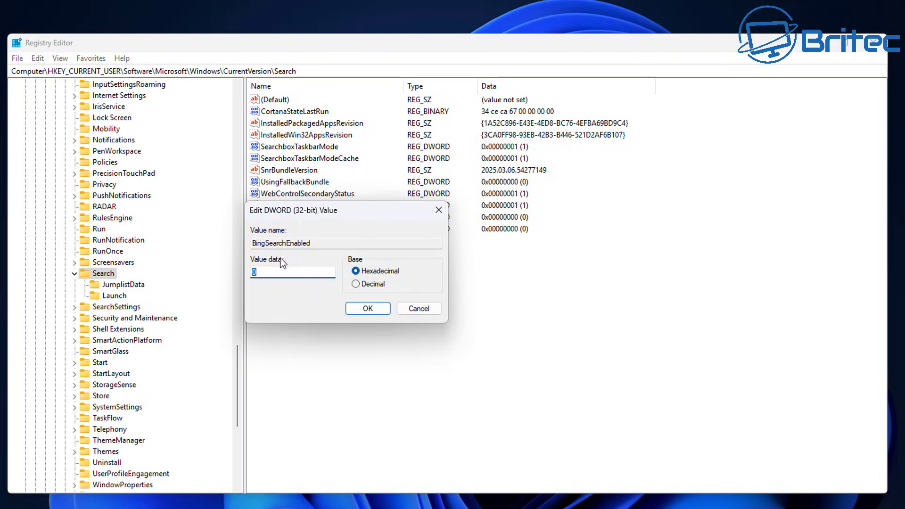
{"action": "left_click", "coordinate": [278, 274]}
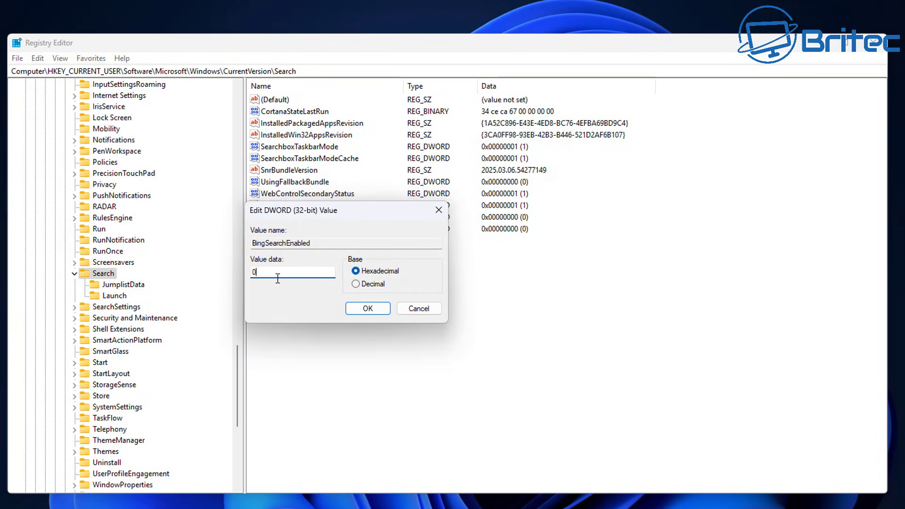
{"action": "left_click", "coordinate": [368, 309]}
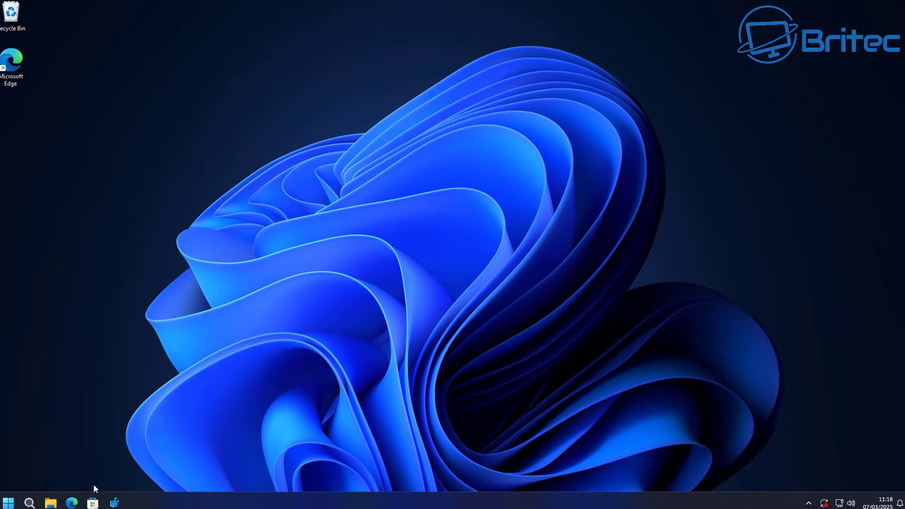
Check the Windows search pane, search for "edge" to inspect the results, and look over the Start menu
{"action": "left_click", "coordinate": [36, 499]}
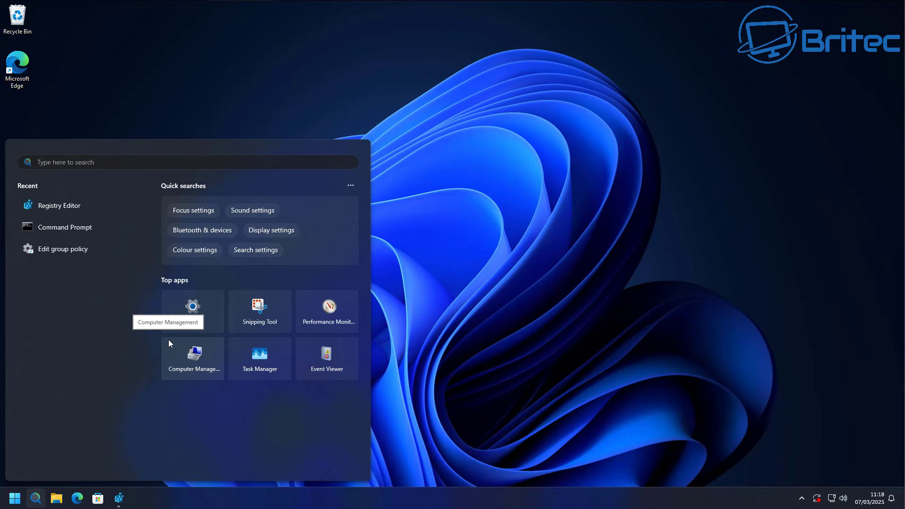
{"action": "left_click", "coordinate": [498, 339]}
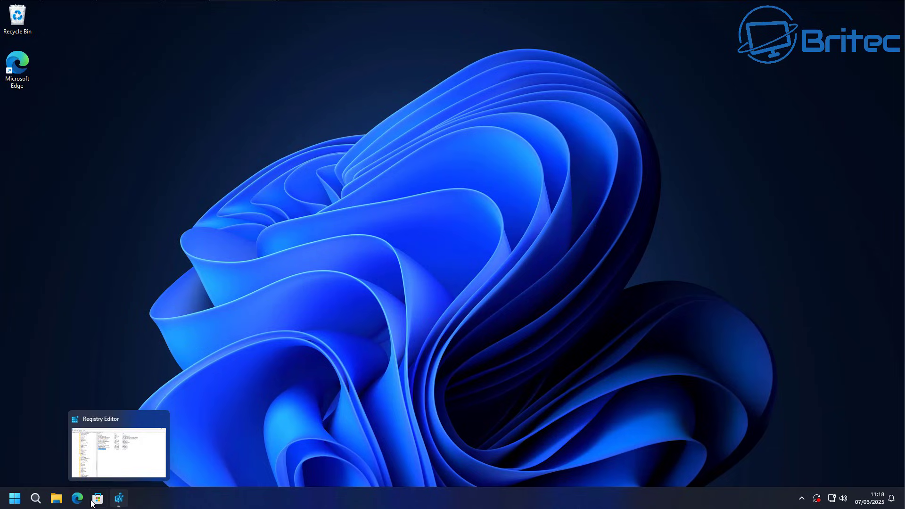
{"action": "left_click", "coordinate": [35, 497]}
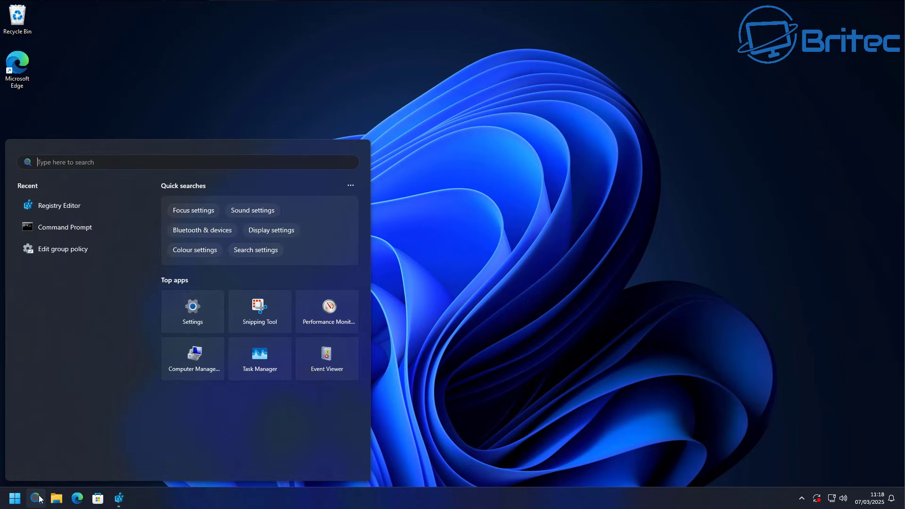
{"action": "type", "text": "edge"}
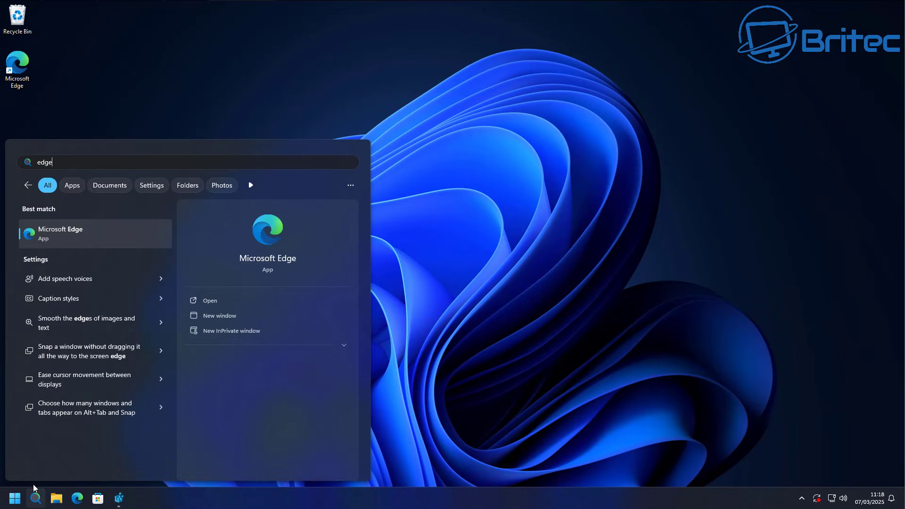
{"action": "left_click", "coordinate": [490, 332]}
{"action": "left_click", "coordinate": [15, 498]}
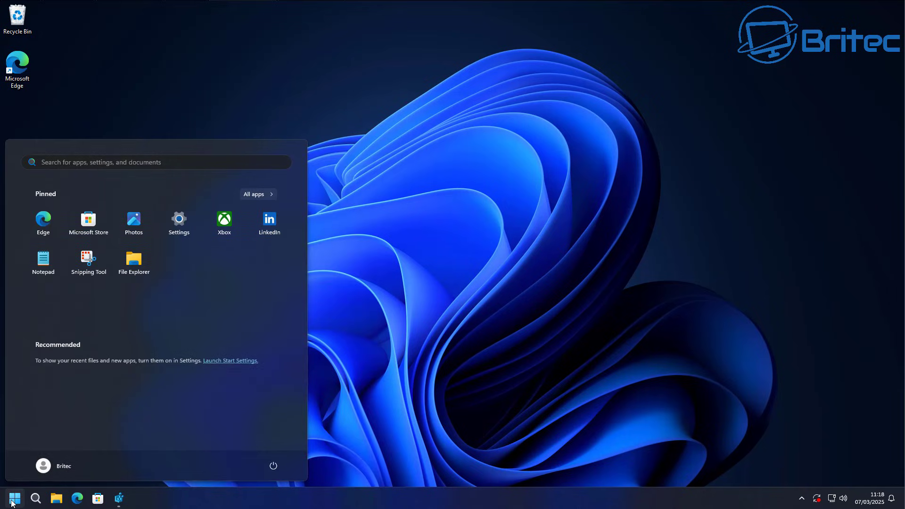
{"action": "left_click", "coordinate": [14, 497]}
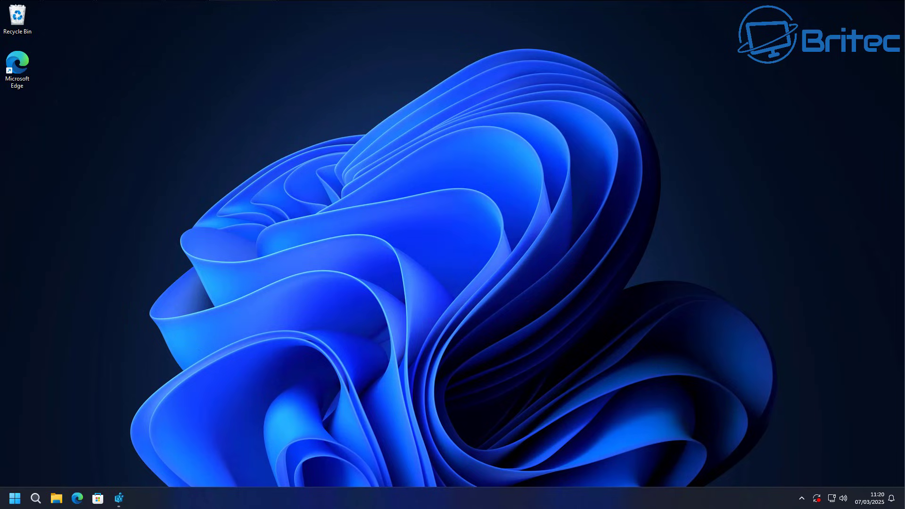
In File Explorer's Folder Options, disable frequently used folders and files from Office.com, and set File Explorer to open to This PC
{"action": "left_click", "coordinate": [55, 500]}
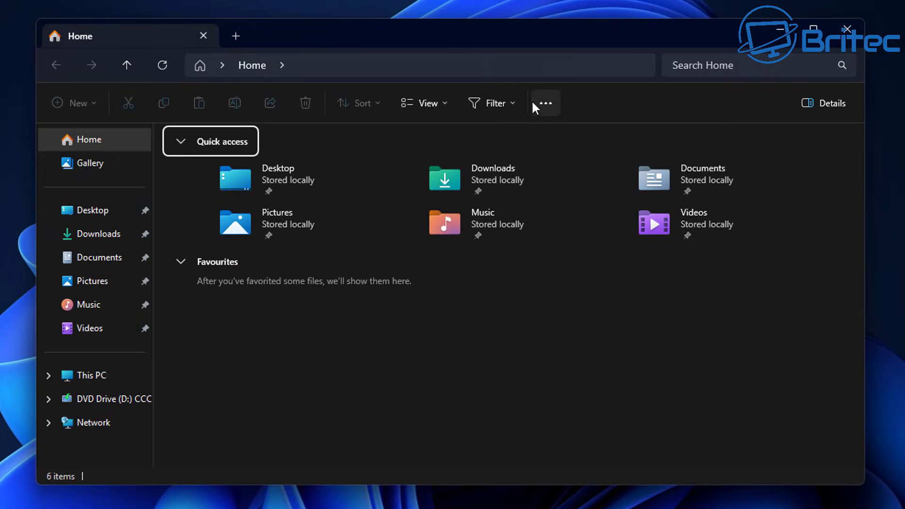
{"action": "left_click", "coordinate": [539, 104]}
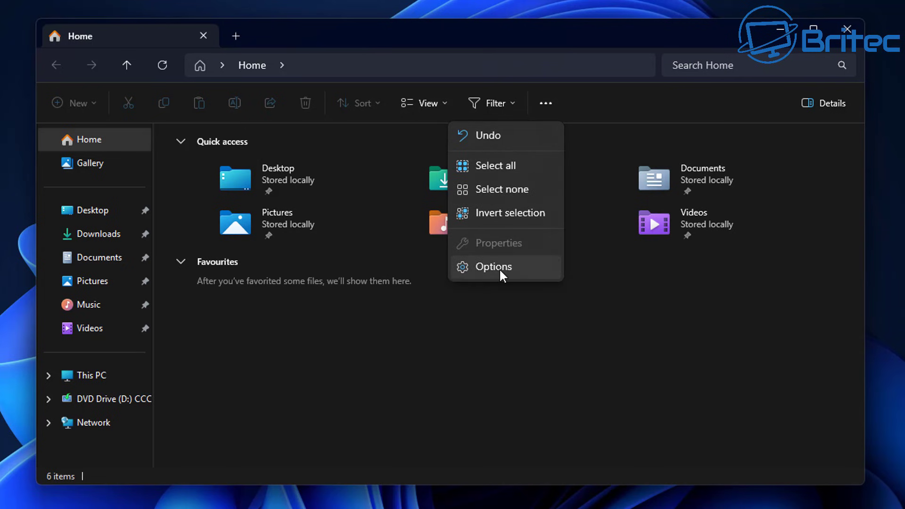
{"action": "left_click", "coordinate": [500, 267]}
{"action": "left_click_drag", "start_coordinate": [192, 154], "coordinate": [430, 89]}
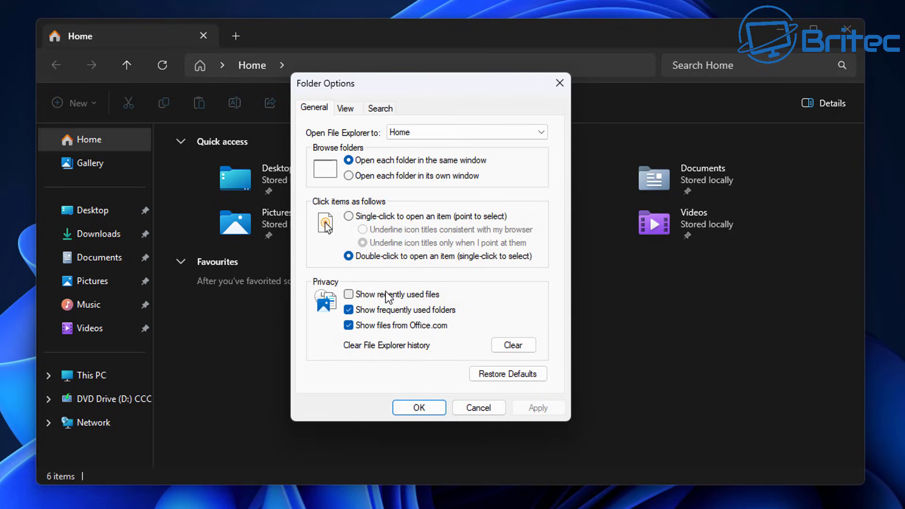
{"action": "left_click", "coordinate": [348, 310]}
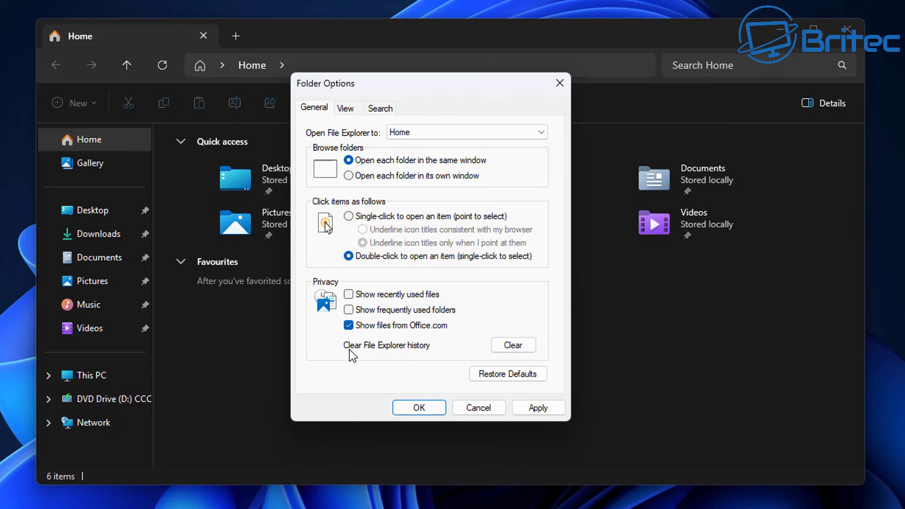
{"action": "left_click", "coordinate": [349, 326]}
{"action": "left_click", "coordinate": [419, 132]}
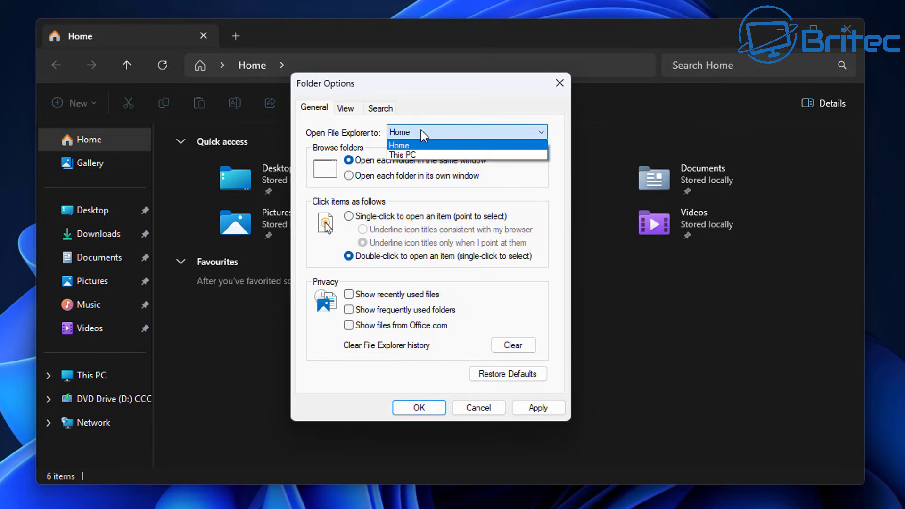
{"action": "left_click", "coordinate": [409, 155]}
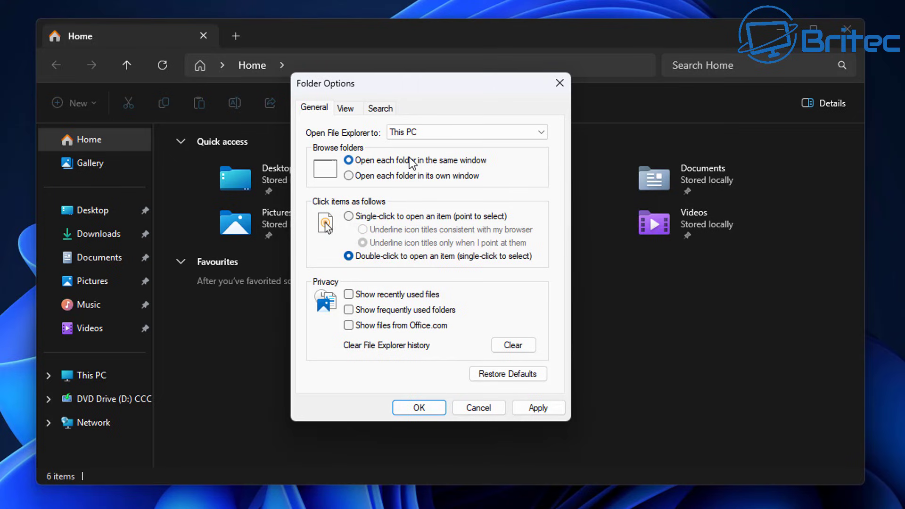
Show hidden files, folders and drives, stop hiding extensions for known file types, apply the folder options, and close File Explorer
{"action": "left_click", "coordinate": [345, 109]}
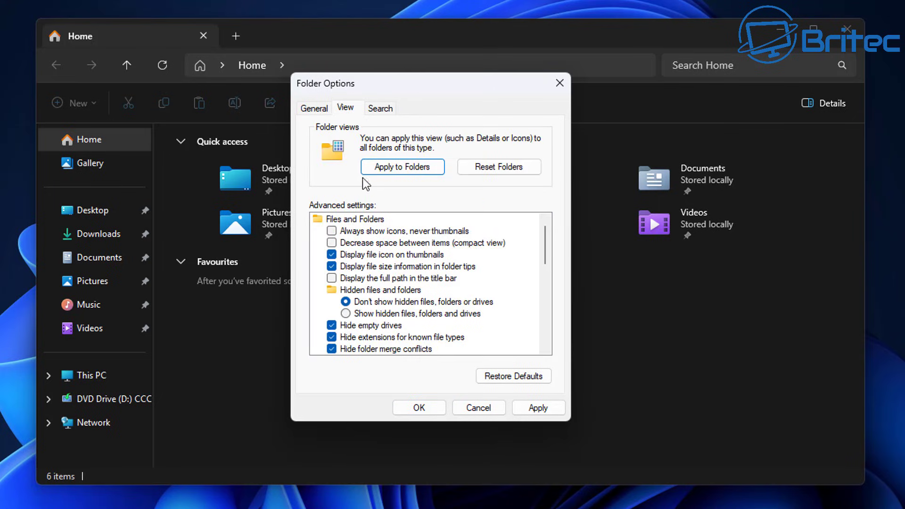
{"action": "left_click", "coordinate": [347, 315]}
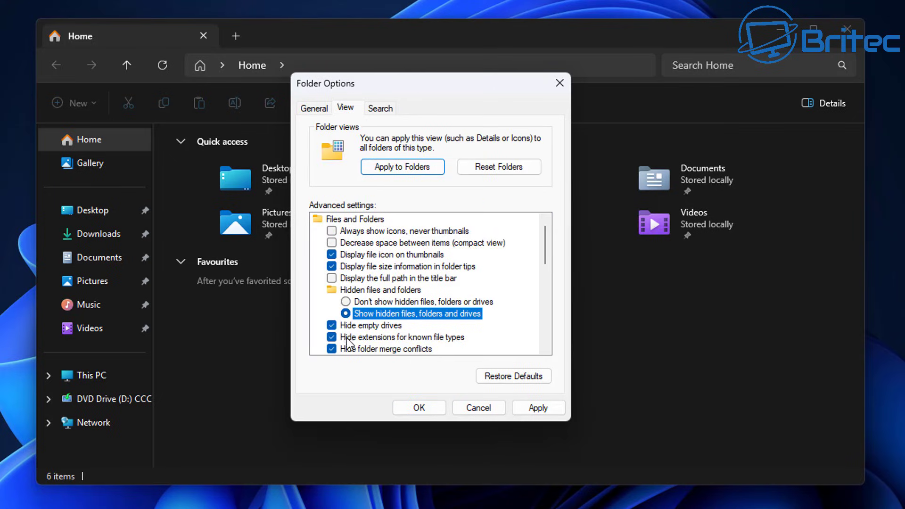
{"action": "left_click", "coordinate": [344, 338]}
{"action": "left_click", "coordinate": [535, 406]}
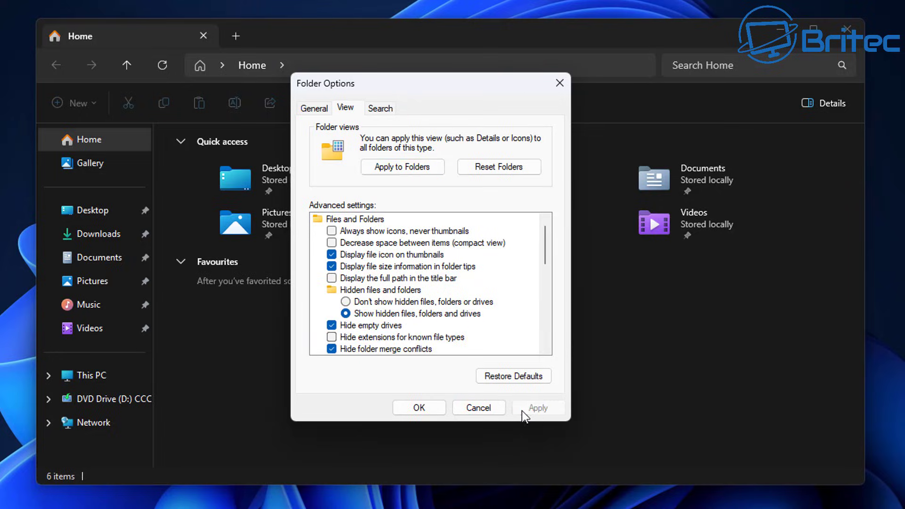
{"action": "left_click", "coordinate": [426, 408]}
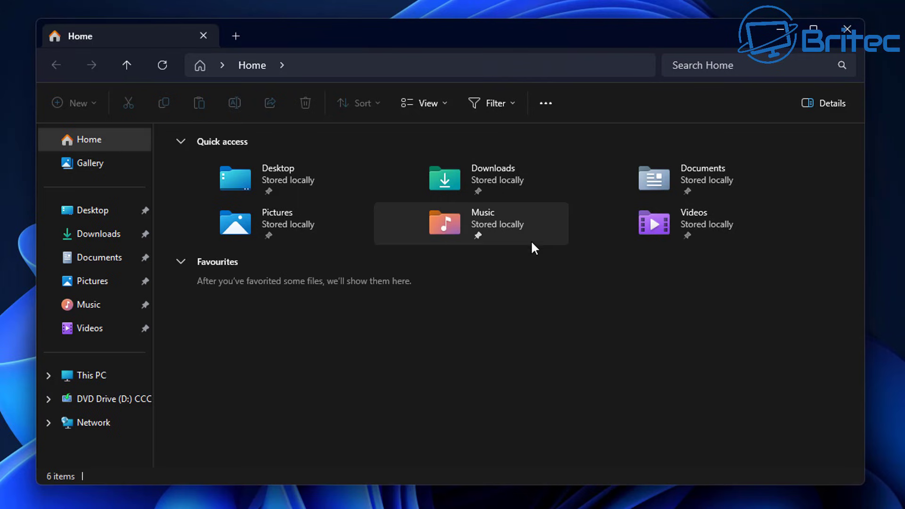
{"action": "left_click", "coordinate": [847, 30]}
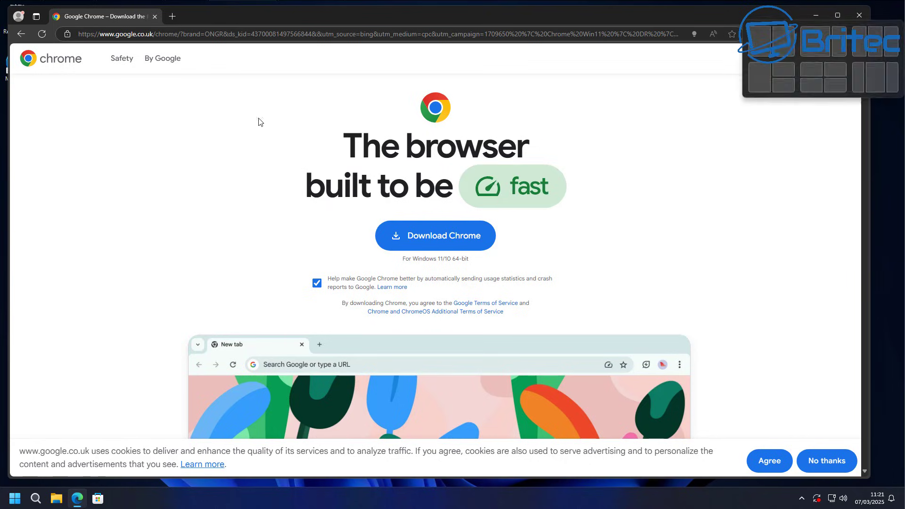
Maximize the browser window, opt out of sending usage statistics and crash reports, and download Chrome
{"action": "mouse_move", "coordinate": [838, 18]}
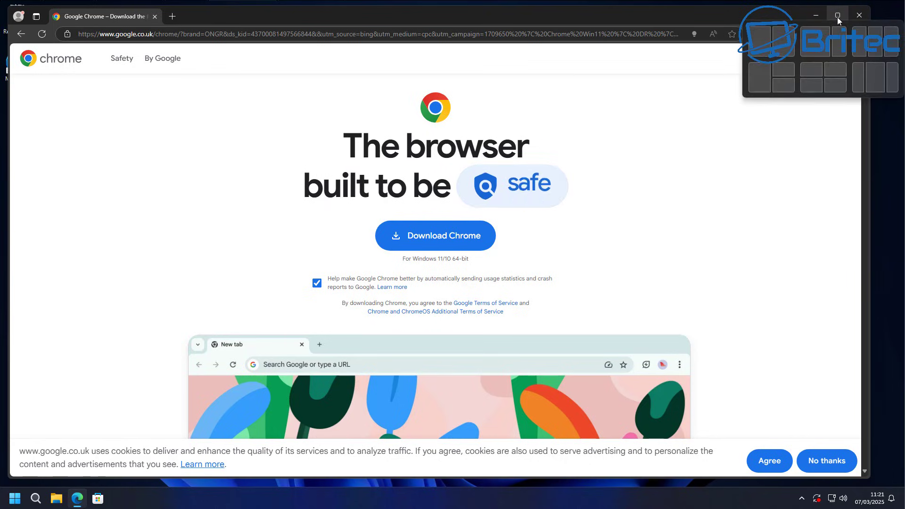
{"action": "left_click", "coordinate": [836, 17]}
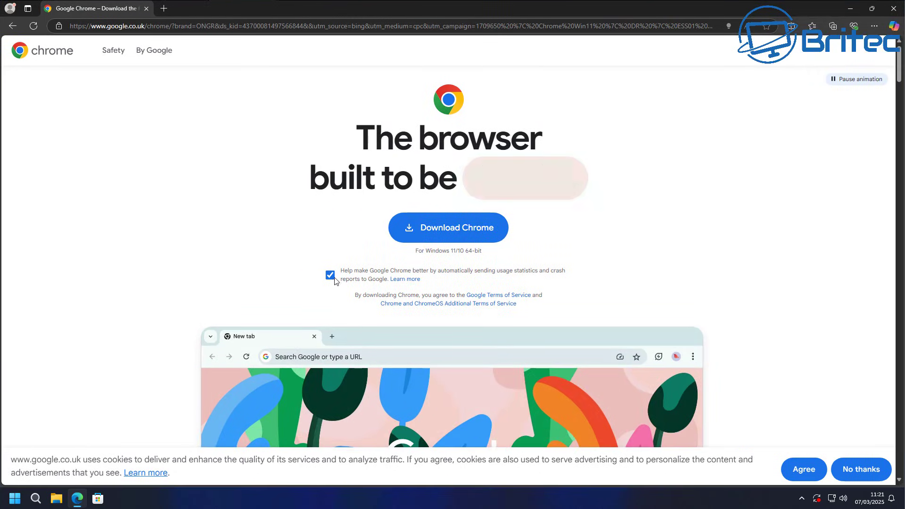
{"action": "left_click", "coordinate": [329, 276]}
{"action": "left_click", "coordinate": [452, 229]}
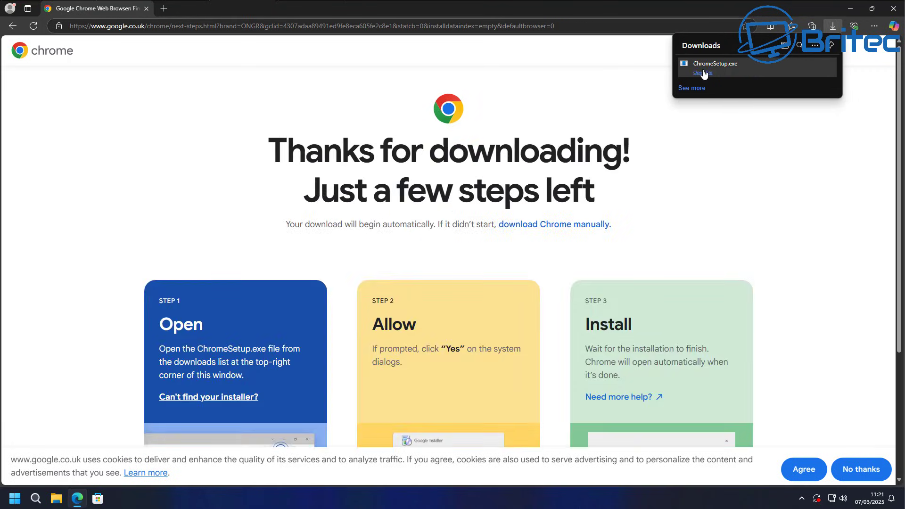
Run the downloaded ChromeSetup.exe, approve its permission request, and close the Edge window
{"action": "left_click", "coordinate": [703, 74]}
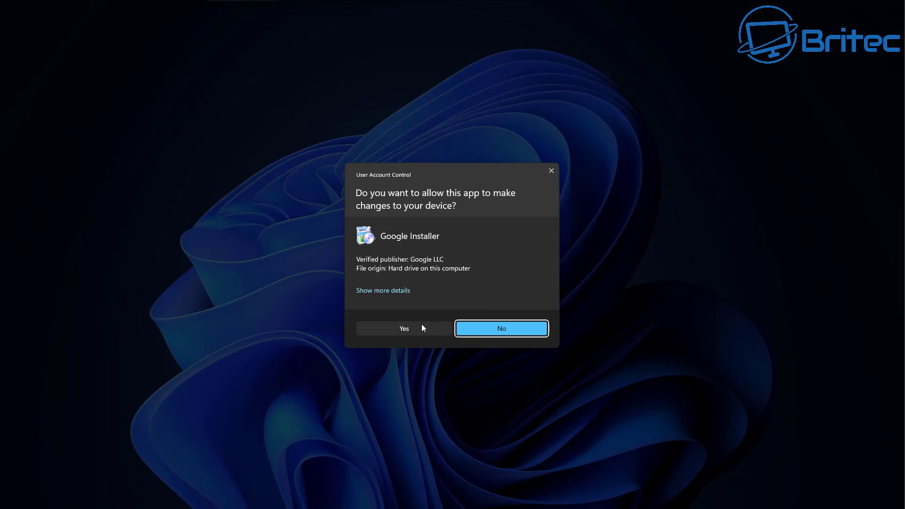
{"action": "left_click", "coordinate": [422, 327]}
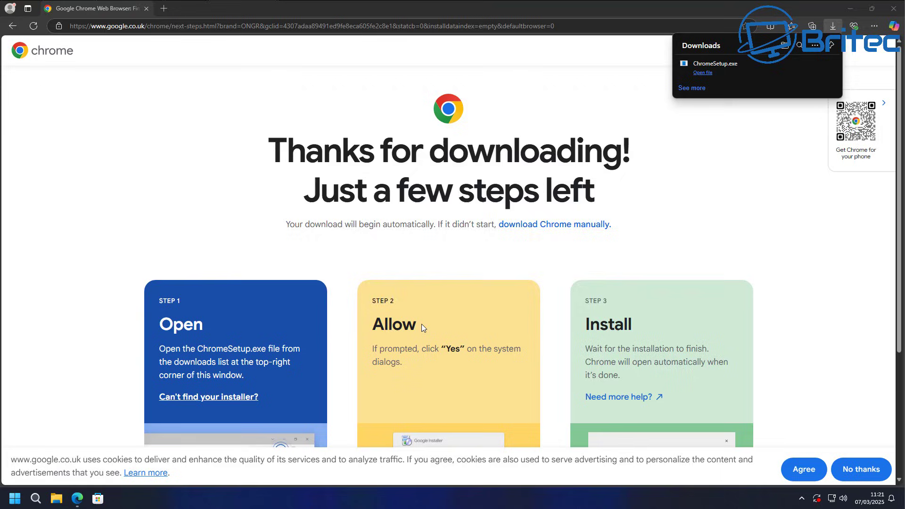
{"action": "left_click", "coordinate": [893, 9]}
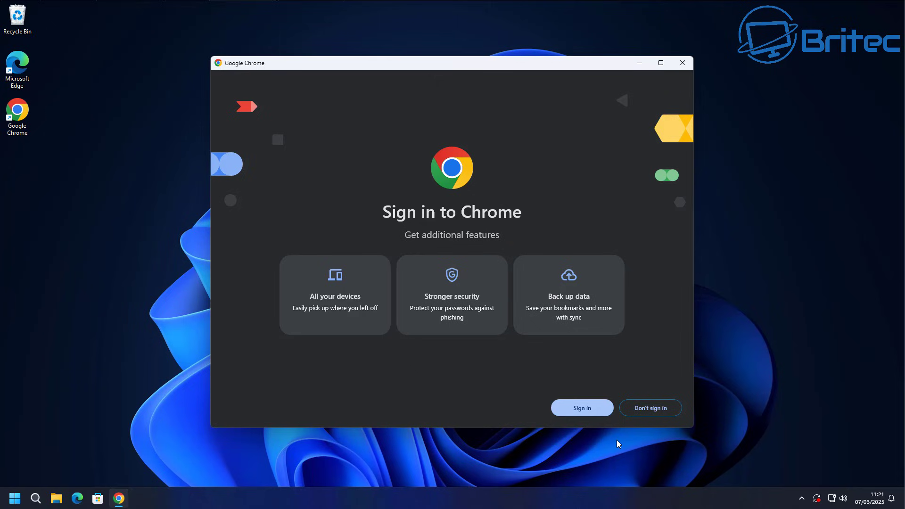
Finish Chrome's first-run setup without signing in, choosing it as default browser and declining ad topics, and close the browser
{"action": "left_click", "coordinate": [647, 418]}
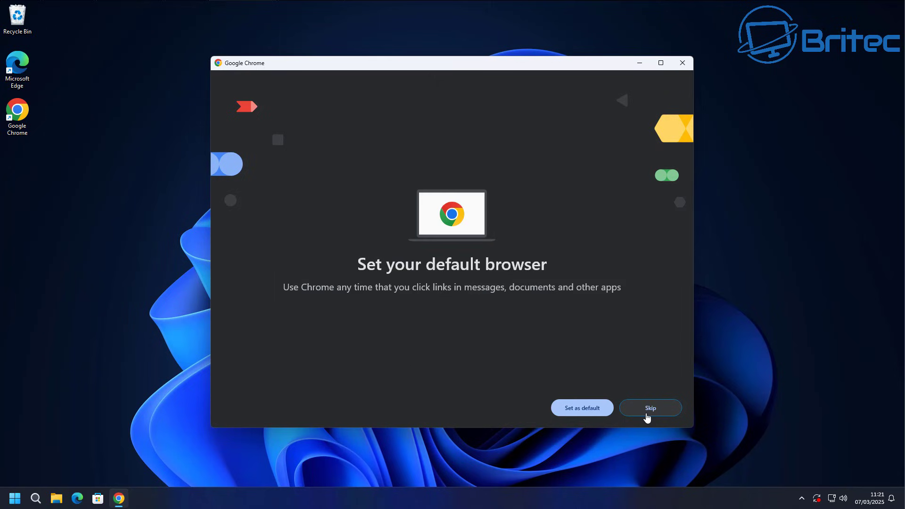
{"action": "left_click", "coordinate": [581, 414]}
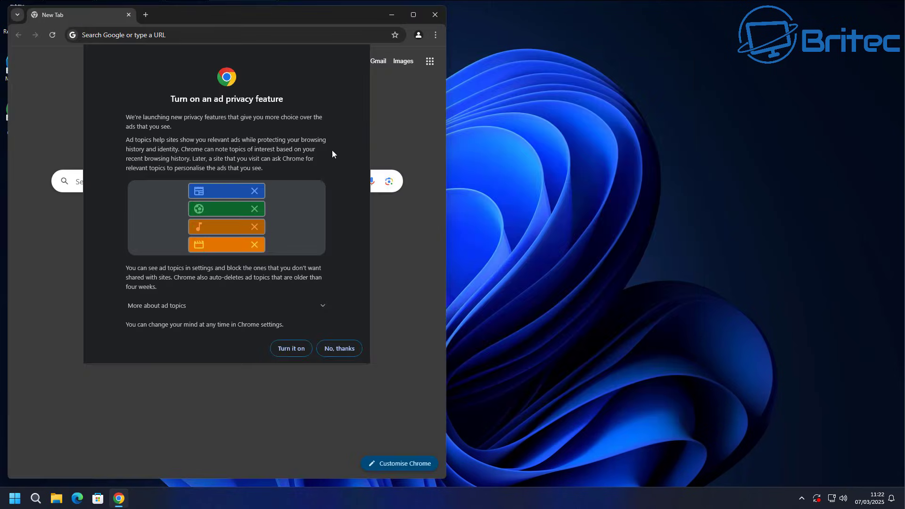
{"action": "left_click", "coordinate": [344, 352]}
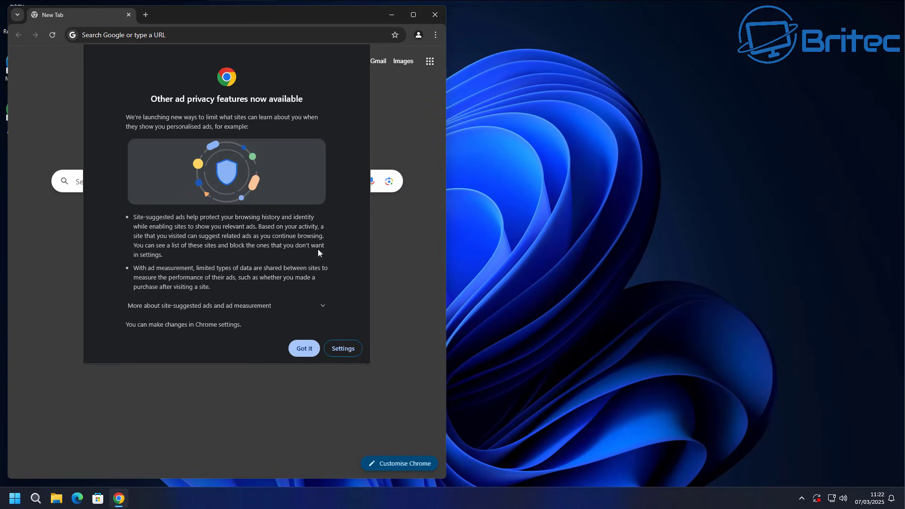
{"action": "left_click", "coordinate": [306, 352]}
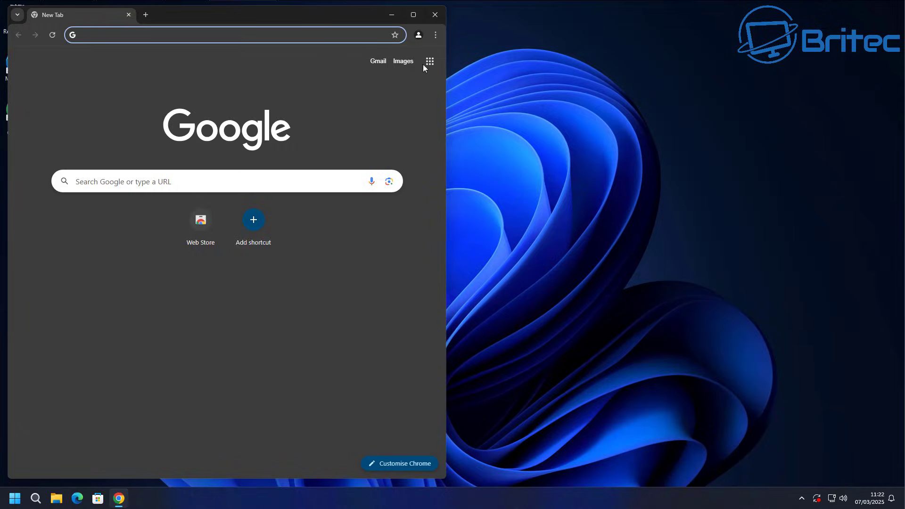
{"action": "left_click", "coordinate": [413, 14]}
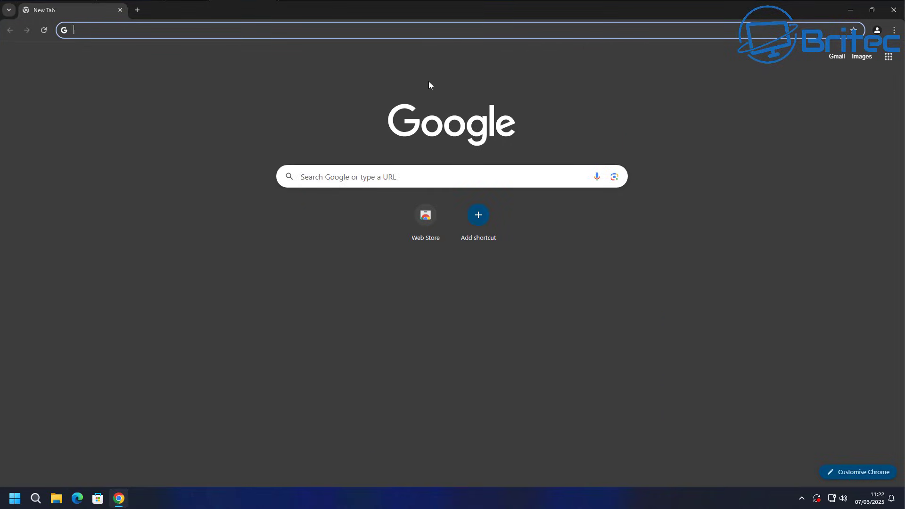
{"action": "left_click", "coordinate": [898, 12]}
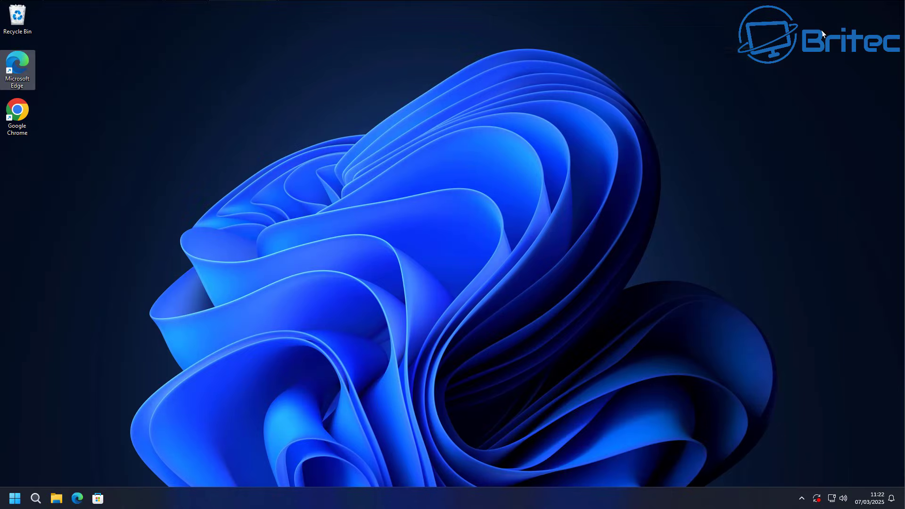
Unpin Microsoft Edge from the taskbar and delete its desktop shortcut
{"action": "right_click", "coordinate": [27, 109]}
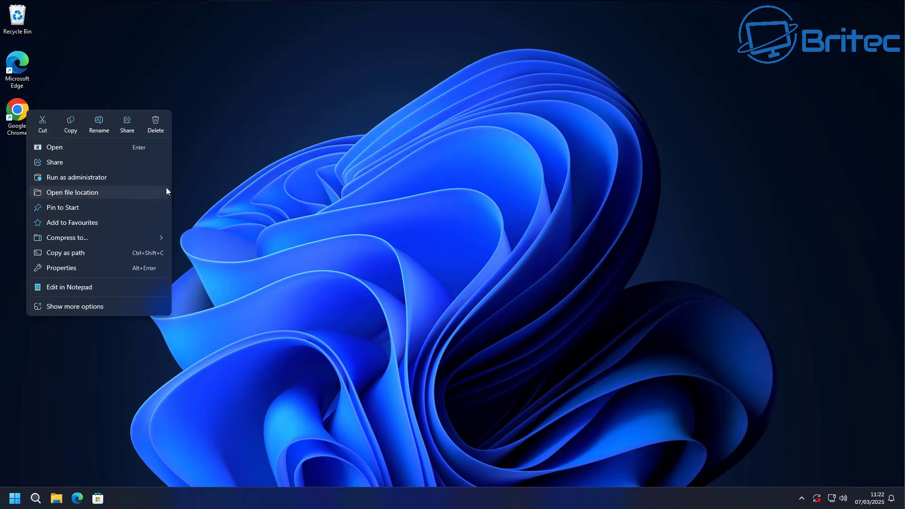
{"action": "left_click", "coordinate": [296, 203]}
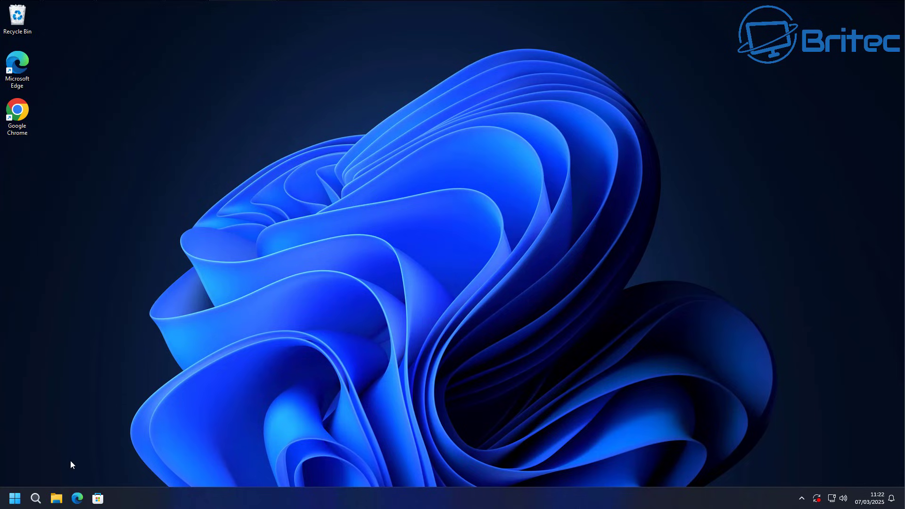
{"action": "right_click", "coordinate": [77, 498]}
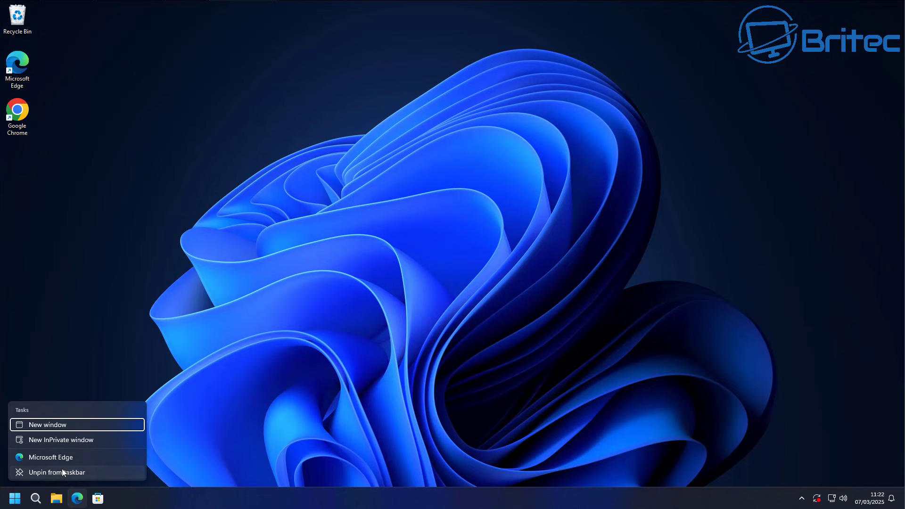
{"action": "left_click", "coordinate": [62, 469]}
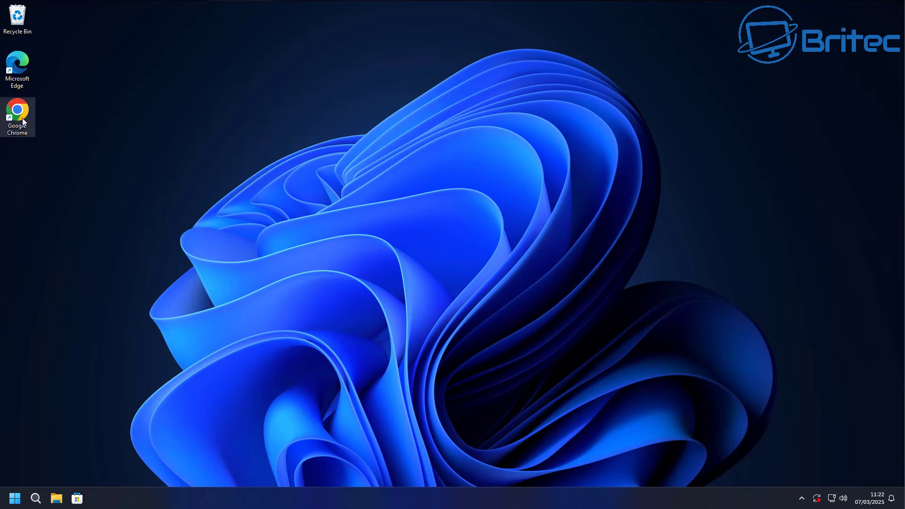
{"action": "right_click", "coordinate": [17, 69]}
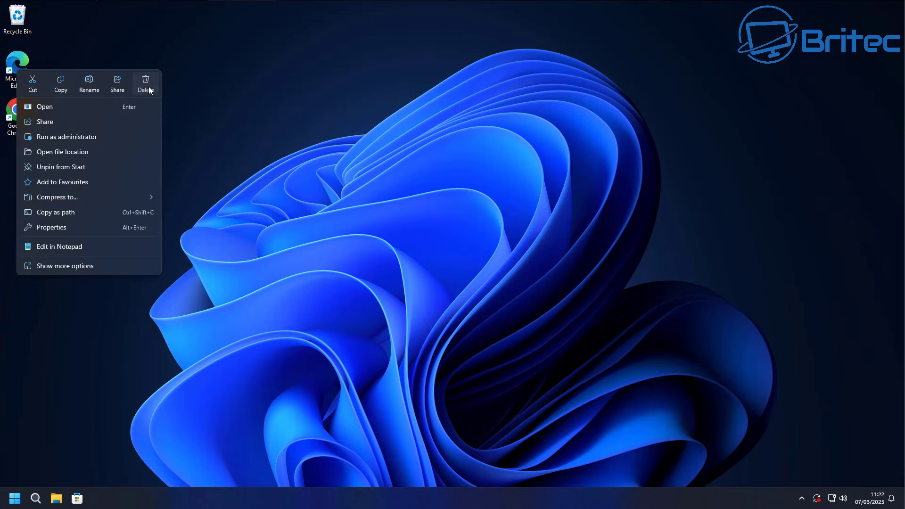
{"action": "left_click", "coordinate": [145, 85]}
Move the Google Chrome desktop shortcut directly below the Recycle Bin, and pin Chrome to Start and to the taskbar
{"action": "left_click_drag", "start_coordinate": [17, 110], "coordinate": [20, 66]}
{"action": "right_click", "coordinate": [20, 66]}
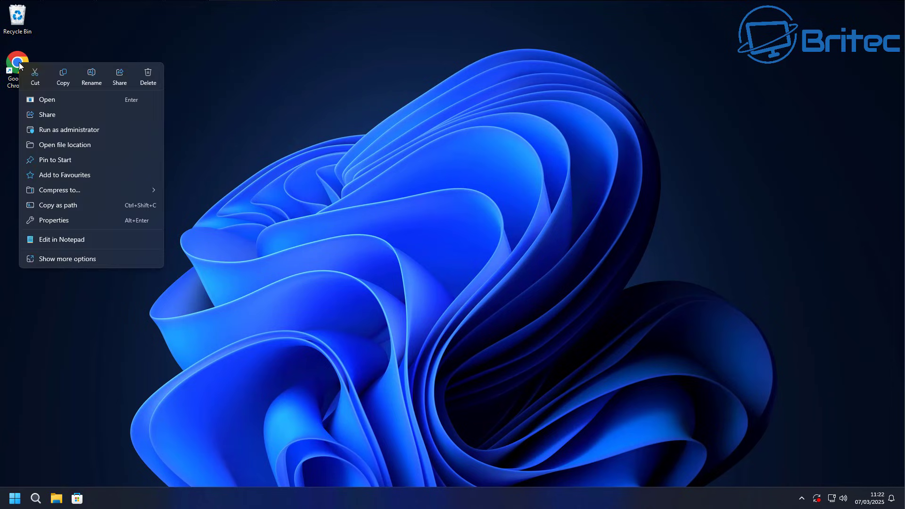
{"action": "left_click", "coordinate": [64, 160]}
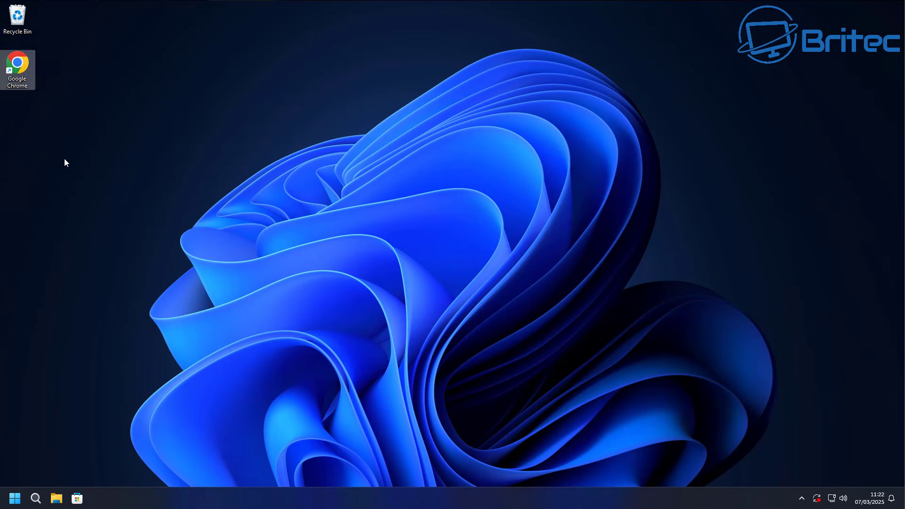
{"action": "right_click", "coordinate": [16, 67]}
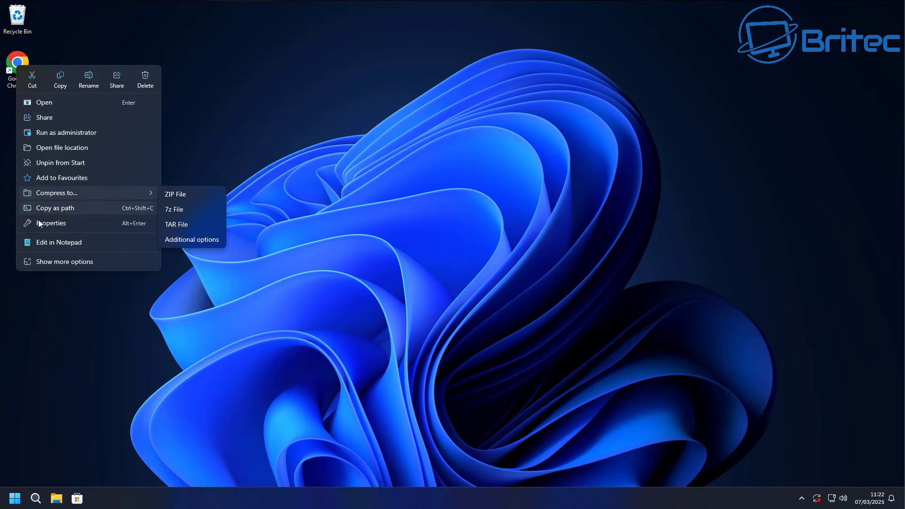
{"action": "left_click", "coordinate": [35, 259]}
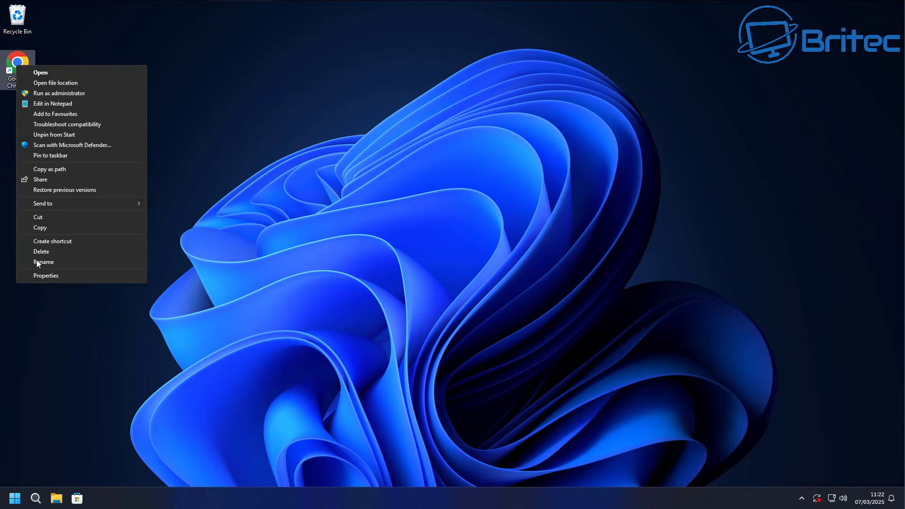
{"action": "left_click", "coordinate": [63, 156]}
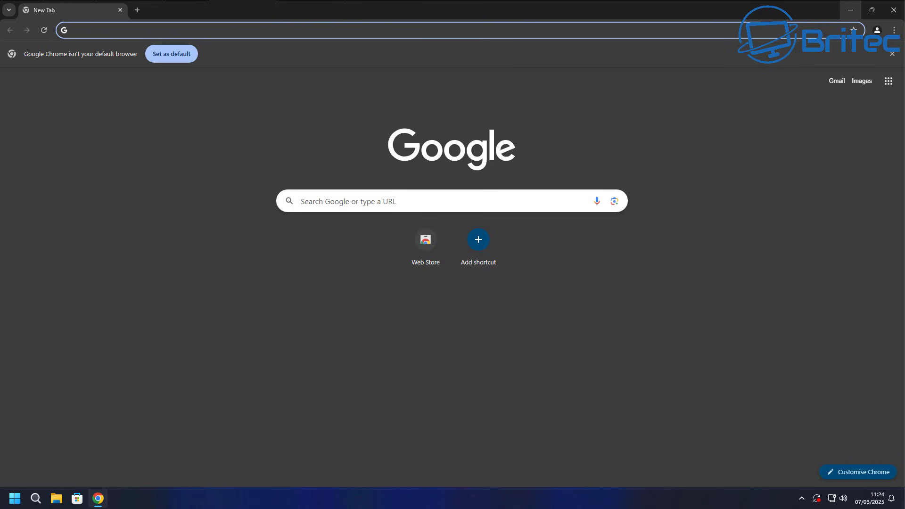
Make Google Chrome the default browser in the Default apps settings, and close the Settings and Chrome windows
{"action": "left_click", "coordinate": [171, 53]}
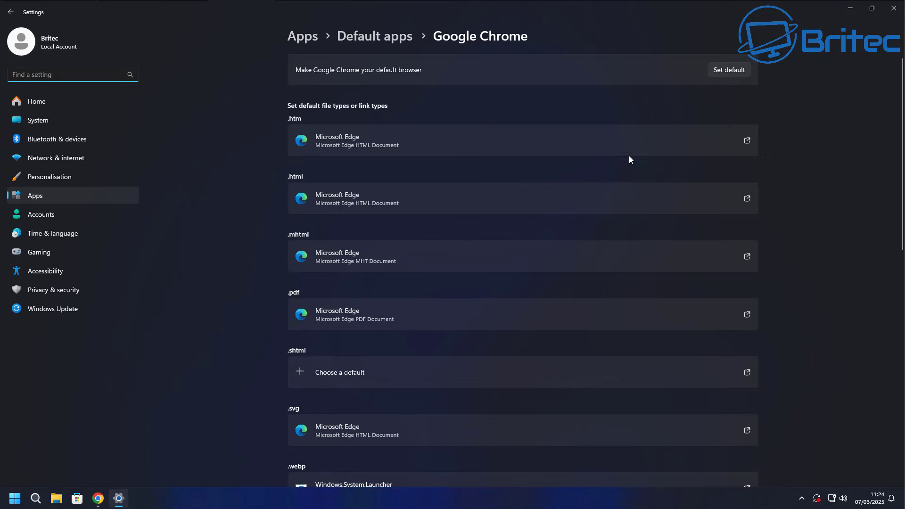
{"action": "left_click", "coordinate": [721, 71]}
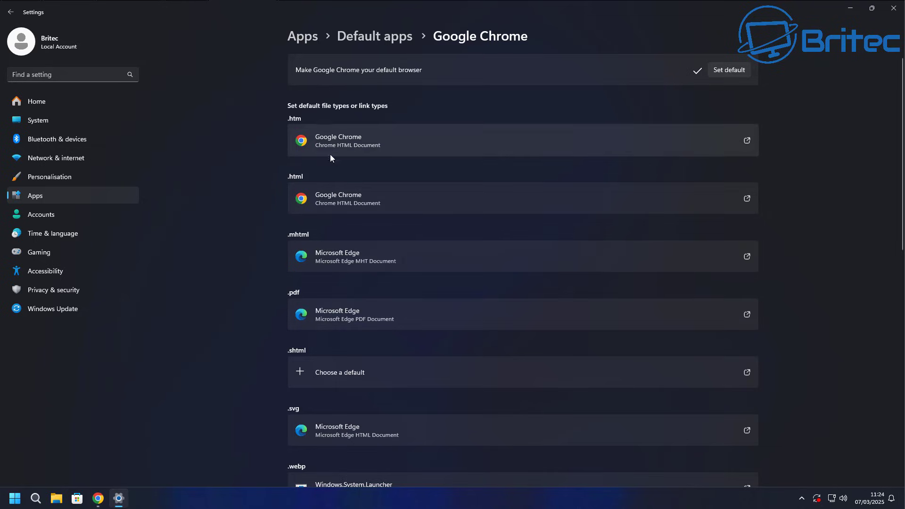
{"action": "left_click", "coordinate": [894, 9]}
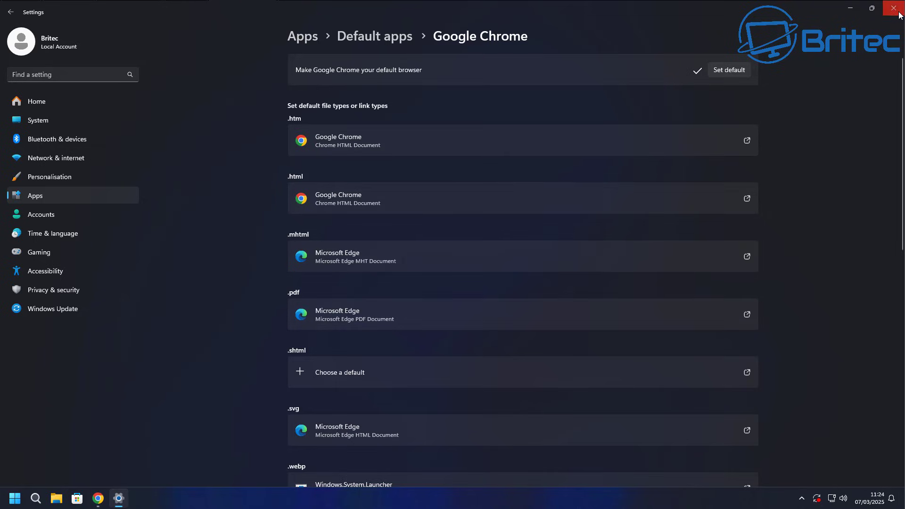
{"action": "left_click", "coordinate": [896, 17]}
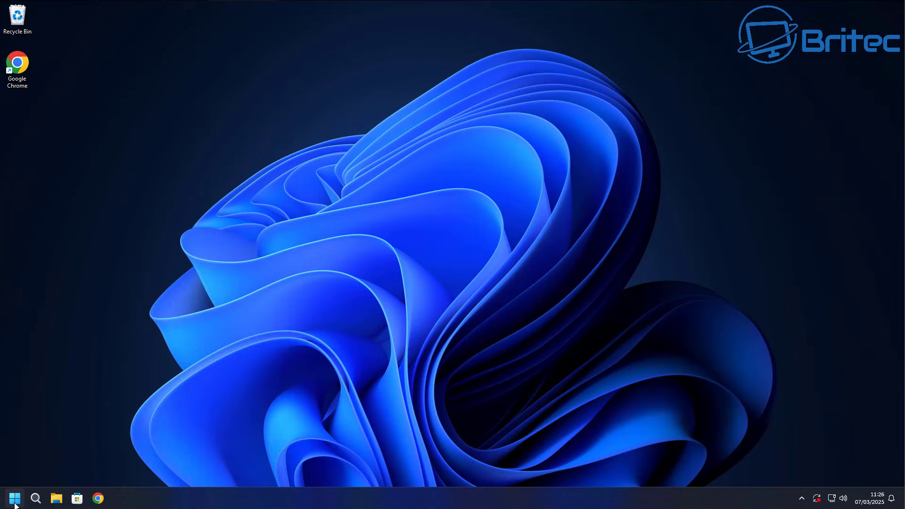
In the advanced options of Windows Update, set the active hours adjustment to Manually
{"action": "left_click", "coordinate": [15, 500]}
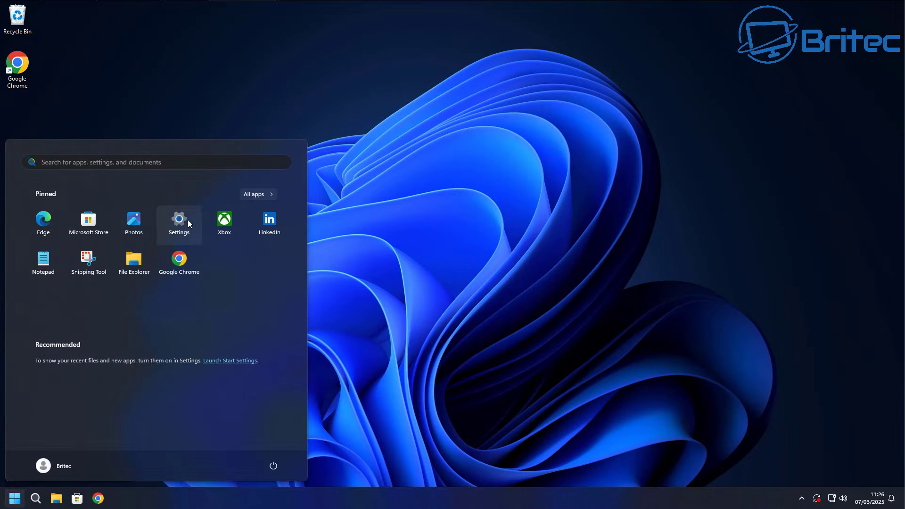
{"action": "left_click", "coordinate": [187, 220]}
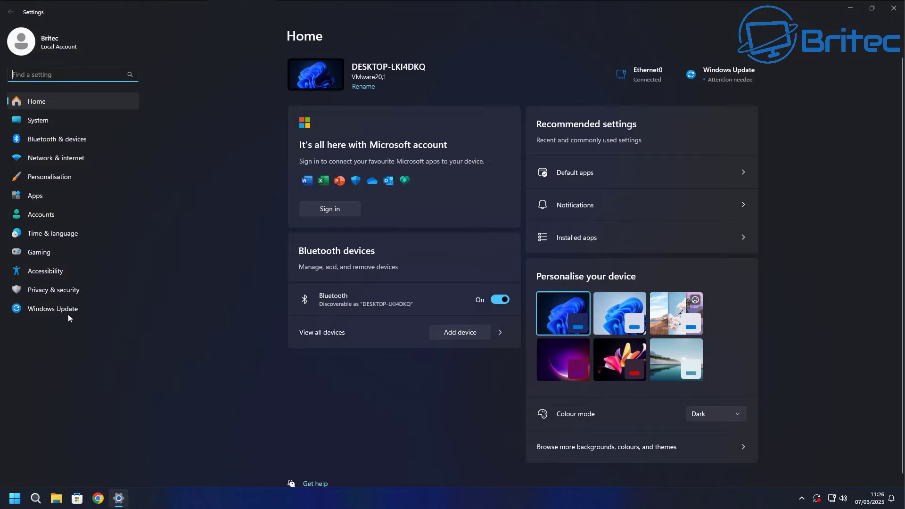
{"action": "left_click", "coordinate": [68, 313]}
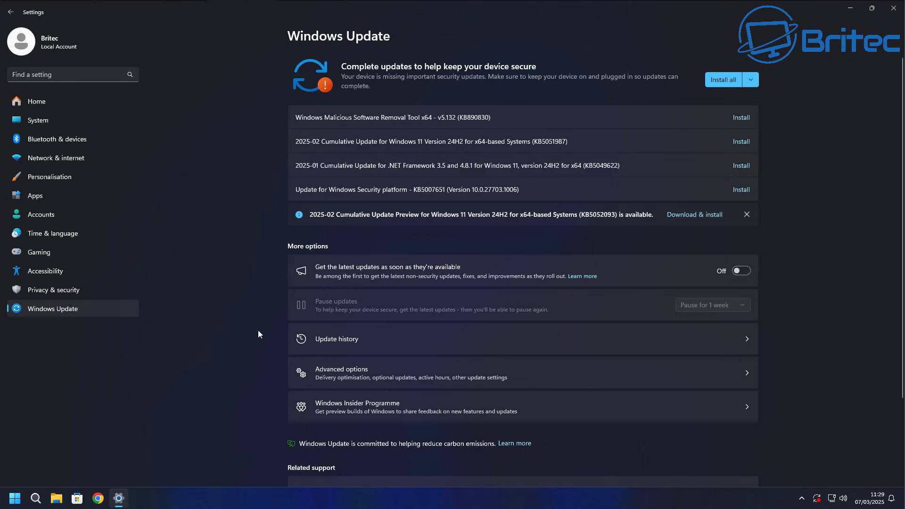
{"action": "left_click", "coordinate": [352, 375]}
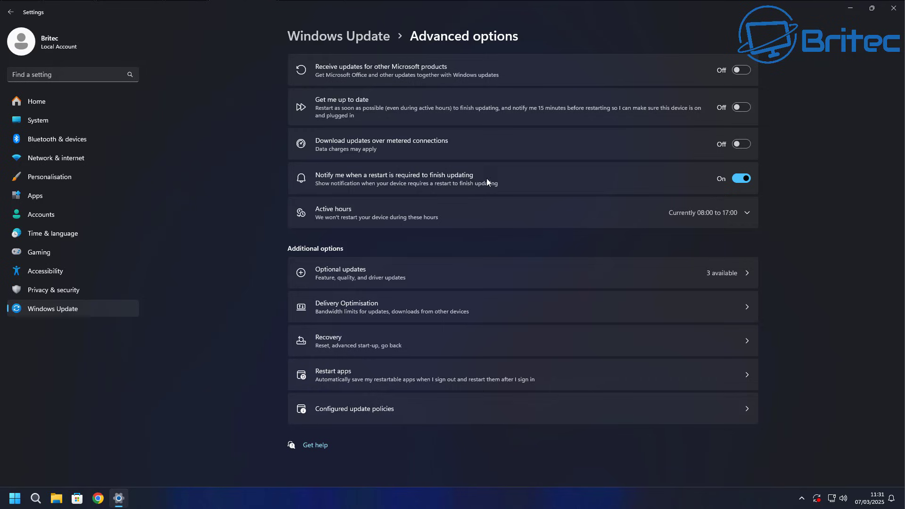
{"action": "left_click", "coordinate": [749, 212]}
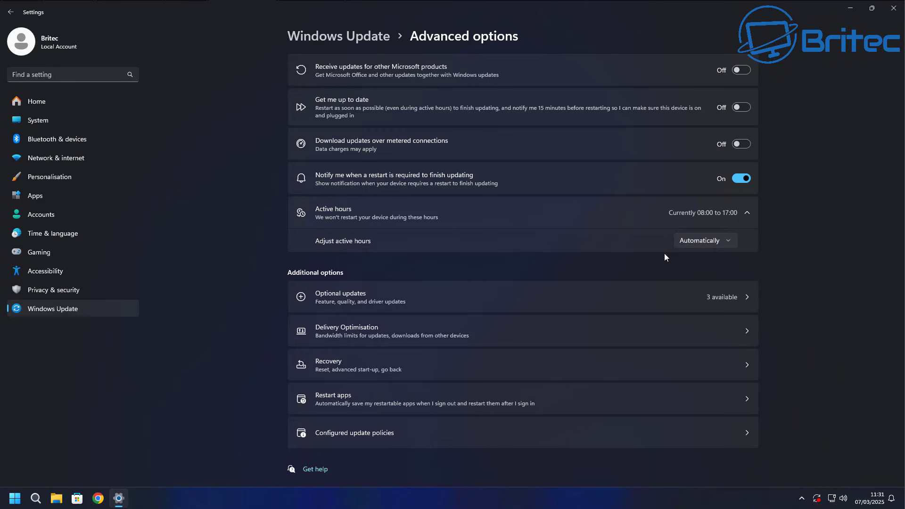
{"action": "left_click", "coordinate": [726, 242]}
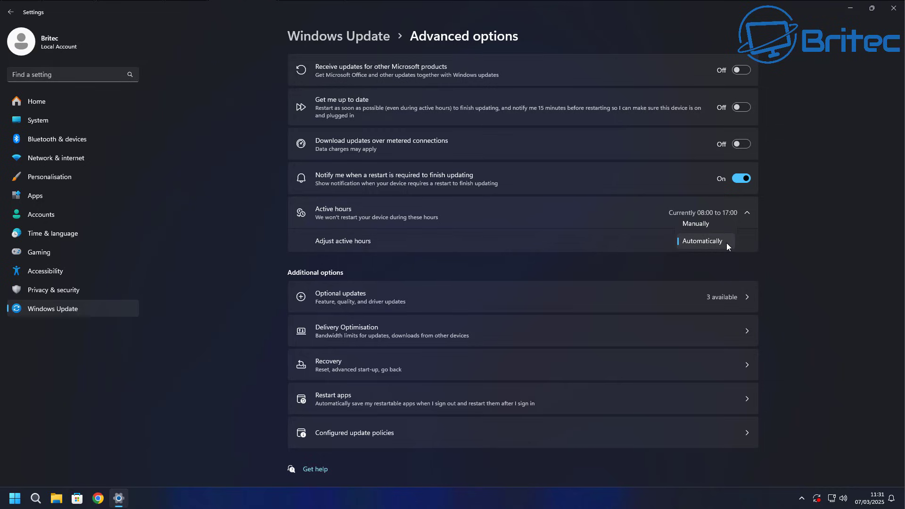
{"action": "left_click", "coordinate": [701, 227]}
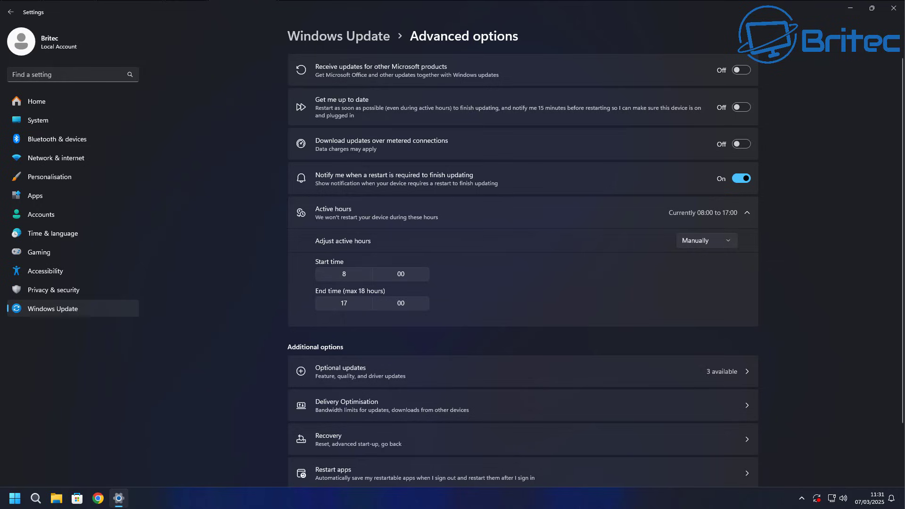
Turn on receiving updates for other Microsoft products, and close Settings
{"action": "left_click", "coordinate": [744, 71]}
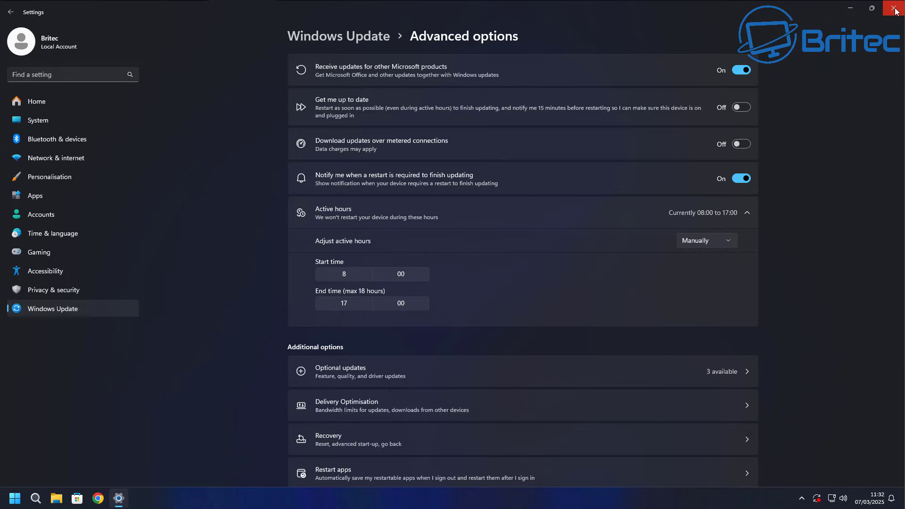
{"action": "scroll", "coordinate": [448, 461], "scroll_direction": "down", "scroll_amount": 2}
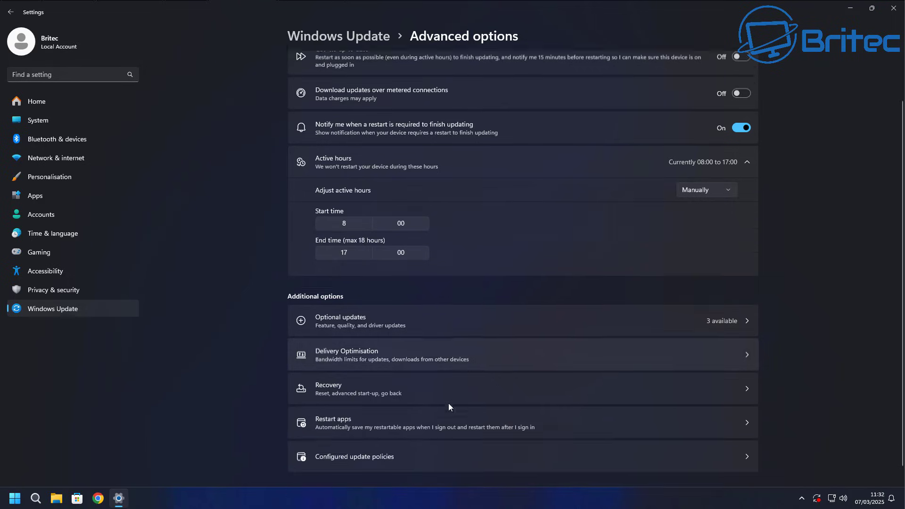
{"action": "left_click", "coordinate": [893, 8]}
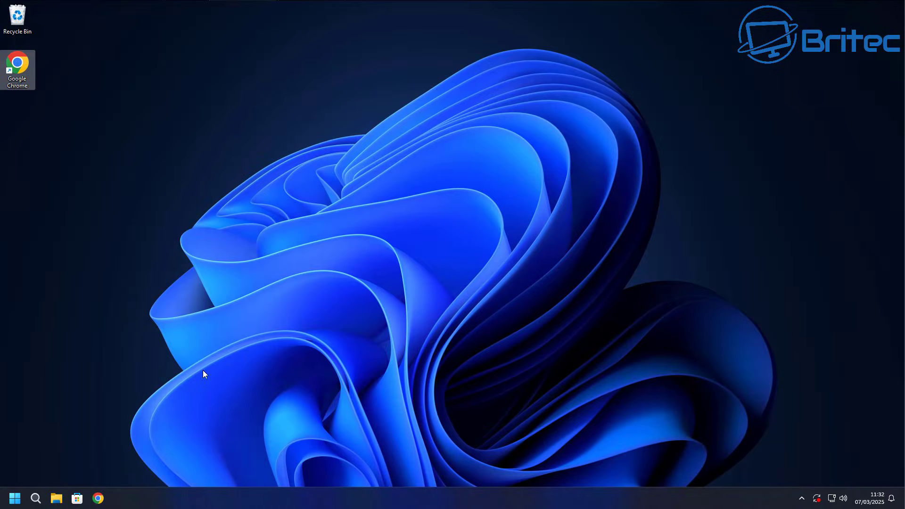
Review the Diagnostics & feedback settings under Privacy & security, and return to the Privacy & security page
{"action": "left_click", "coordinate": [14, 499]}
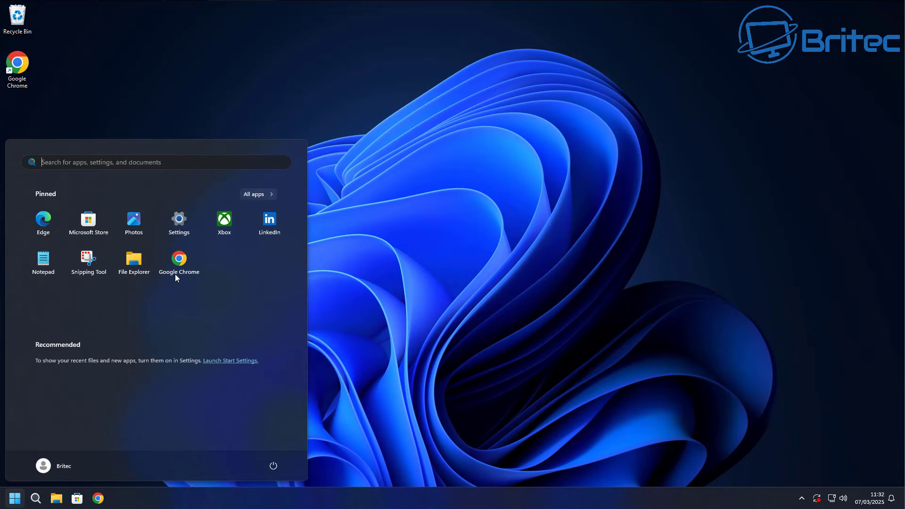
{"action": "left_click", "coordinate": [180, 219]}
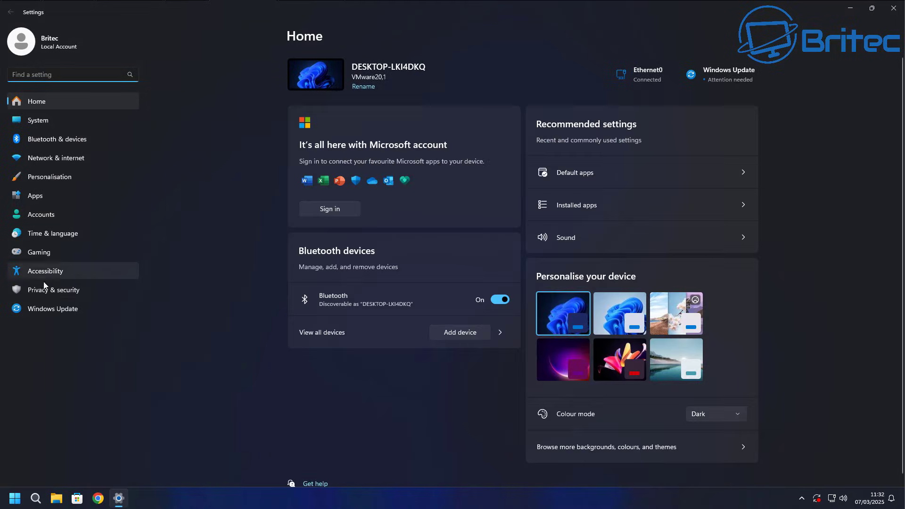
{"action": "left_click", "coordinate": [48, 290]}
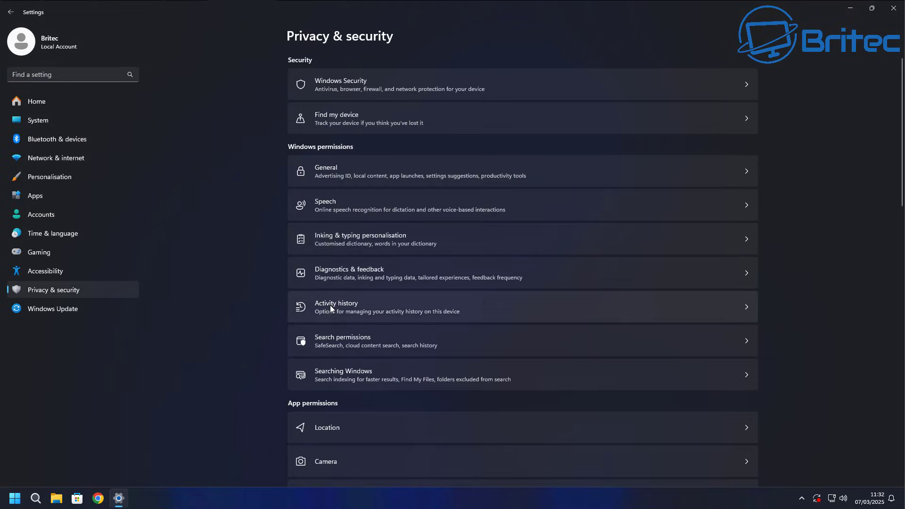
{"action": "left_click", "coordinate": [356, 273]}
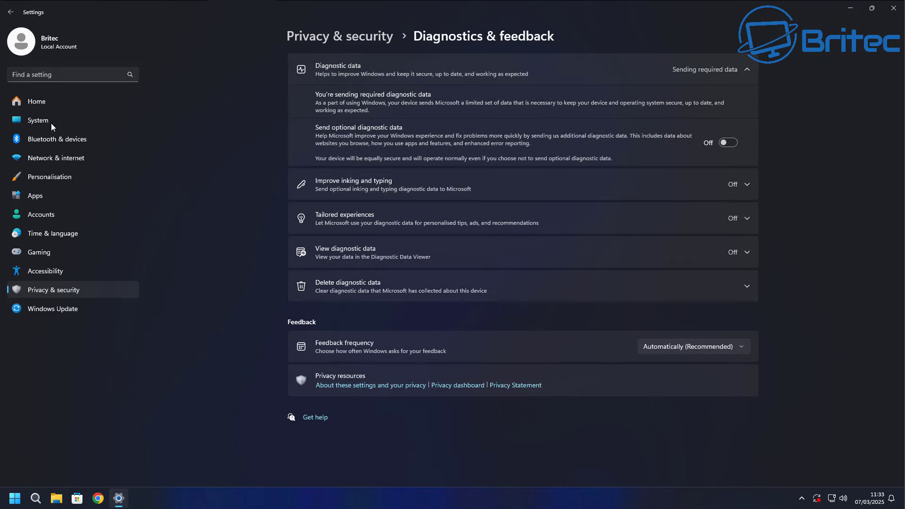
{"action": "left_click", "coordinate": [10, 12]}
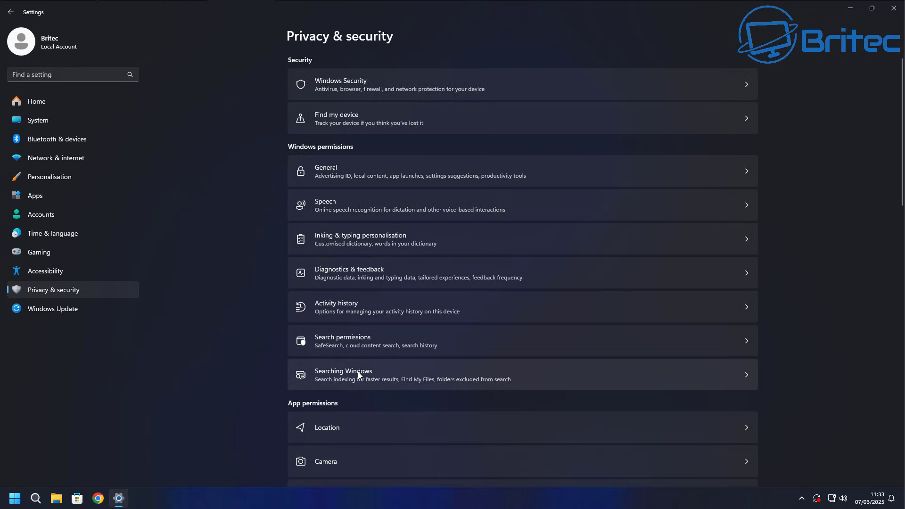
Turn off the customised inking and typing dictionary, and check the Speech settings before returning to the Privacy & security page
{"action": "left_click", "coordinate": [354, 250]}
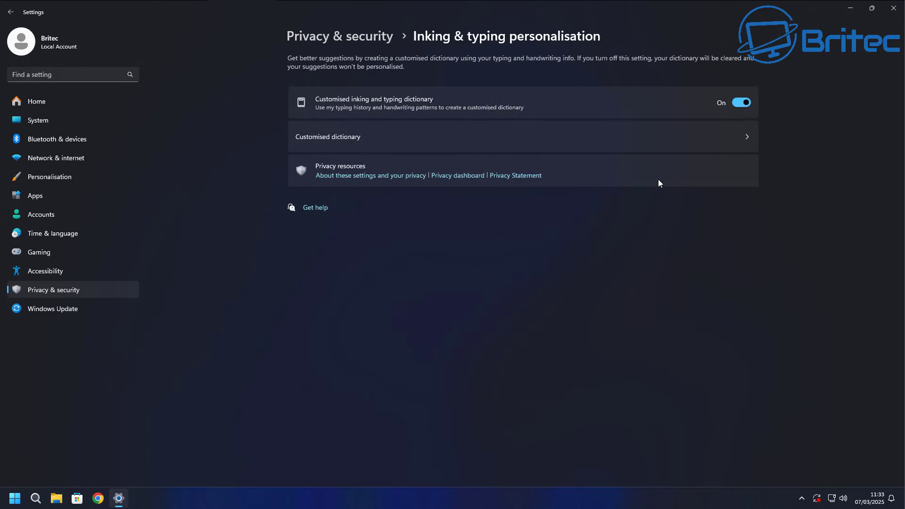
{"action": "left_click", "coordinate": [737, 106]}
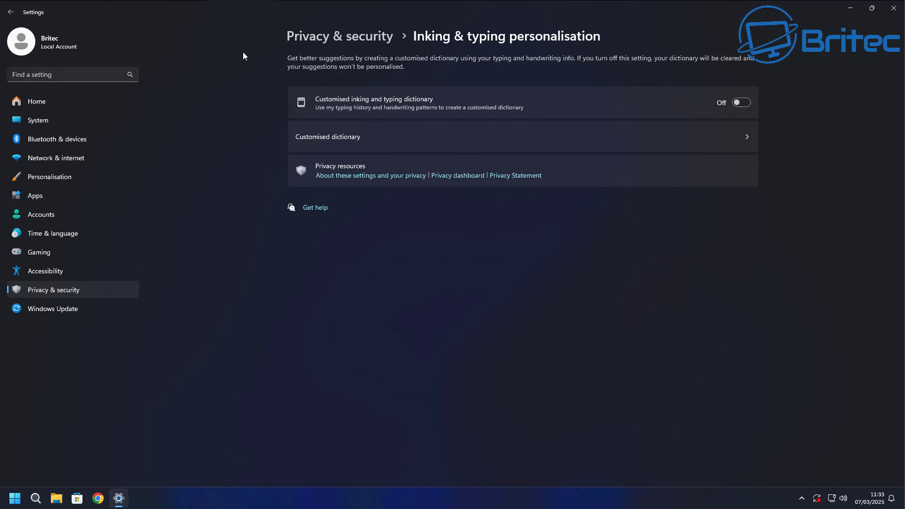
{"action": "left_click", "coordinate": [15, 12]}
{"action": "left_click", "coordinate": [363, 200]}
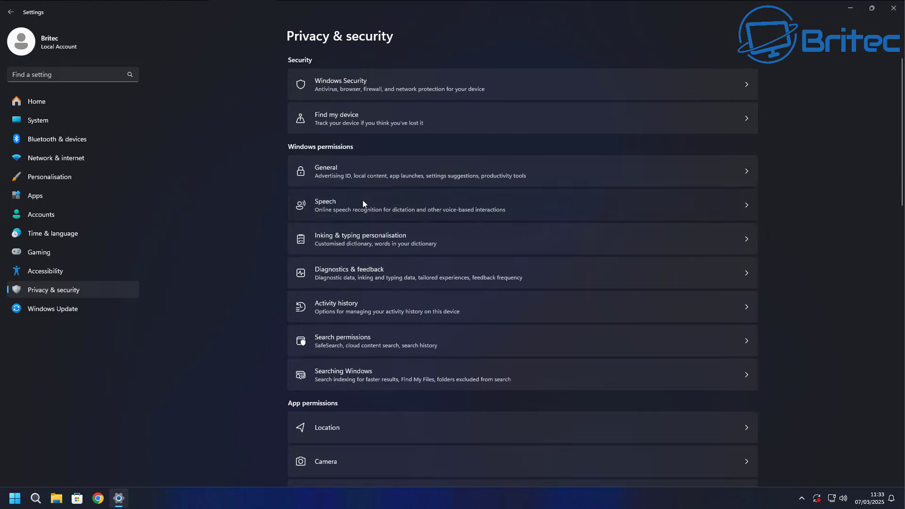
{"action": "left_click", "coordinate": [10, 13]}
Turn off Notification access in the app permissions, and return to the Privacy & security page
{"action": "scroll", "coordinate": [374, 230], "scroll_direction": "down", "scroll_amount": 4}
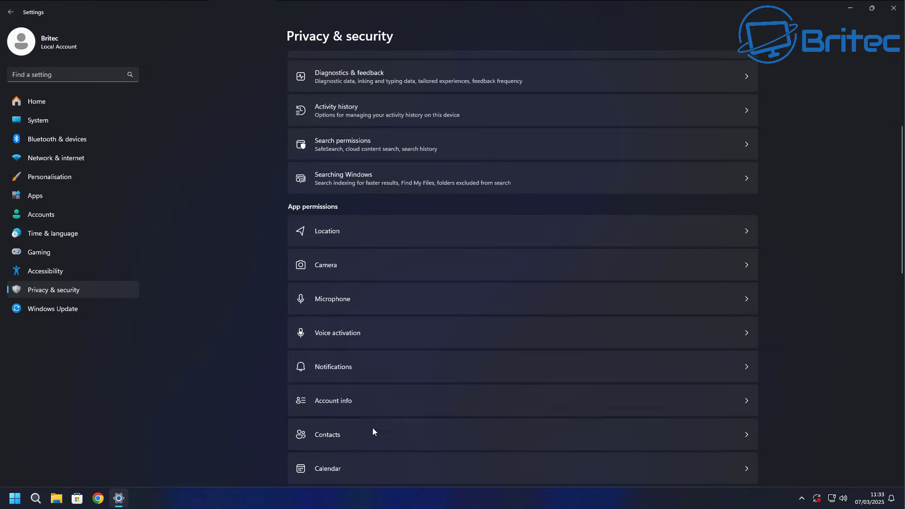
{"action": "left_click", "coordinate": [375, 366]}
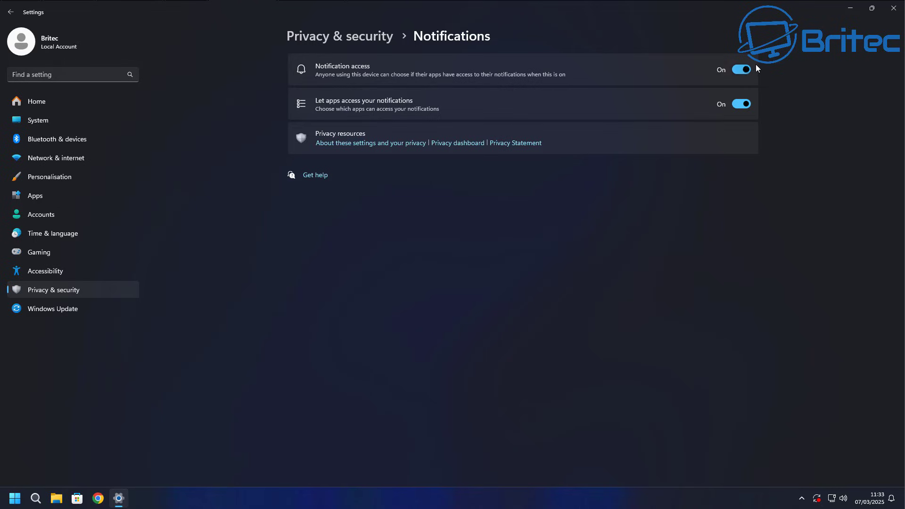
{"action": "left_click", "coordinate": [741, 69]}
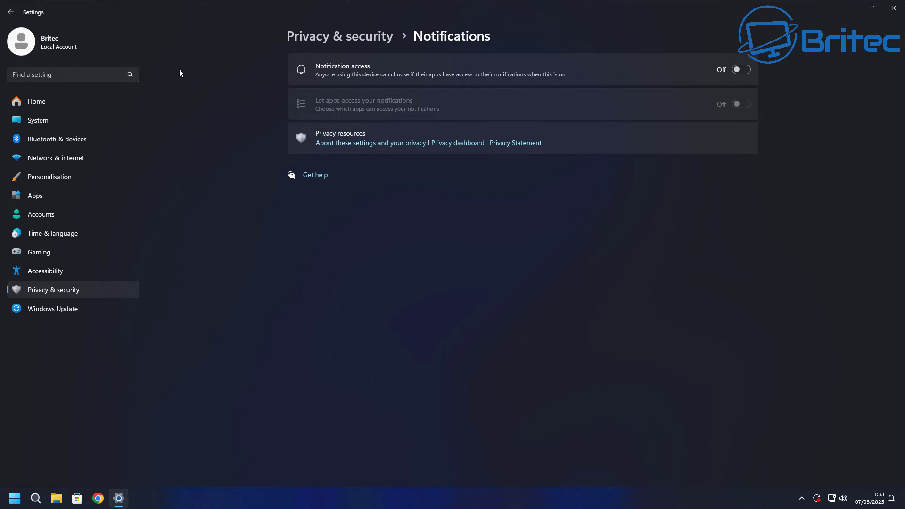
{"action": "left_click", "coordinate": [12, 17]}
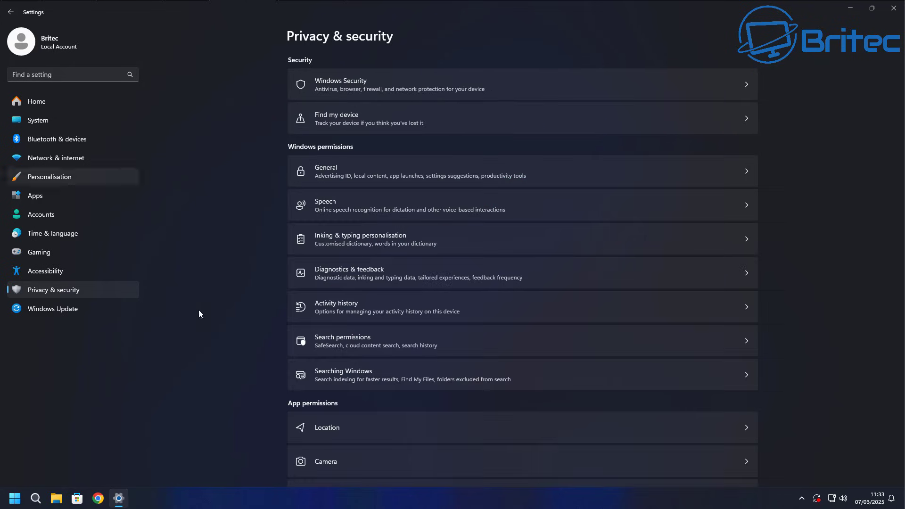
Turn off Call history access in the app permissions, and close Settings
{"action": "scroll", "coordinate": [370, 454], "scroll_direction": "down", "scroll_amount": 6}
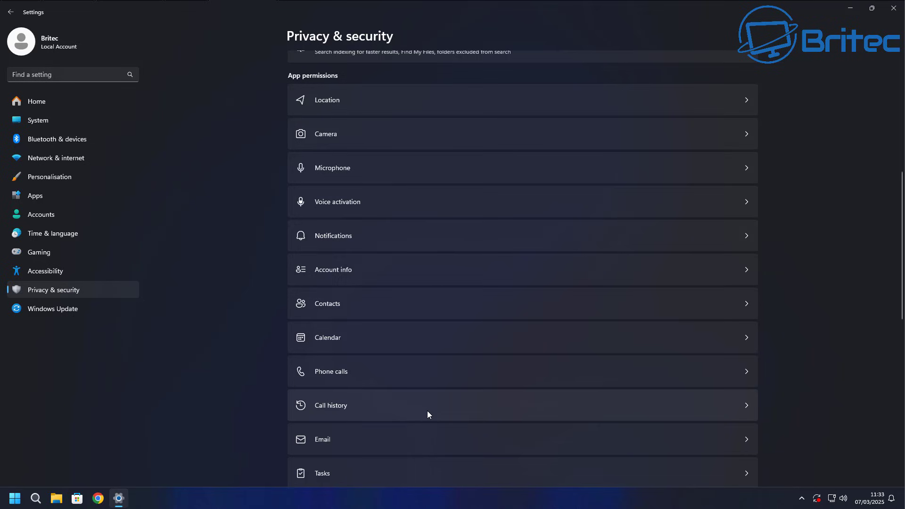
{"action": "left_click", "coordinate": [429, 410]}
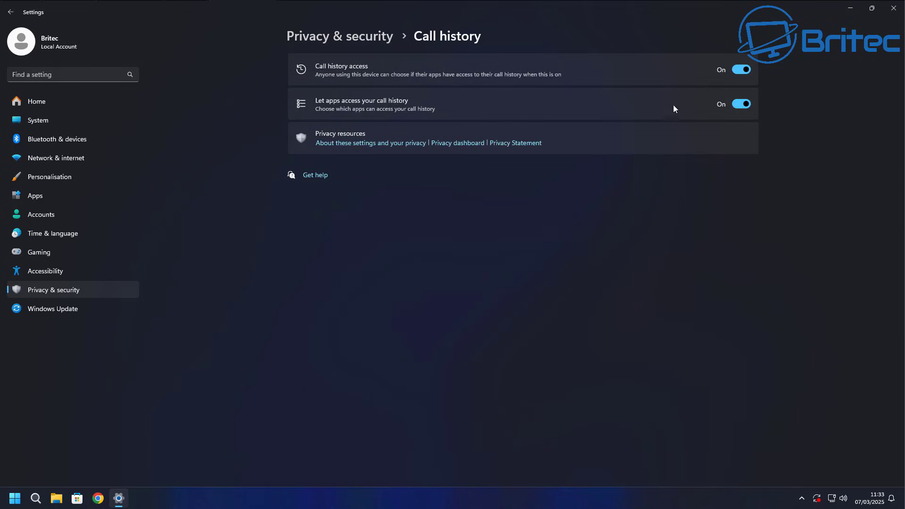
{"action": "left_click", "coordinate": [741, 71]}
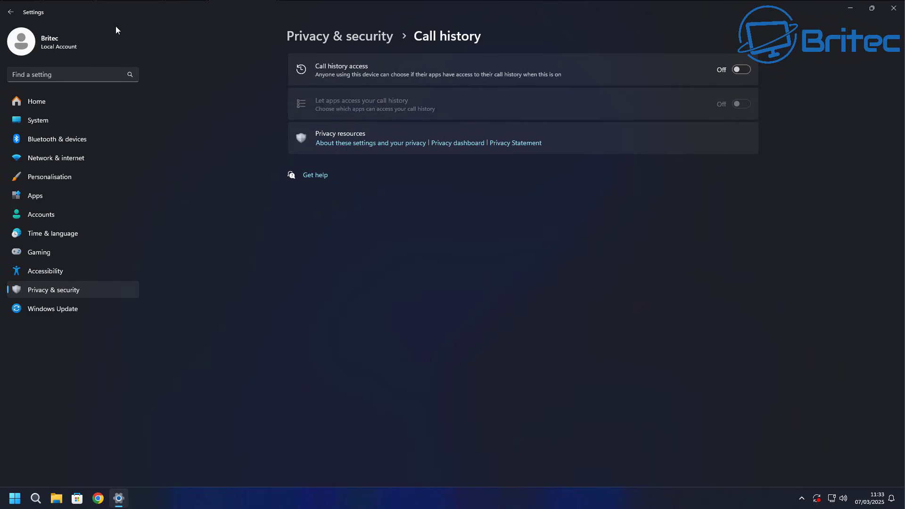
{"action": "left_click", "coordinate": [10, 12]}
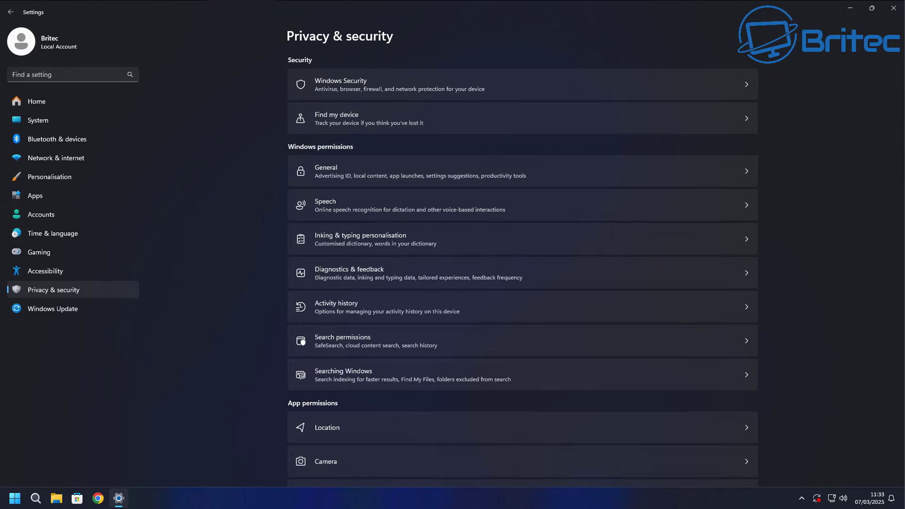
{"action": "left_click", "coordinate": [895, 8]}
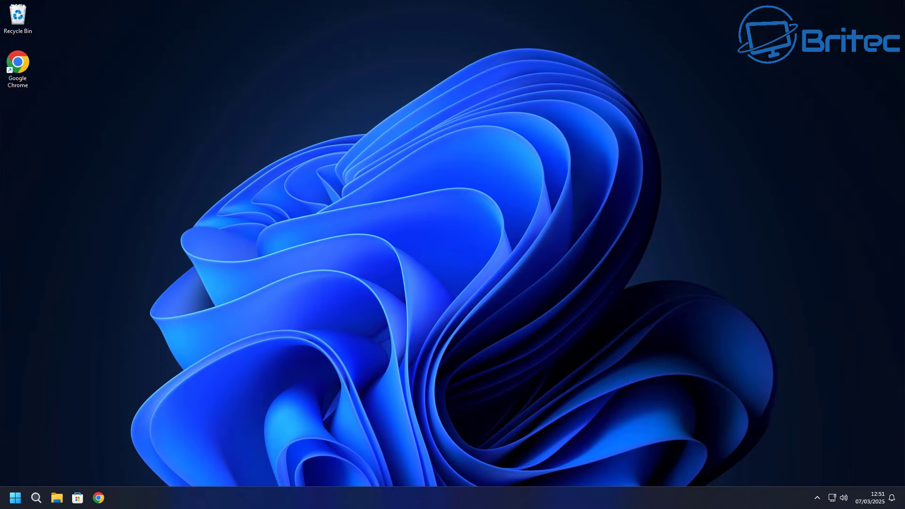
Reopen Settings, examine the account type options on the Your info page under Accounts, and close Settings
{"action": "left_click", "coordinate": [16, 498]}
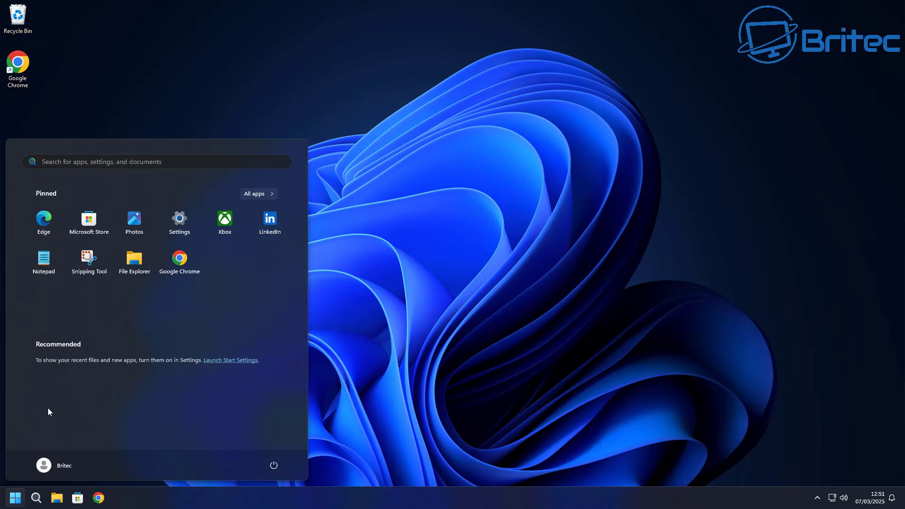
{"action": "left_click", "coordinate": [182, 223]}
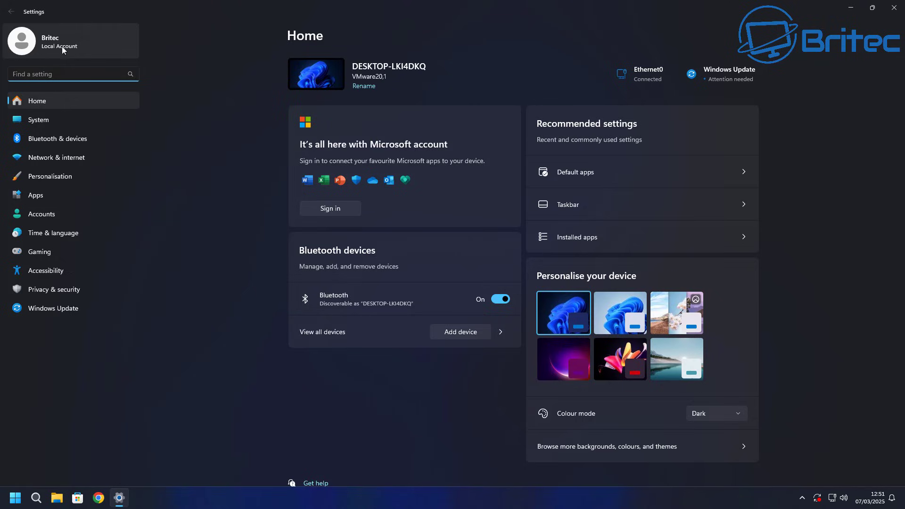
{"action": "left_click", "coordinate": [45, 218]}
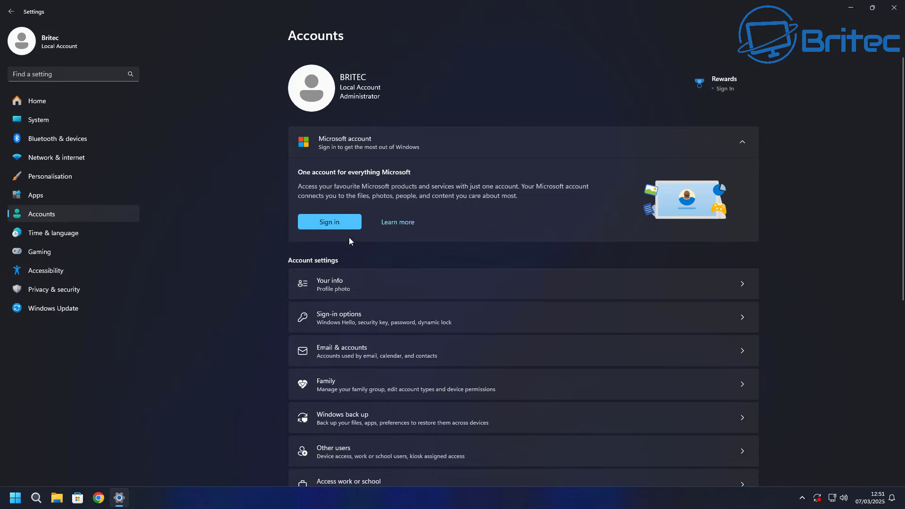
{"action": "left_click", "coordinate": [348, 286]}
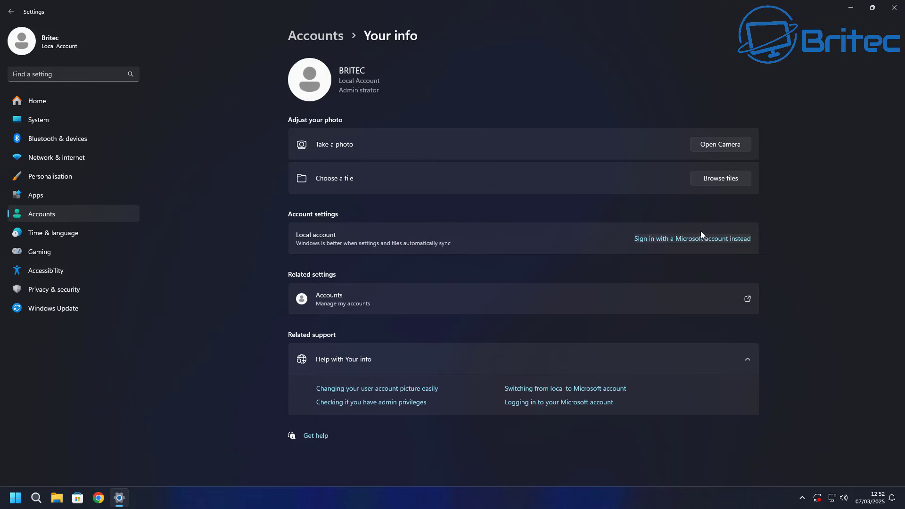
{"action": "left_click", "coordinate": [895, 11]}
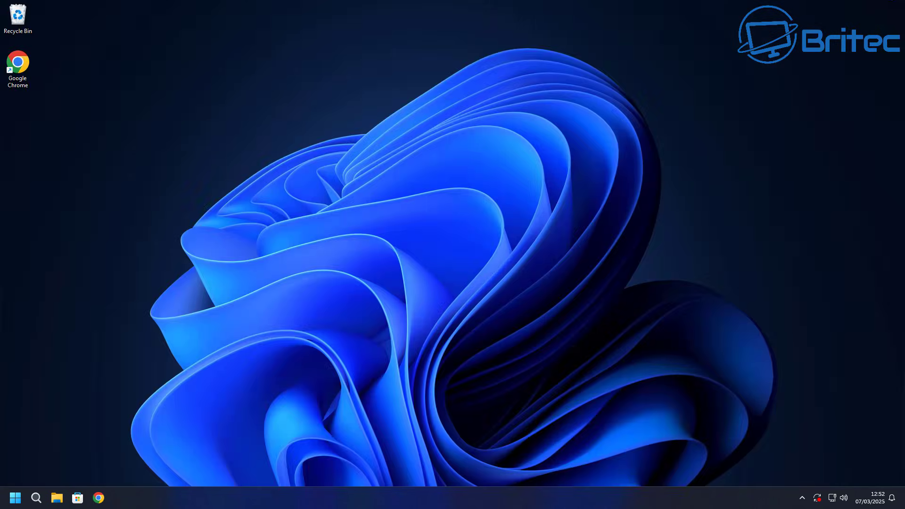